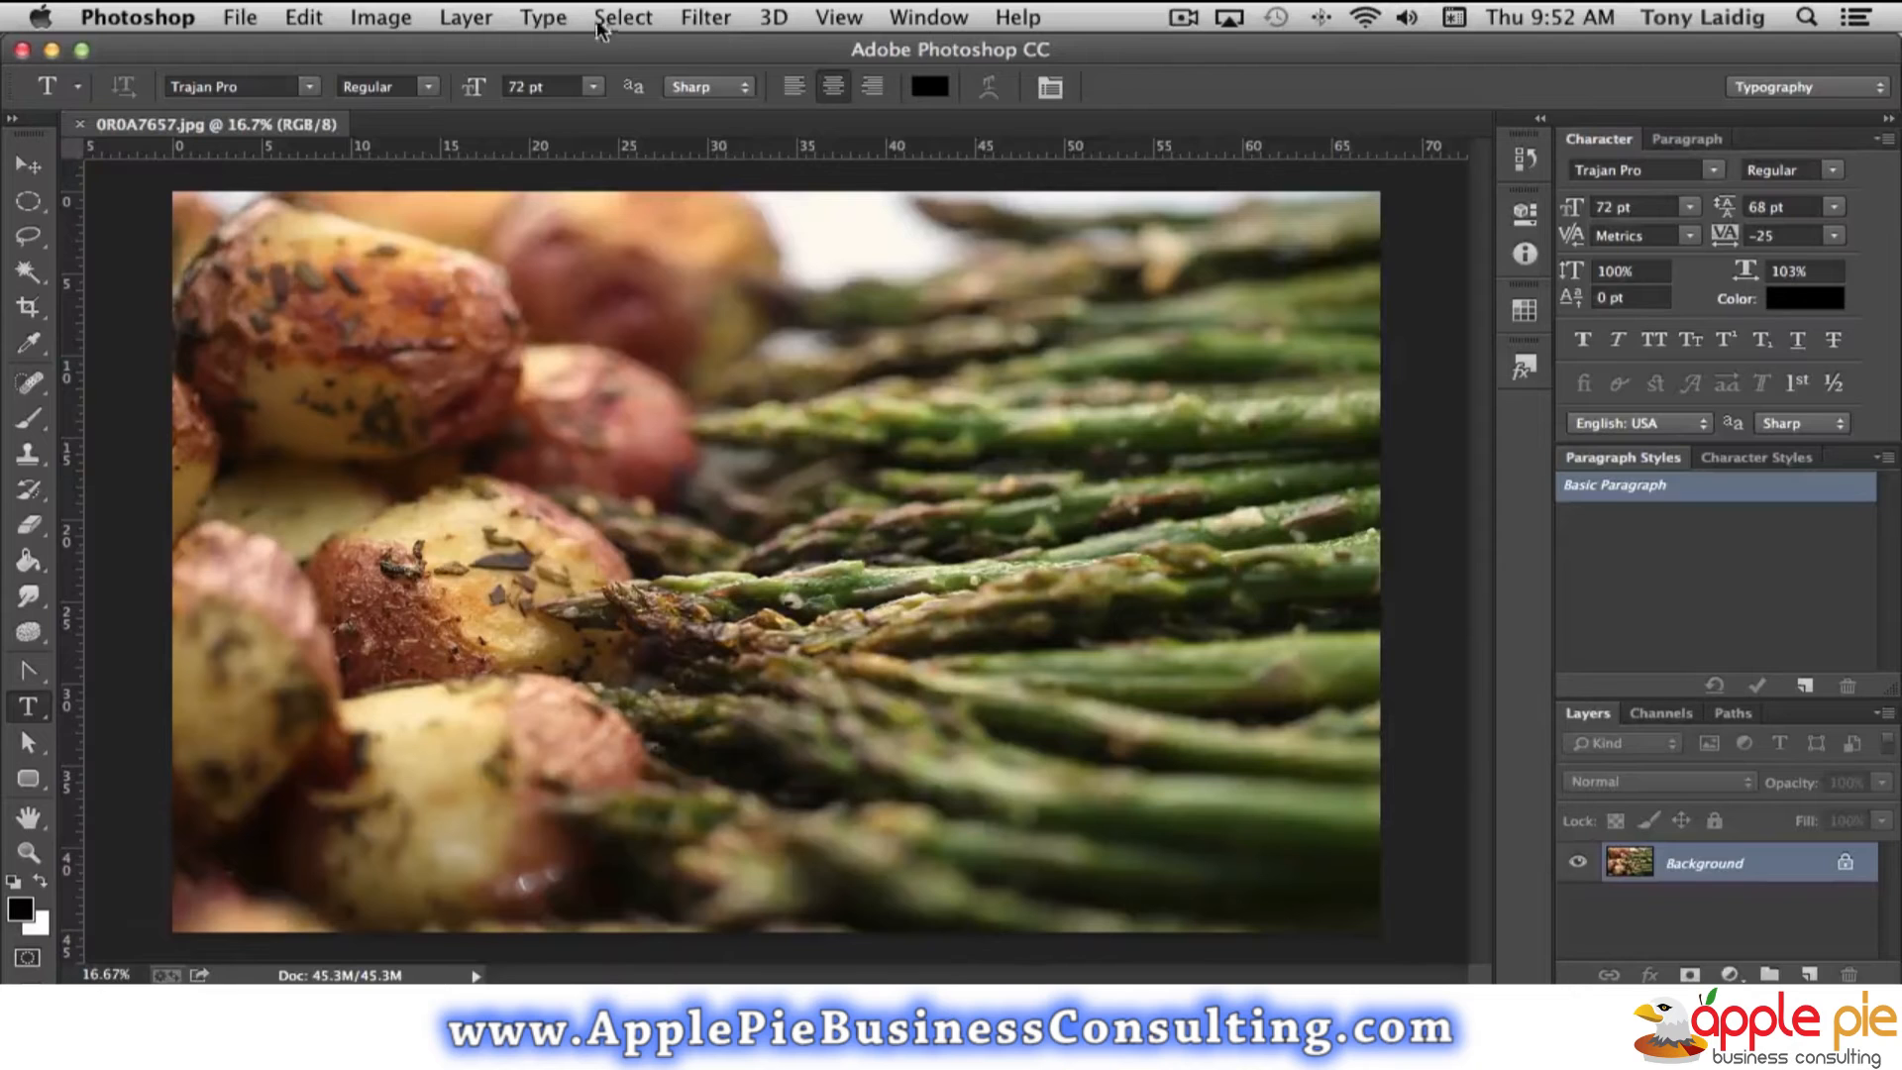
Look through the available filters, including the Blur, Render, Sharpen and Video groups and the installed third-party plug-ins
click(720, 20)
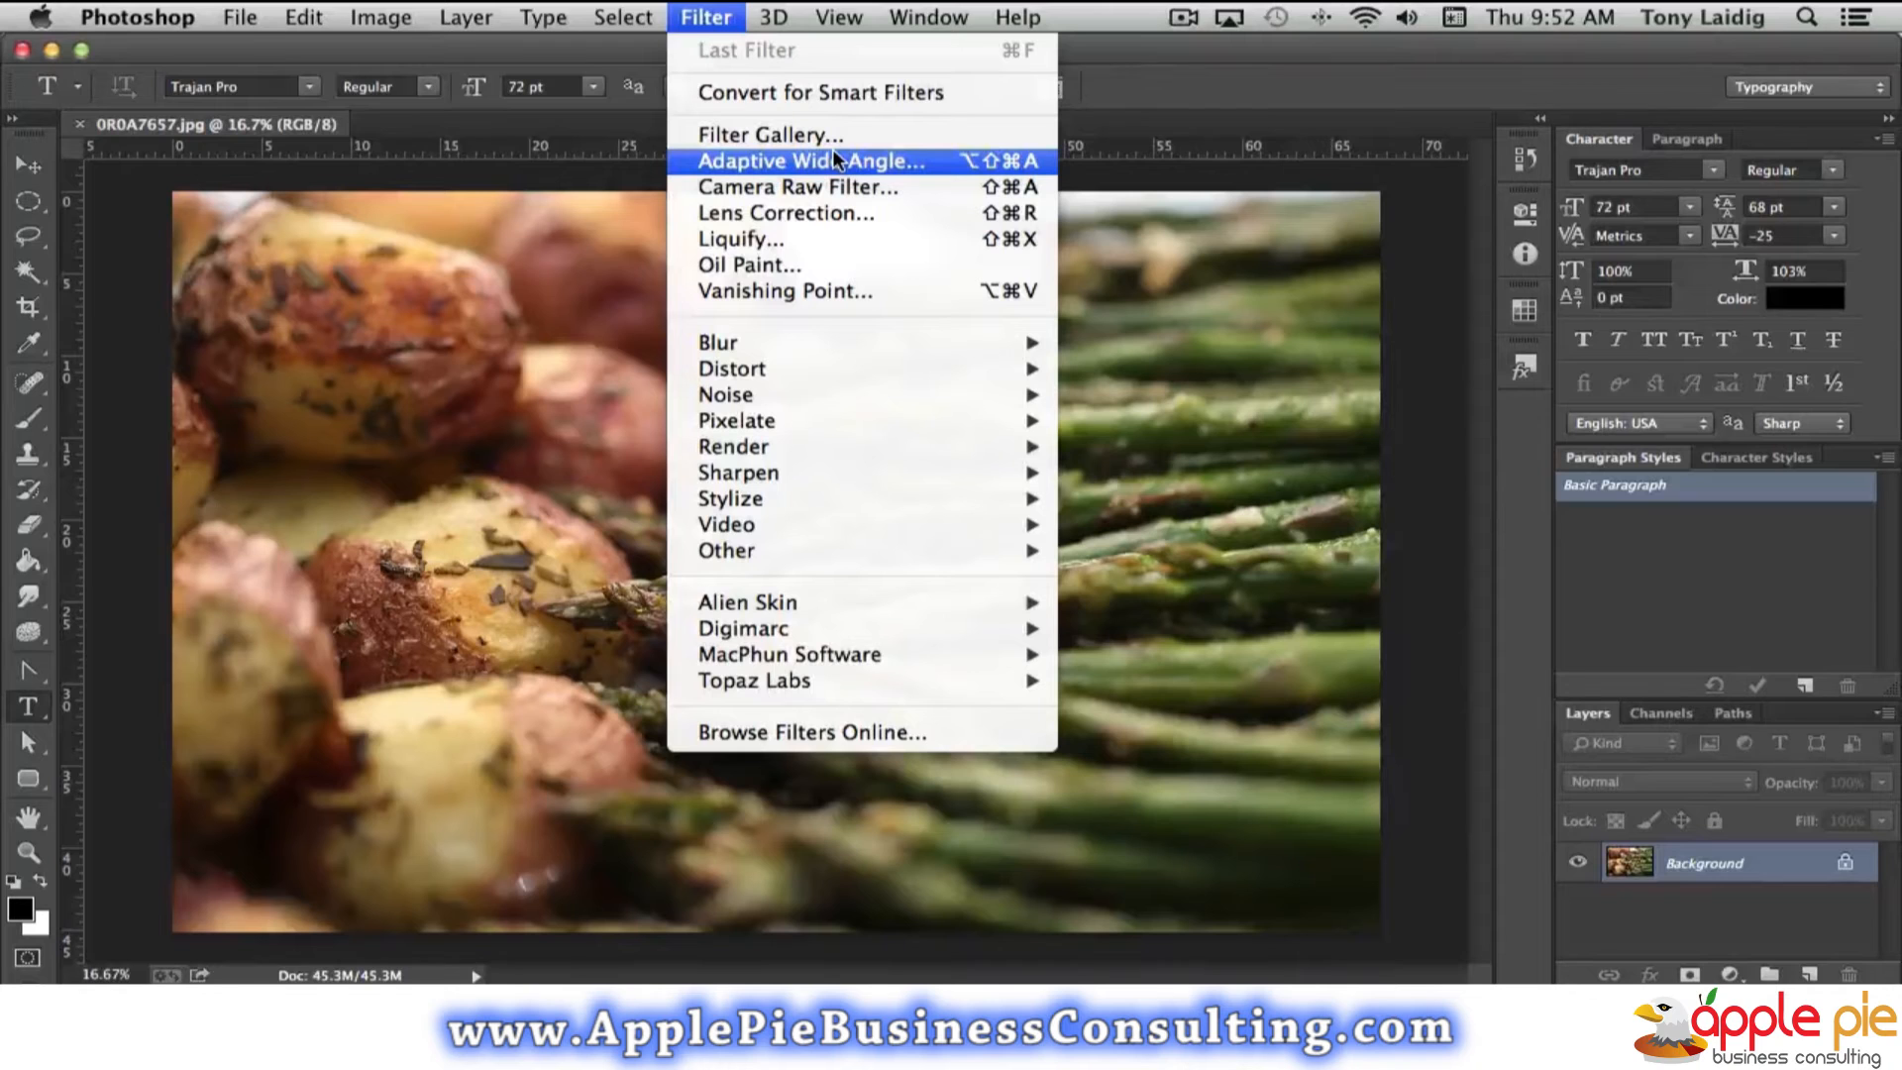
click(725, 17)
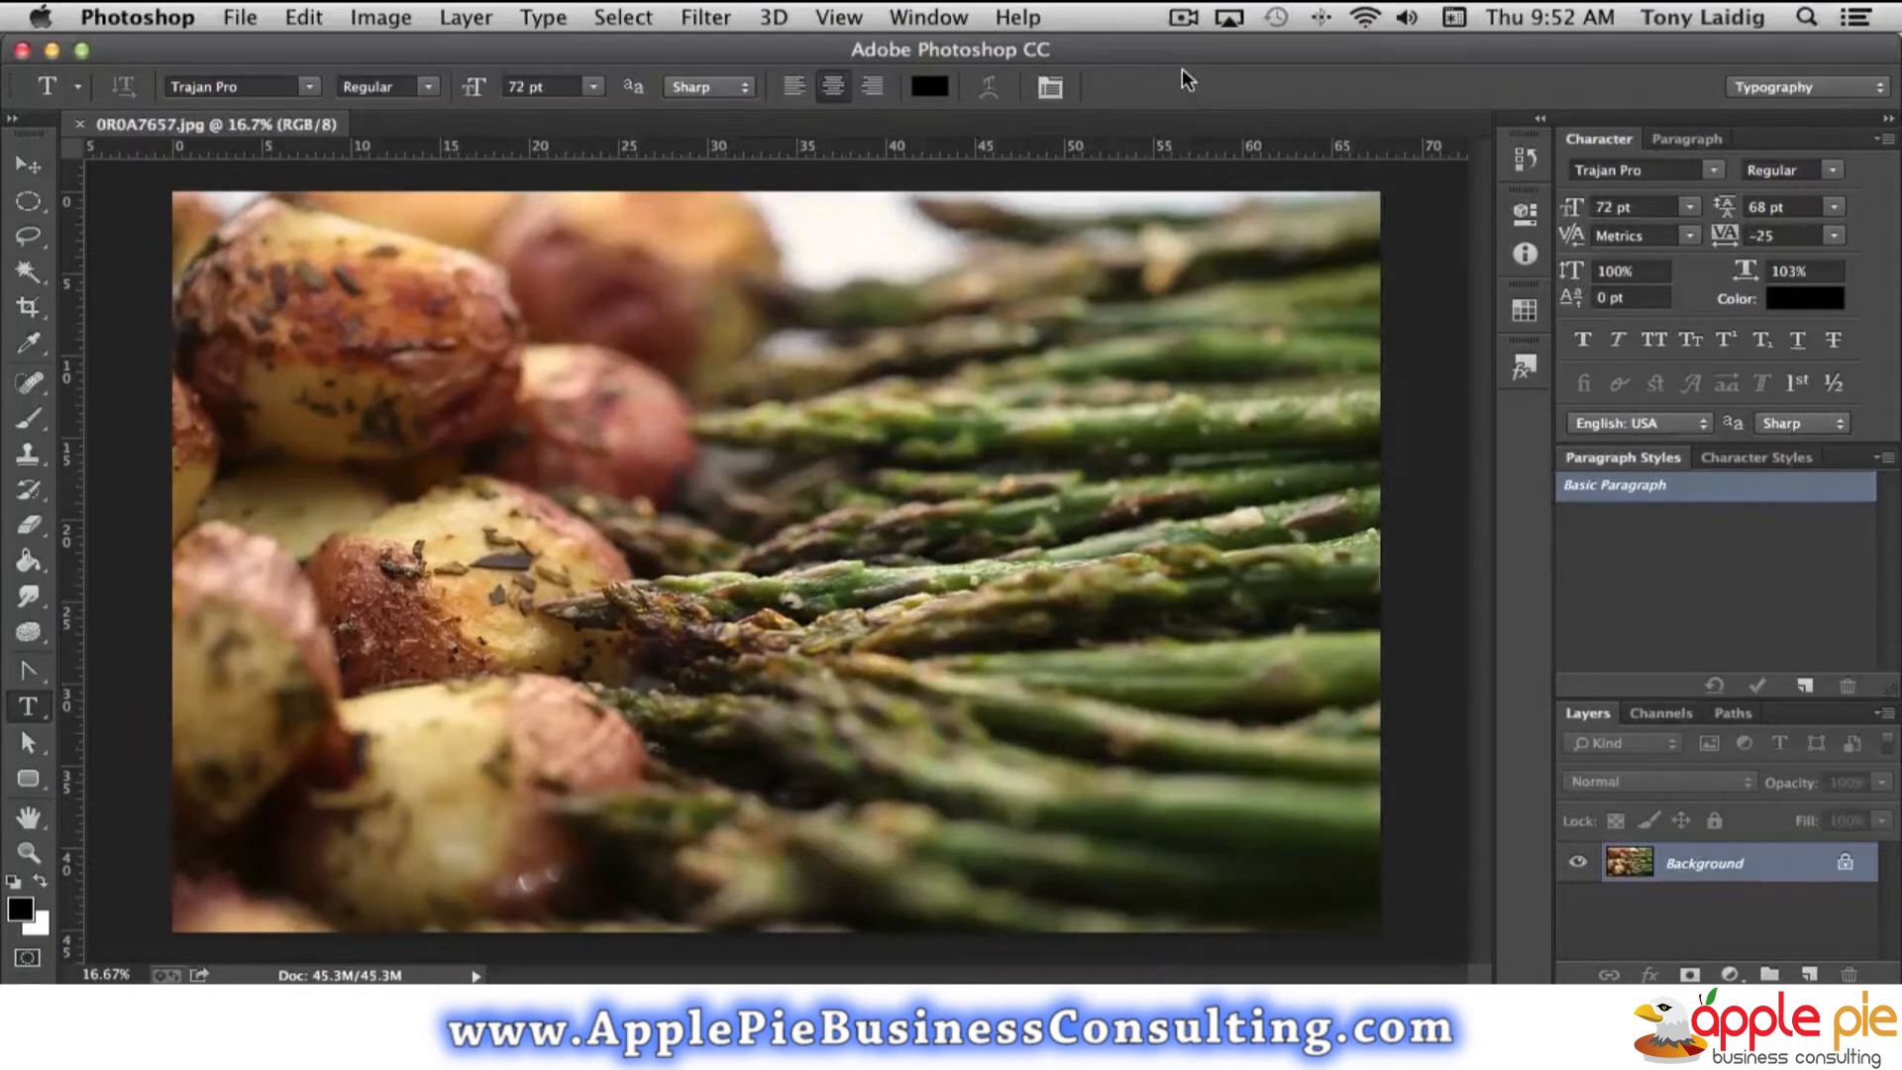
click(707, 20)
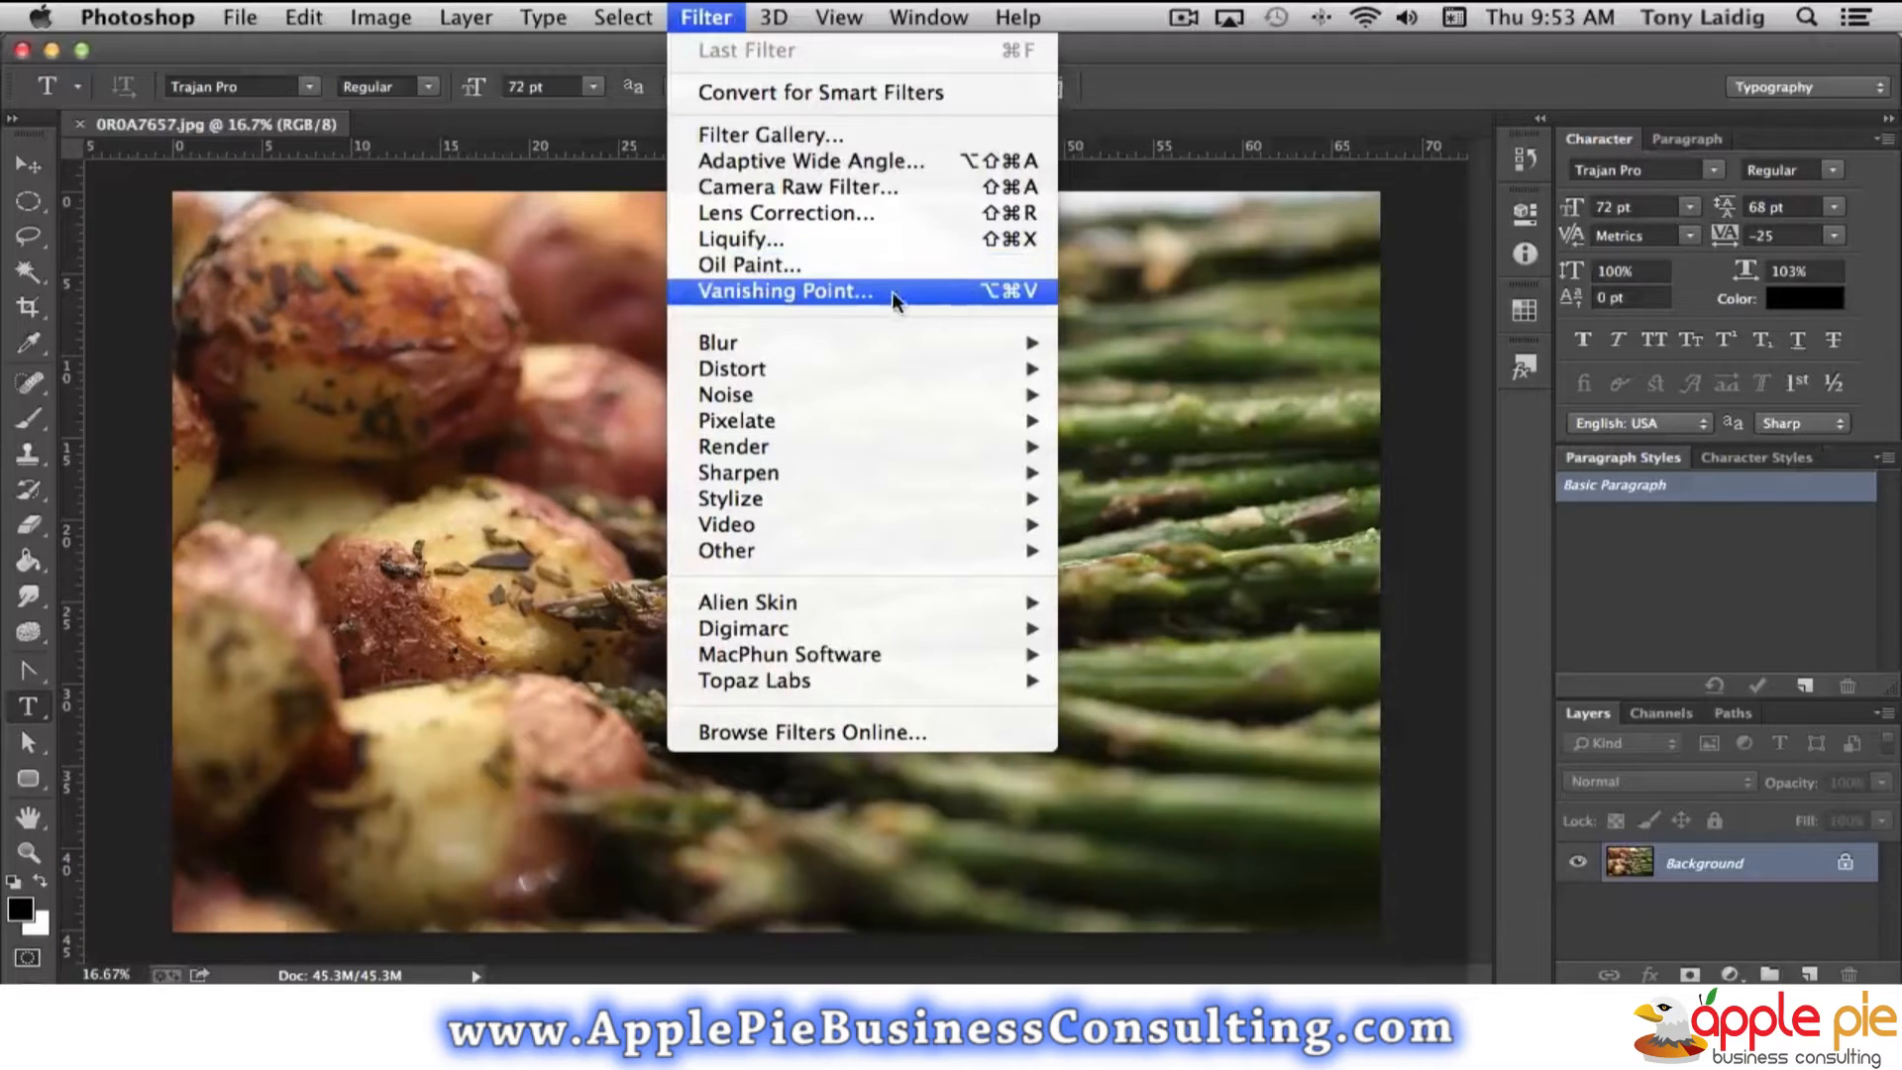
mouse_move(895, 343)
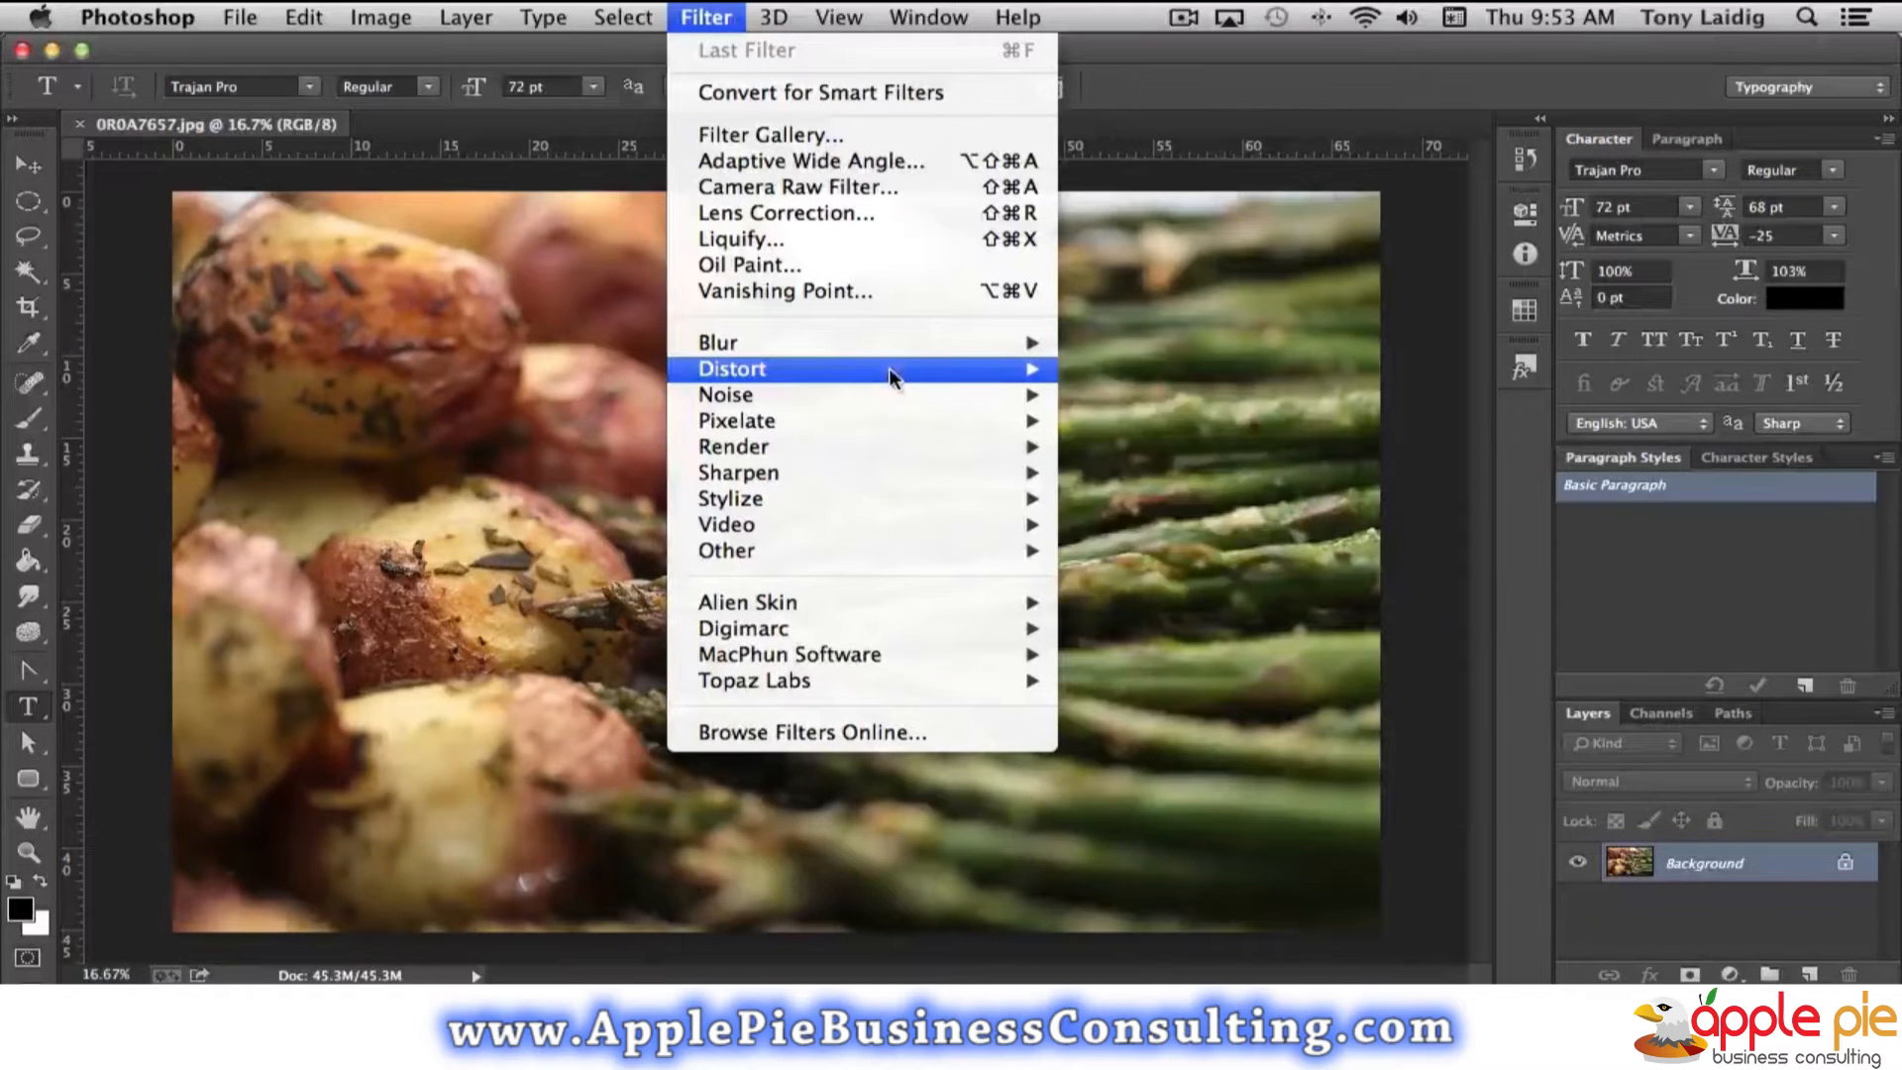
mouse_move(886, 397)
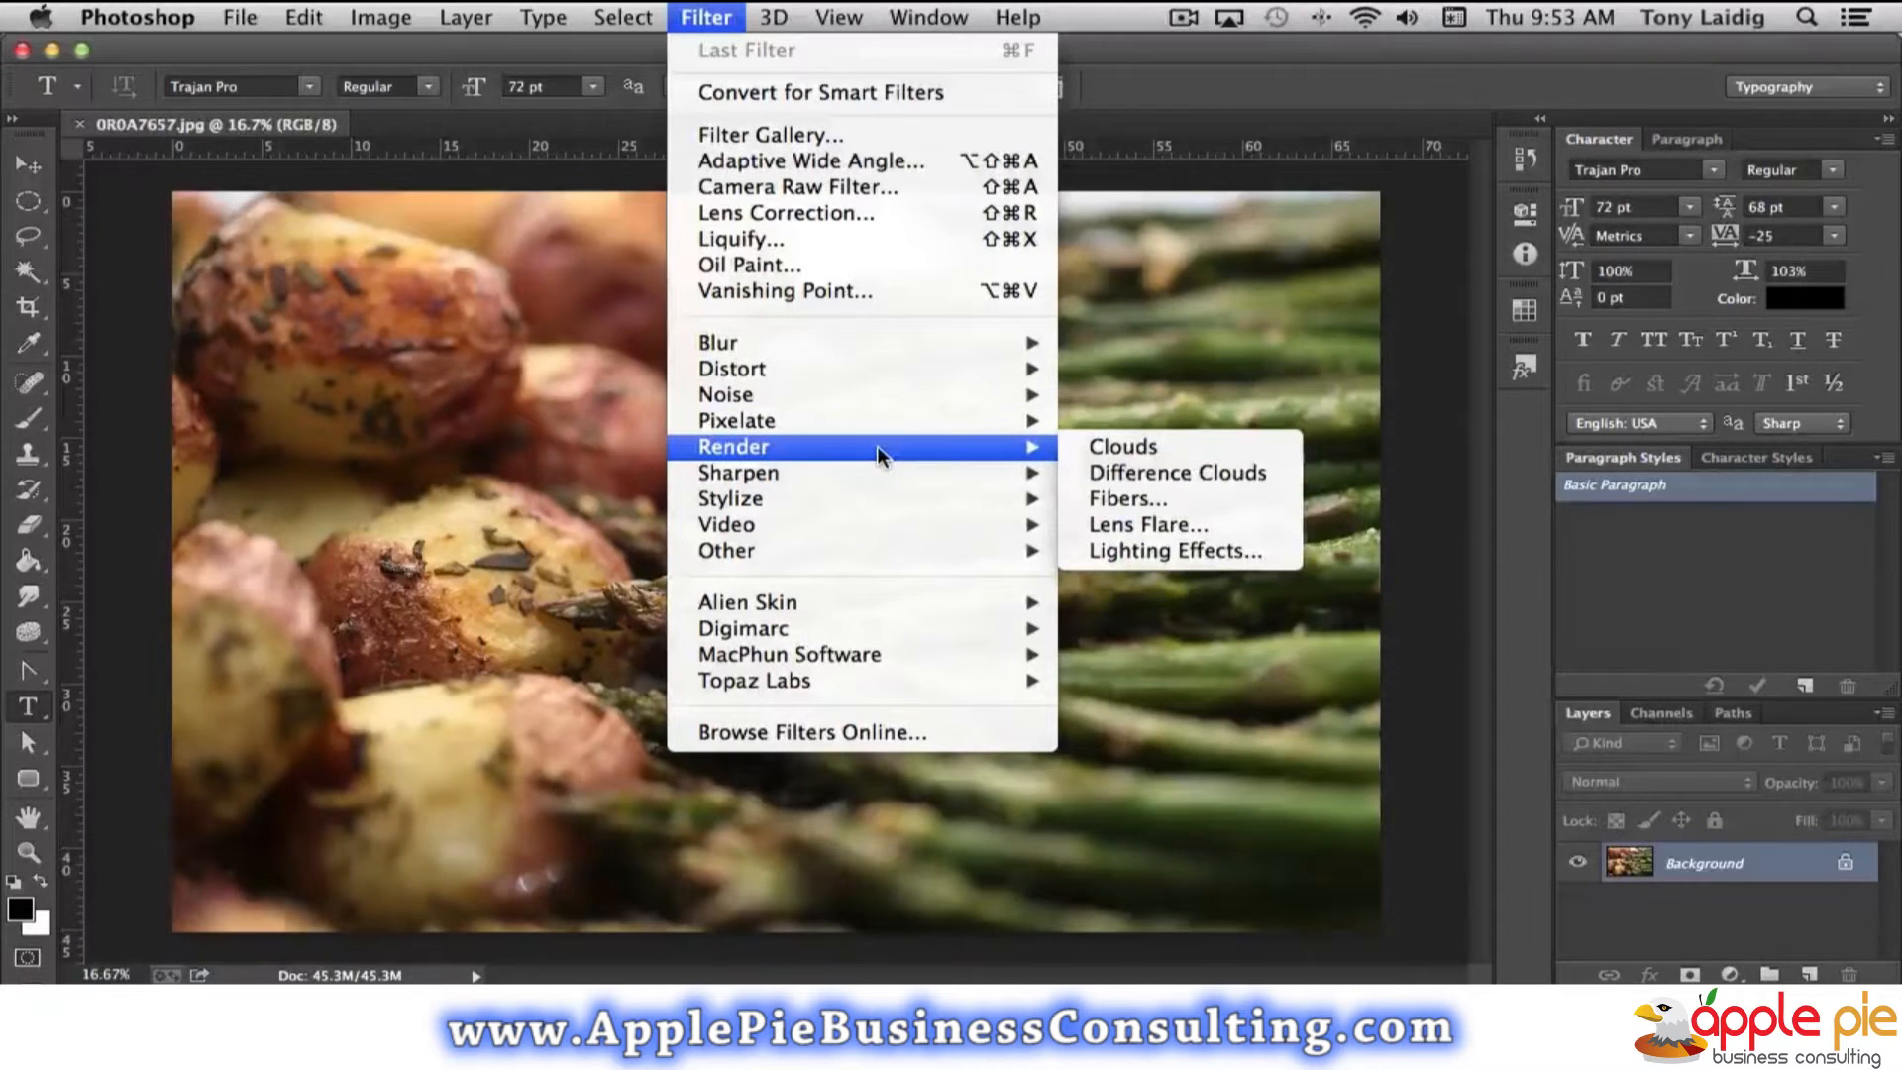
mouse_move(865, 479)
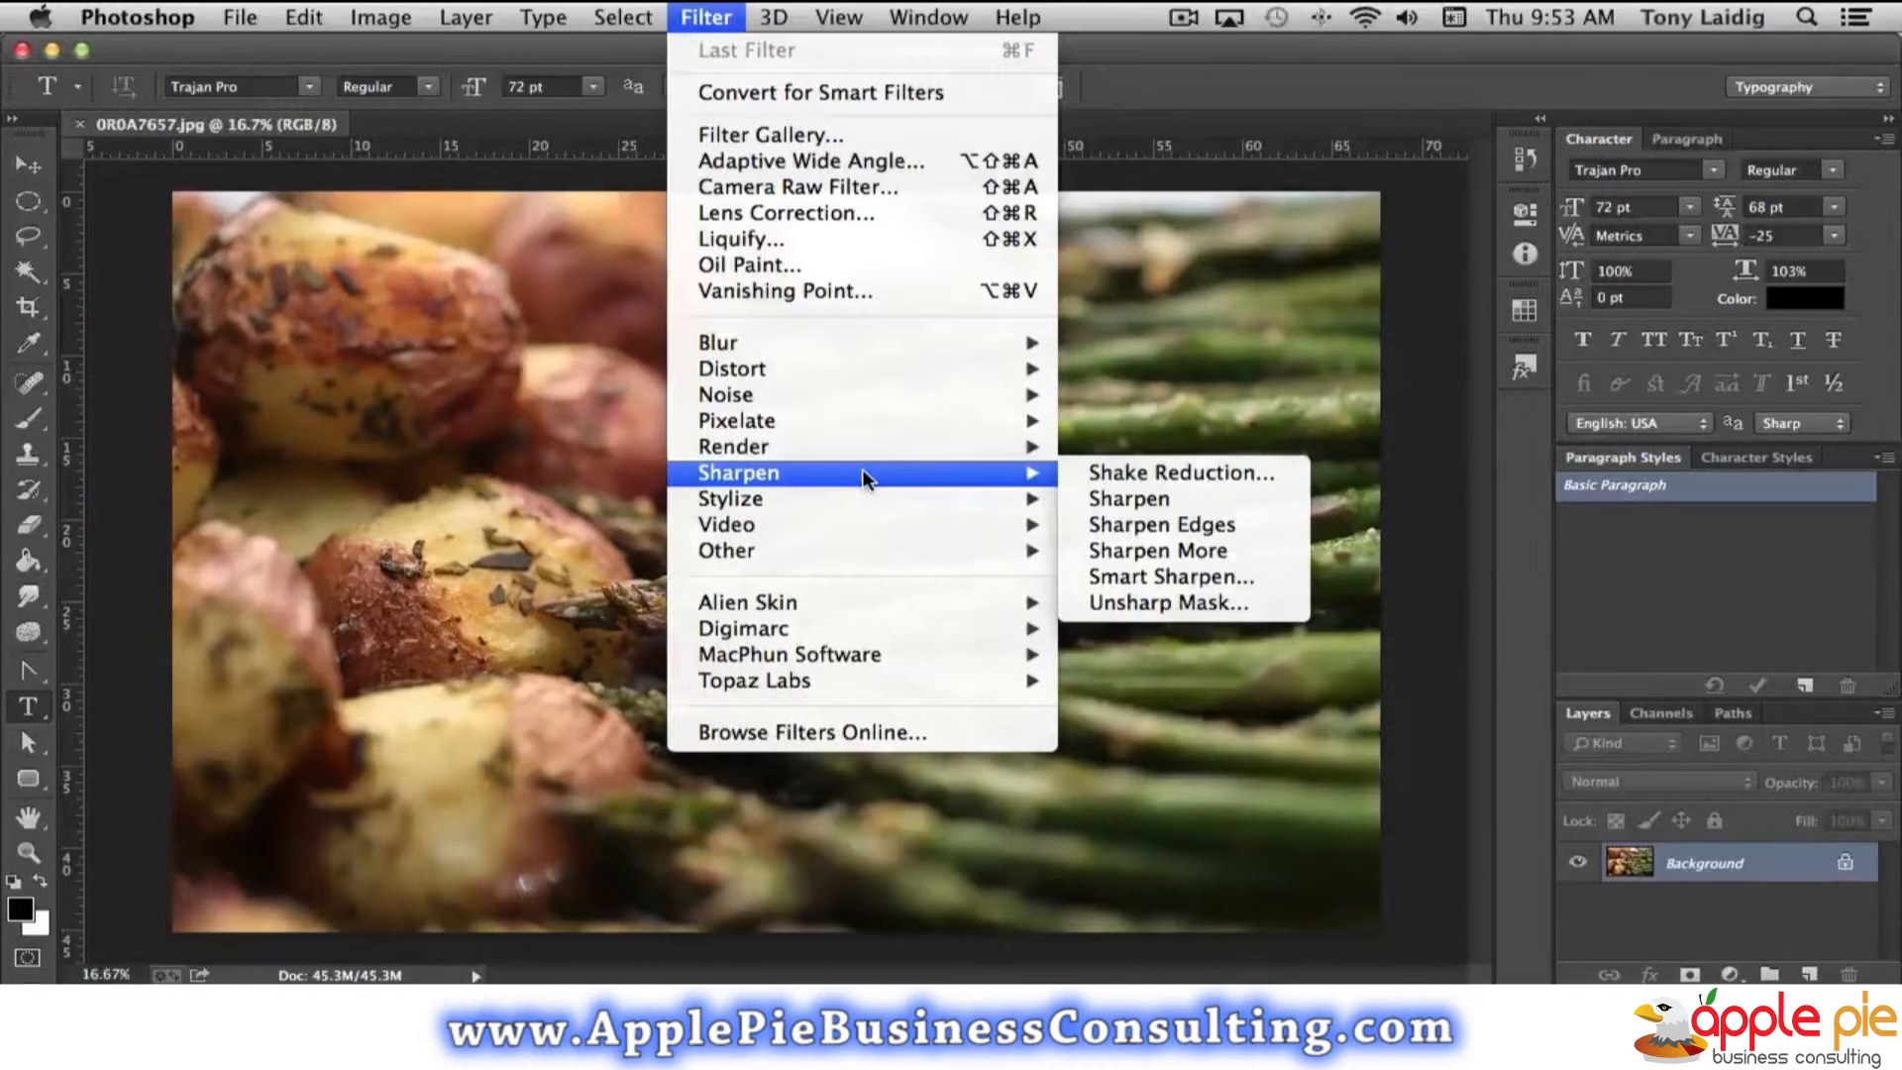
mouse_move(868, 543)
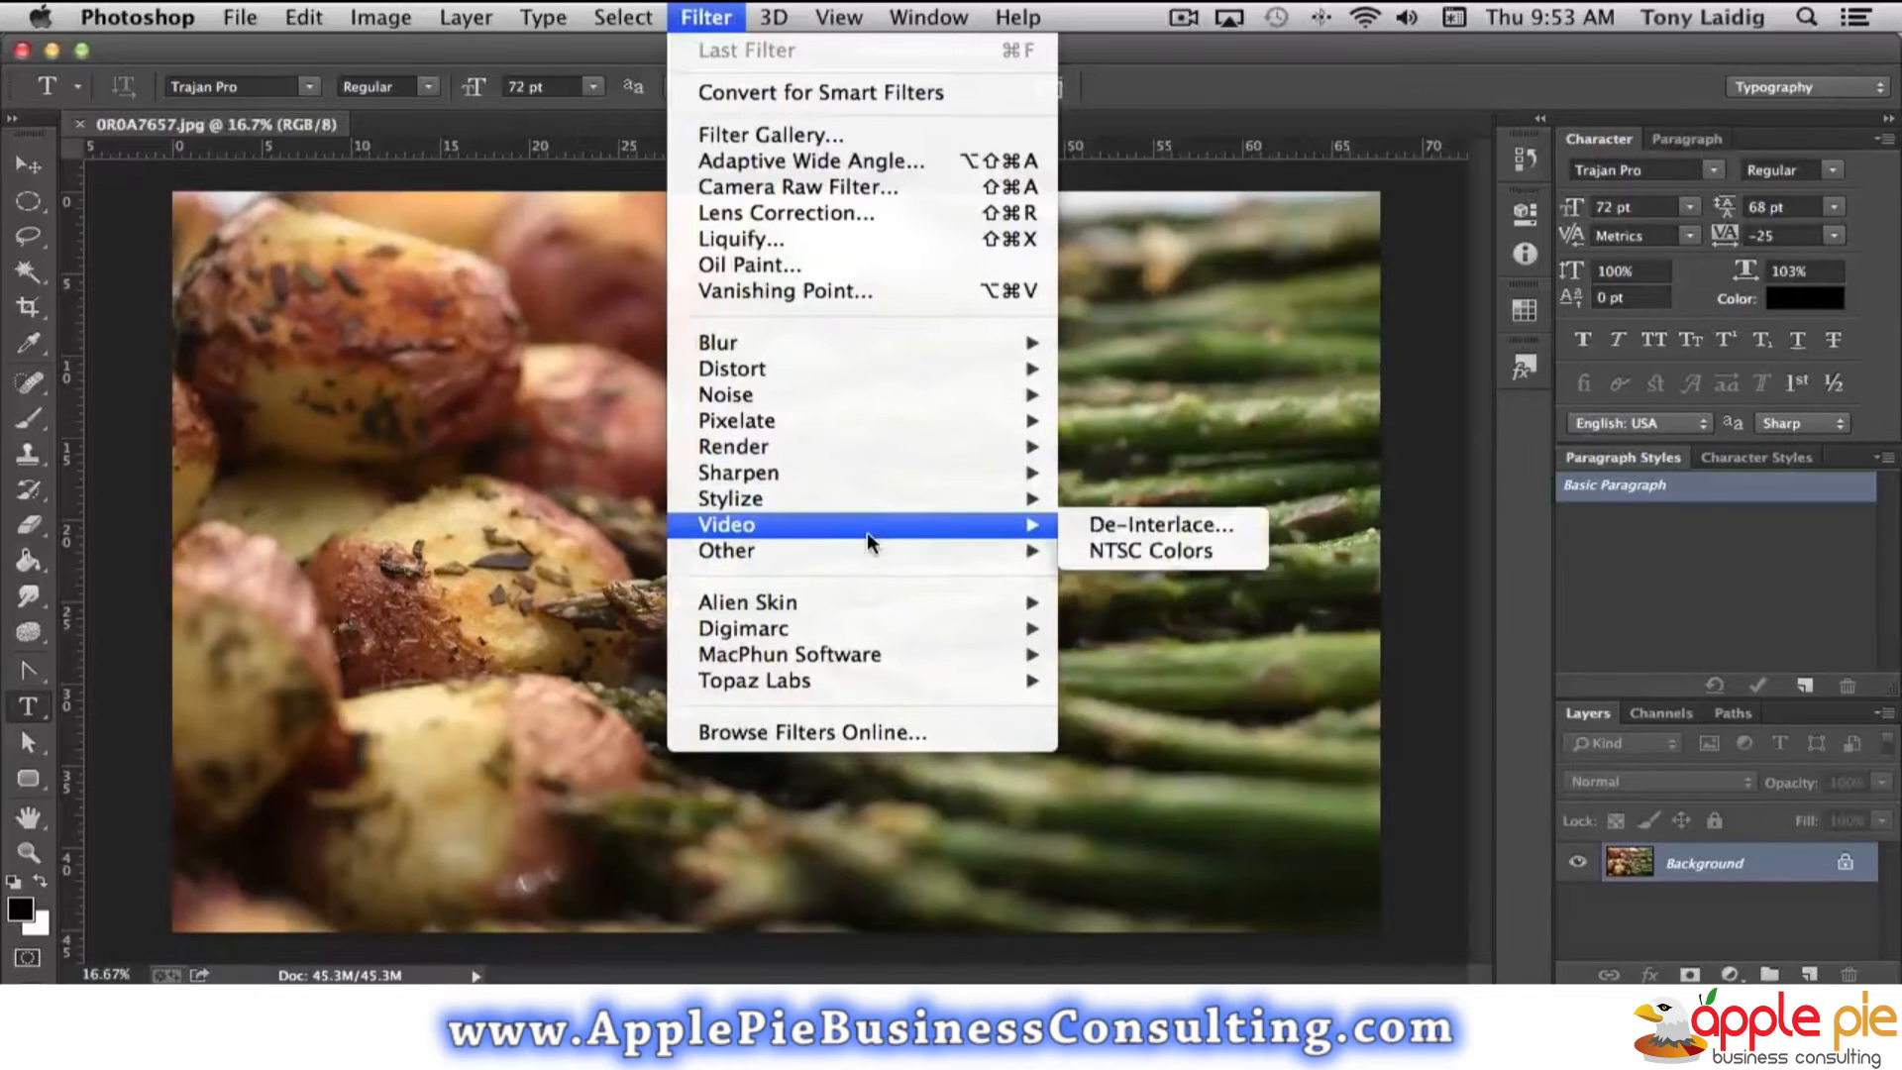
mouse_move(941, 551)
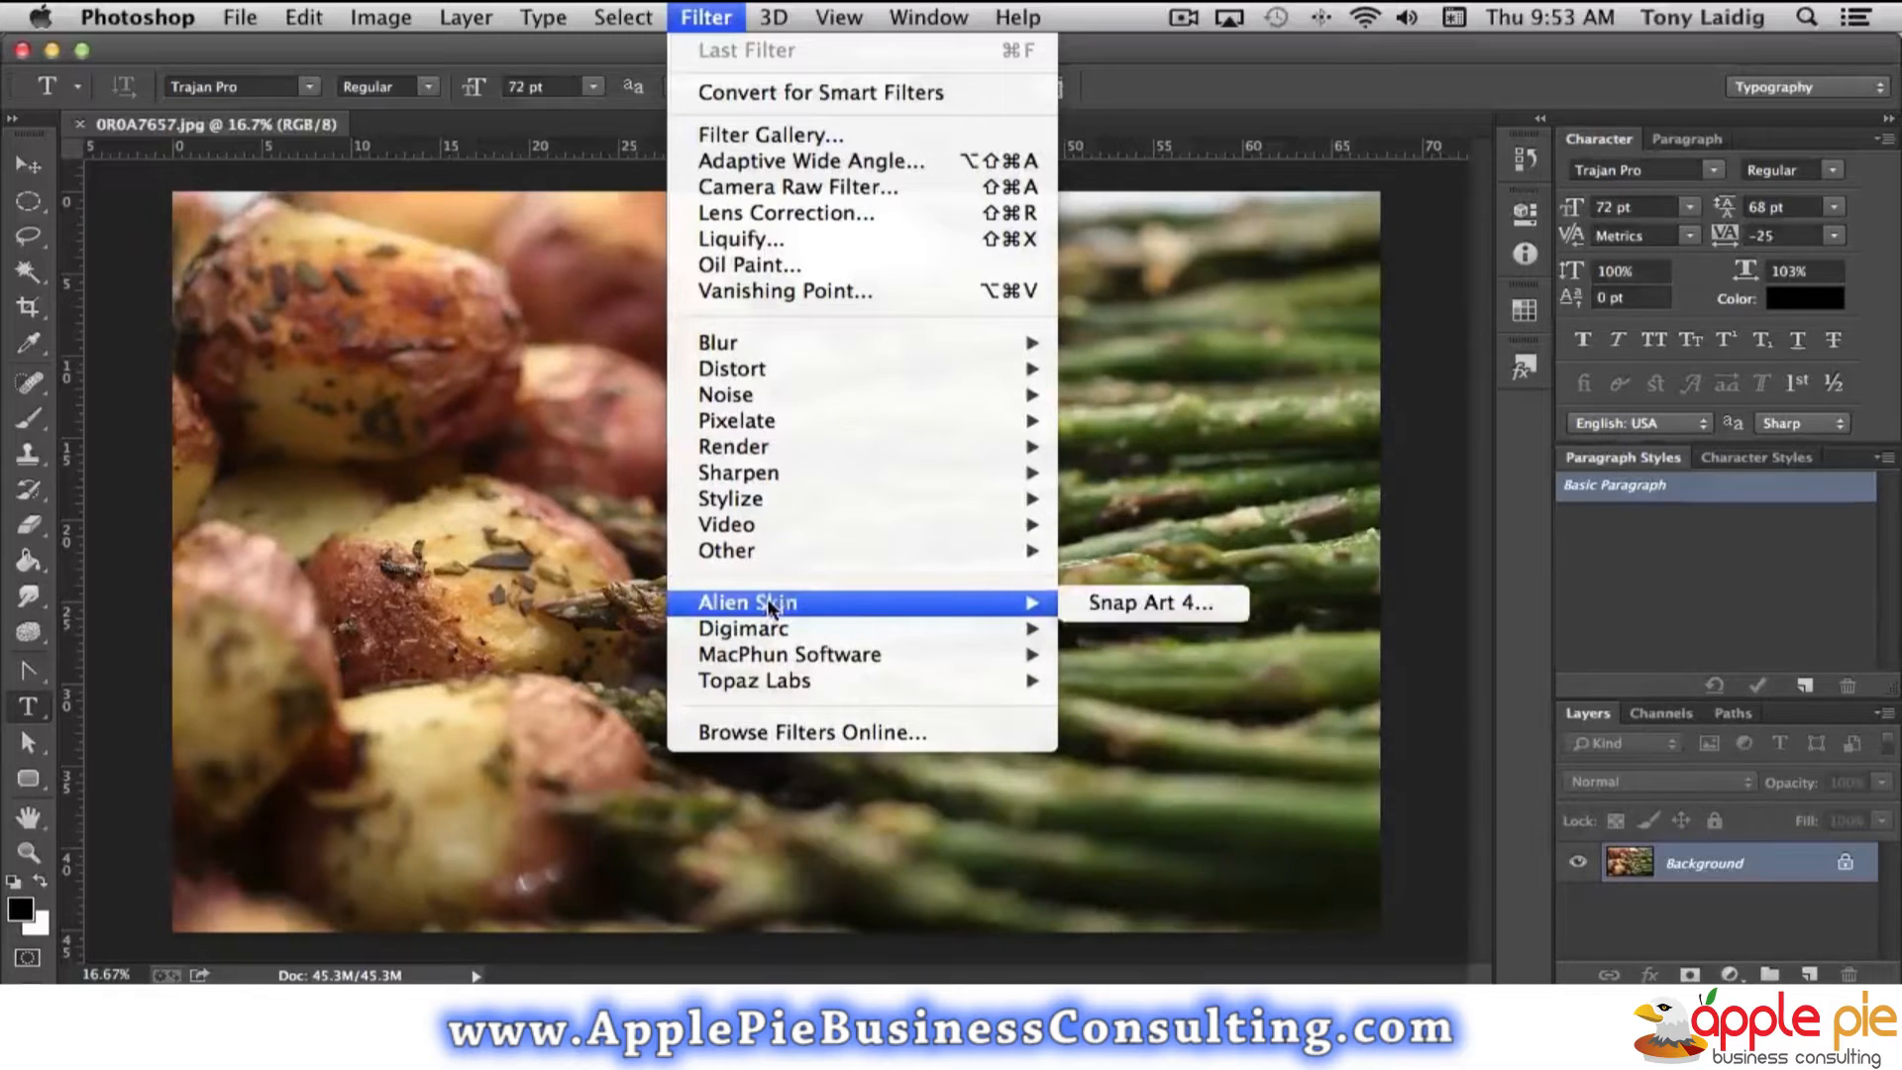
mouse_move(750, 651)
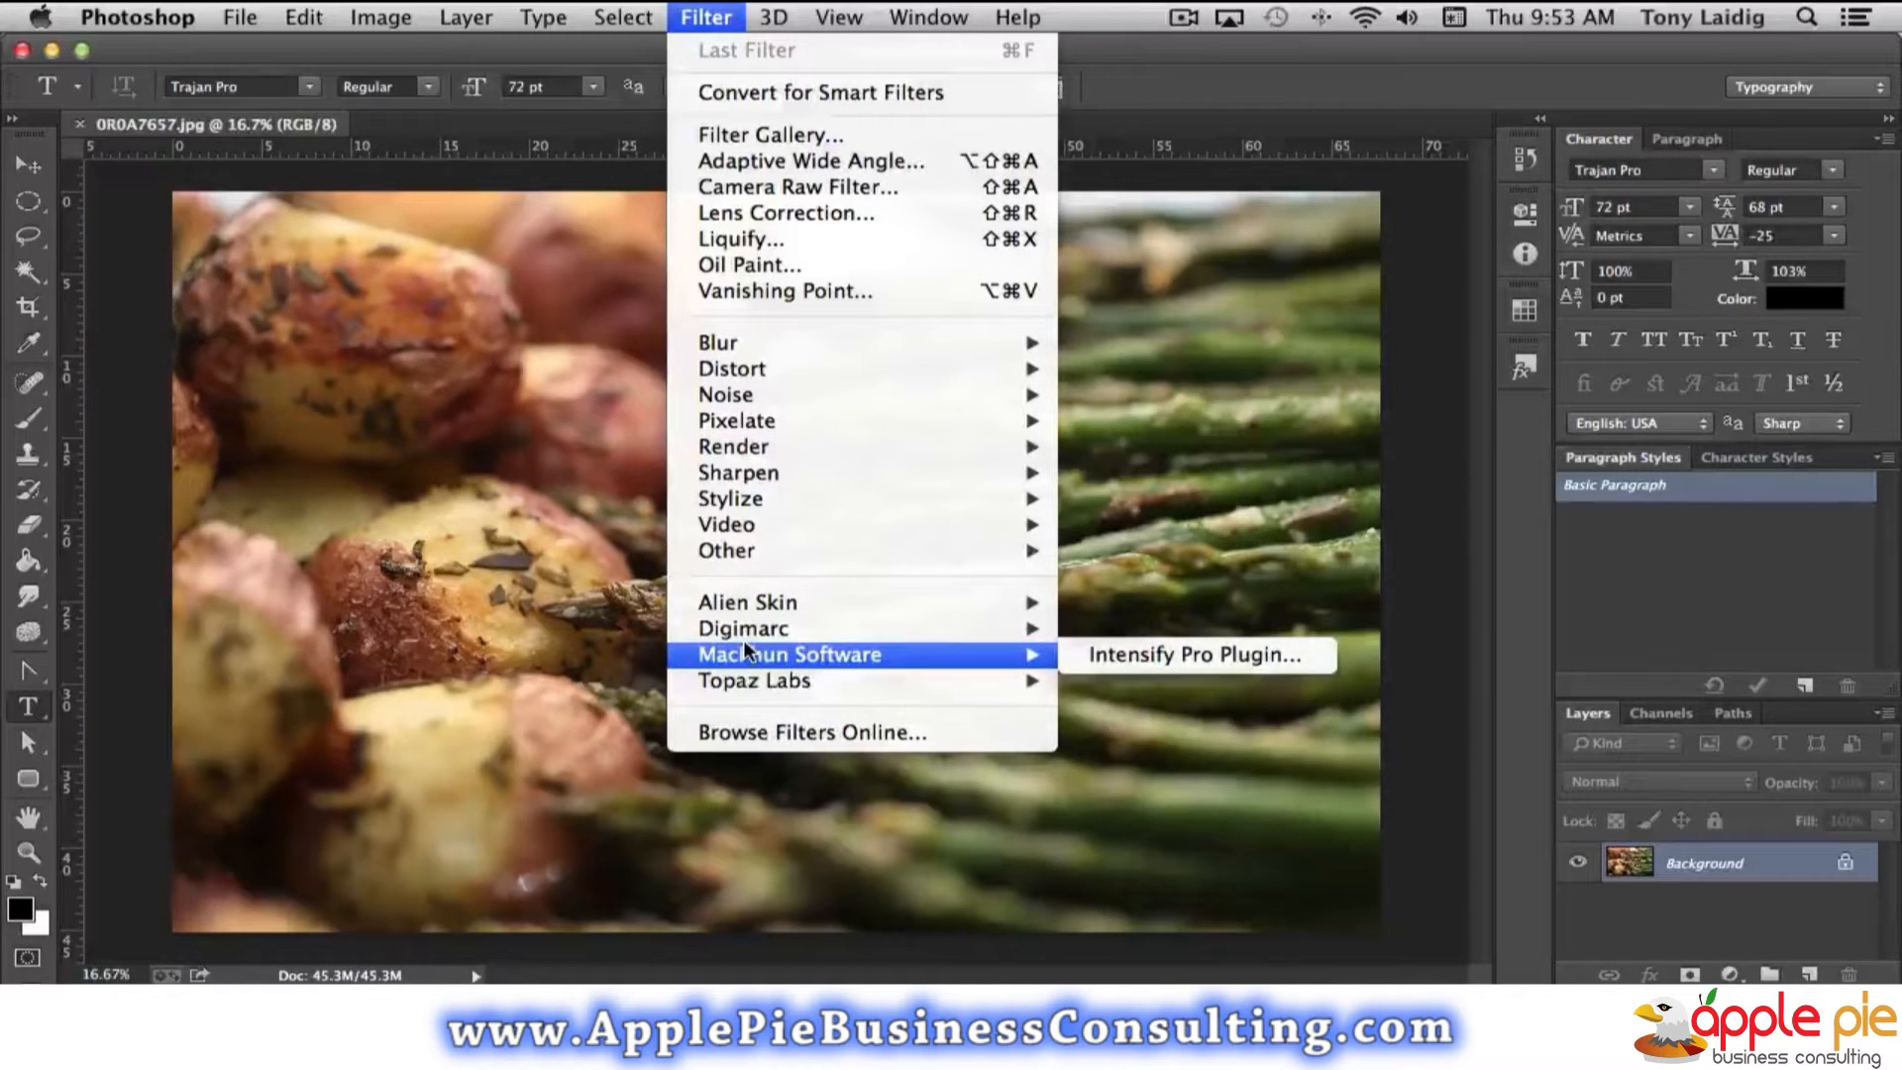
mouse_move(734, 682)
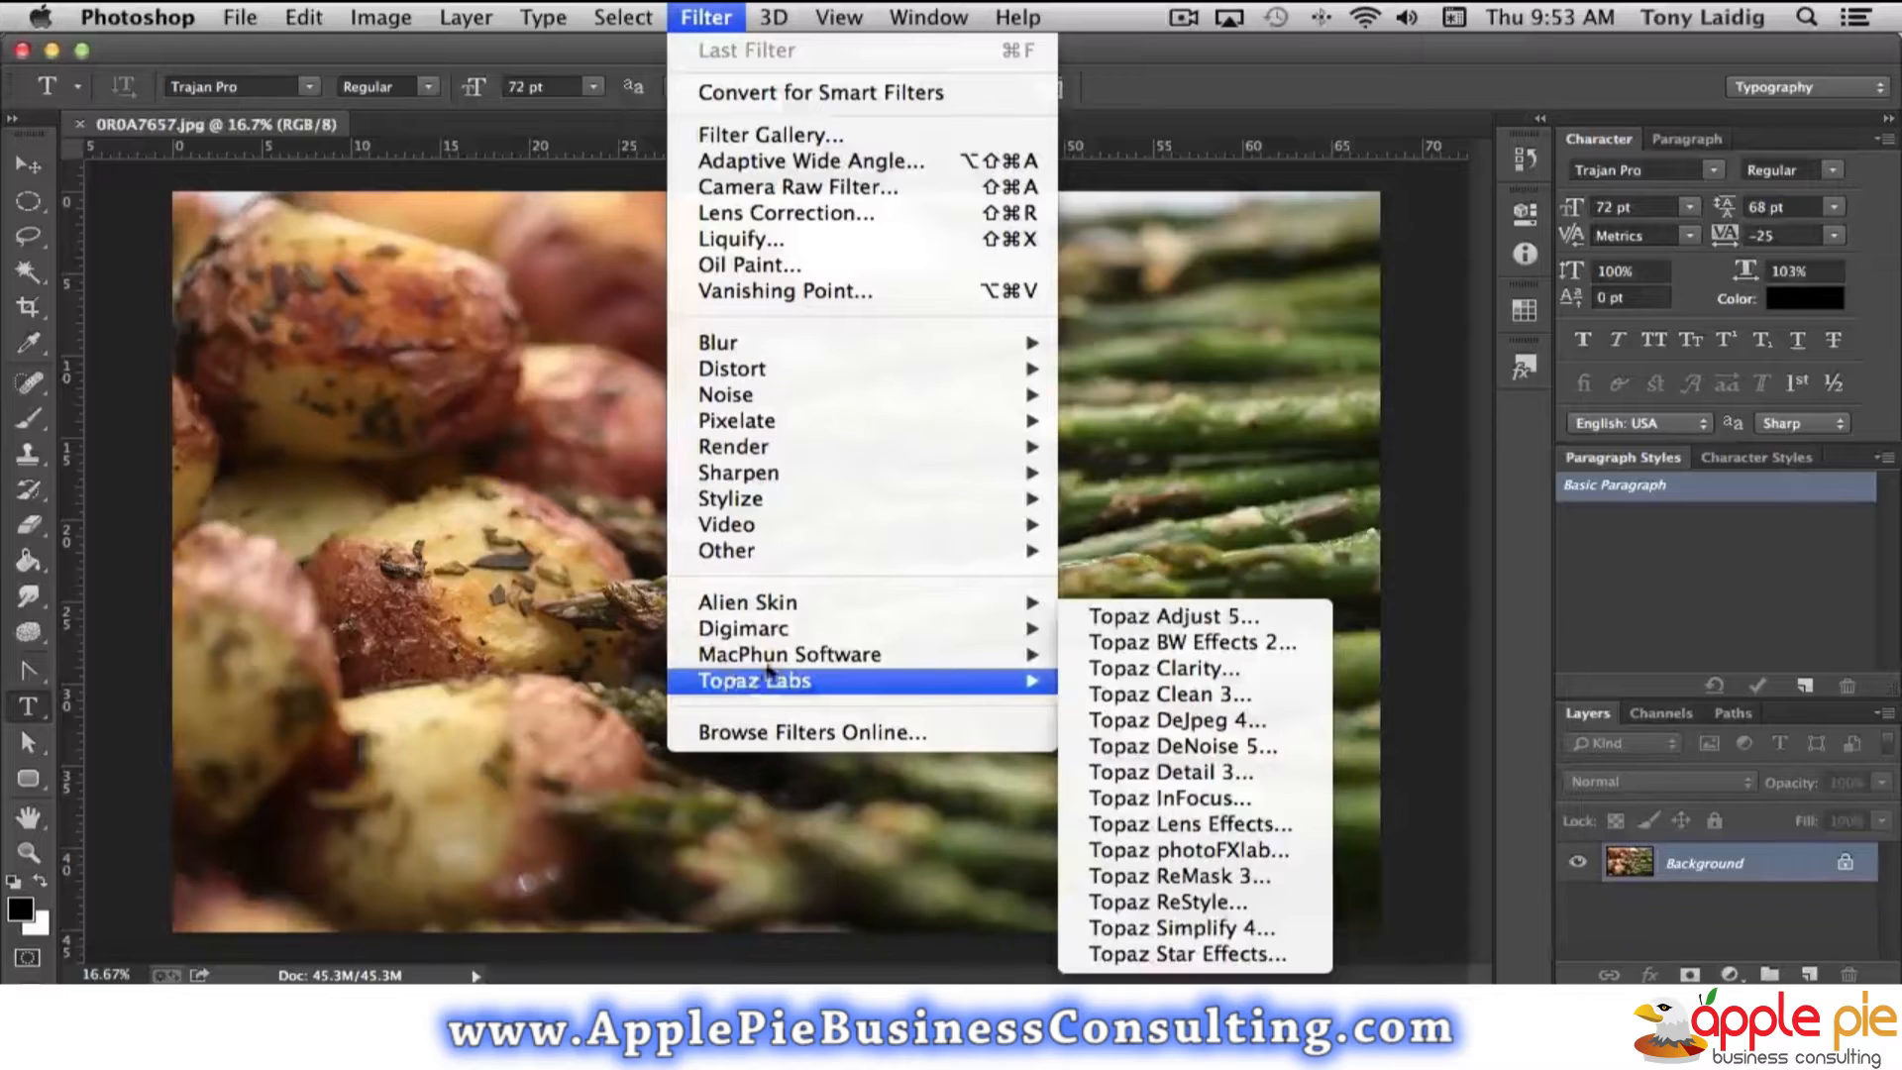
mouse_move(768, 614)
mouse_move(996, 421)
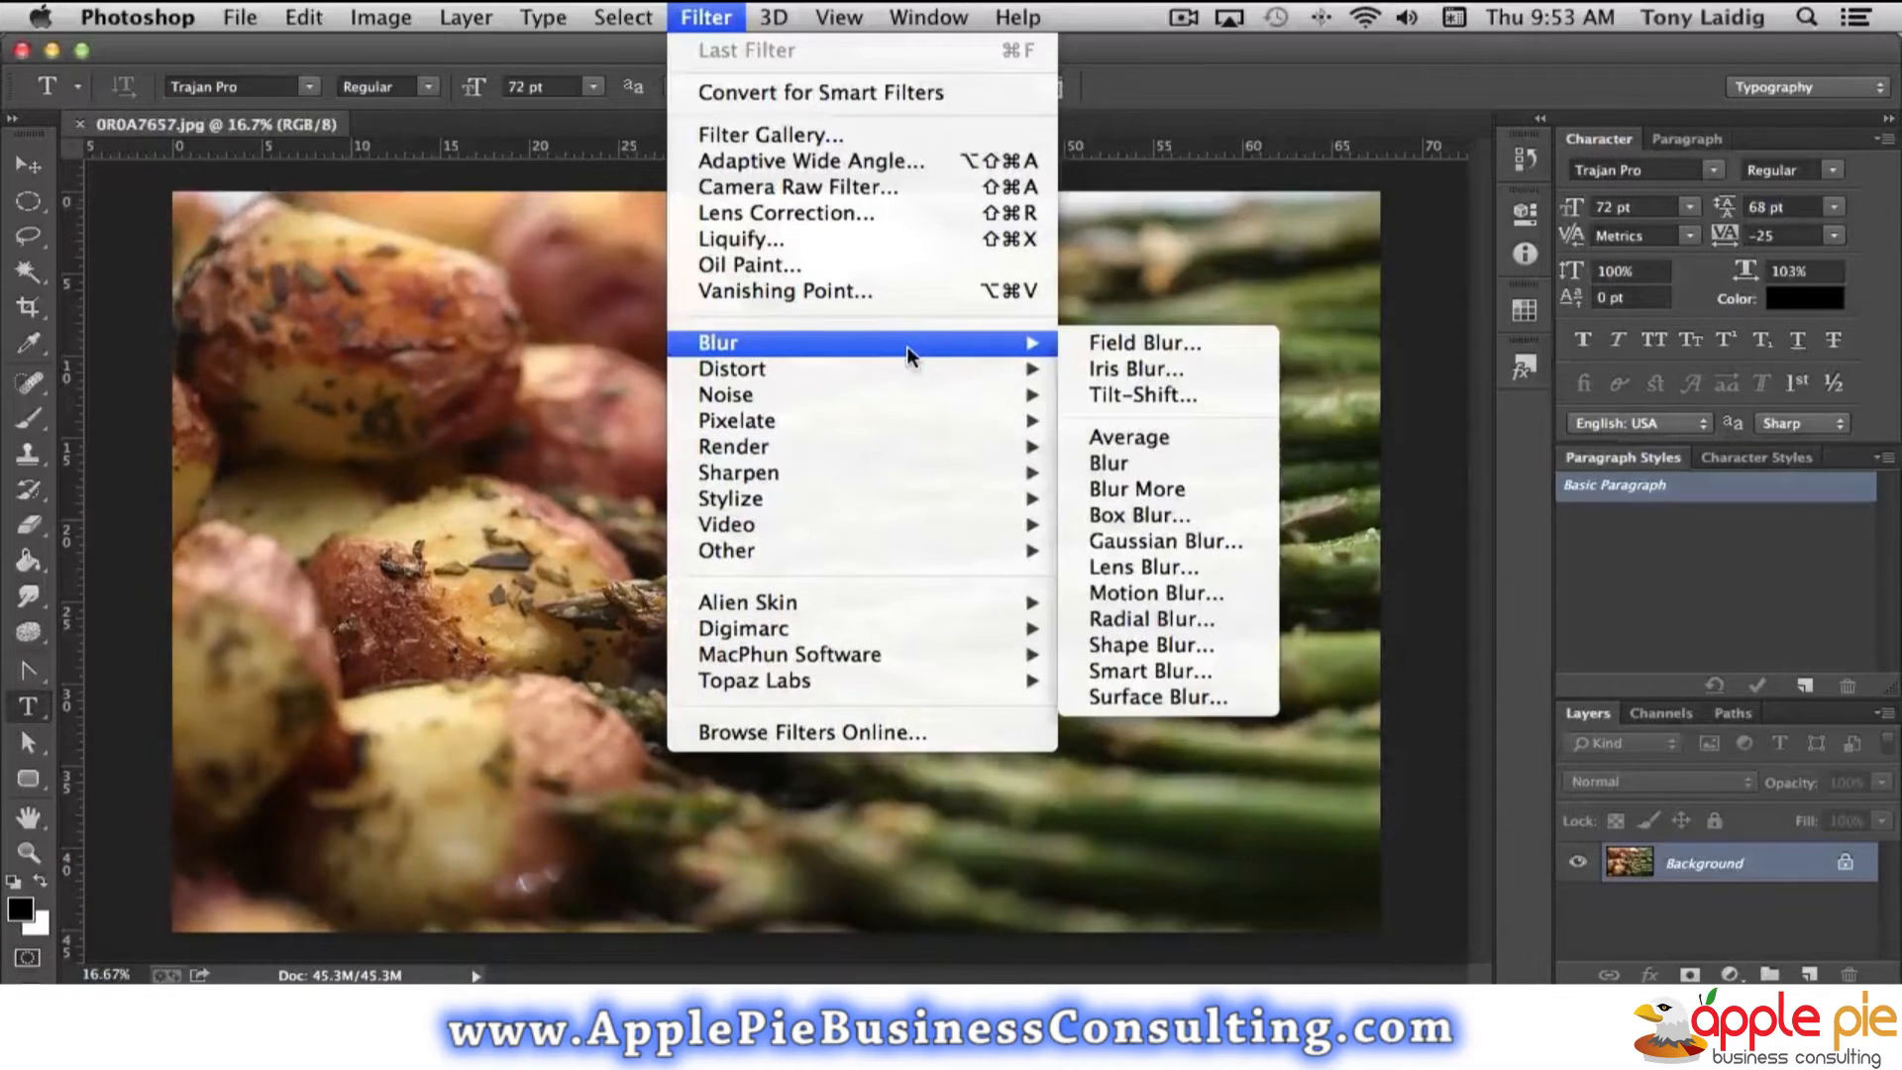
Open the Filter Gallery for the photo and reduce the preview to 12.5% so the whole image fits
click(790, 137)
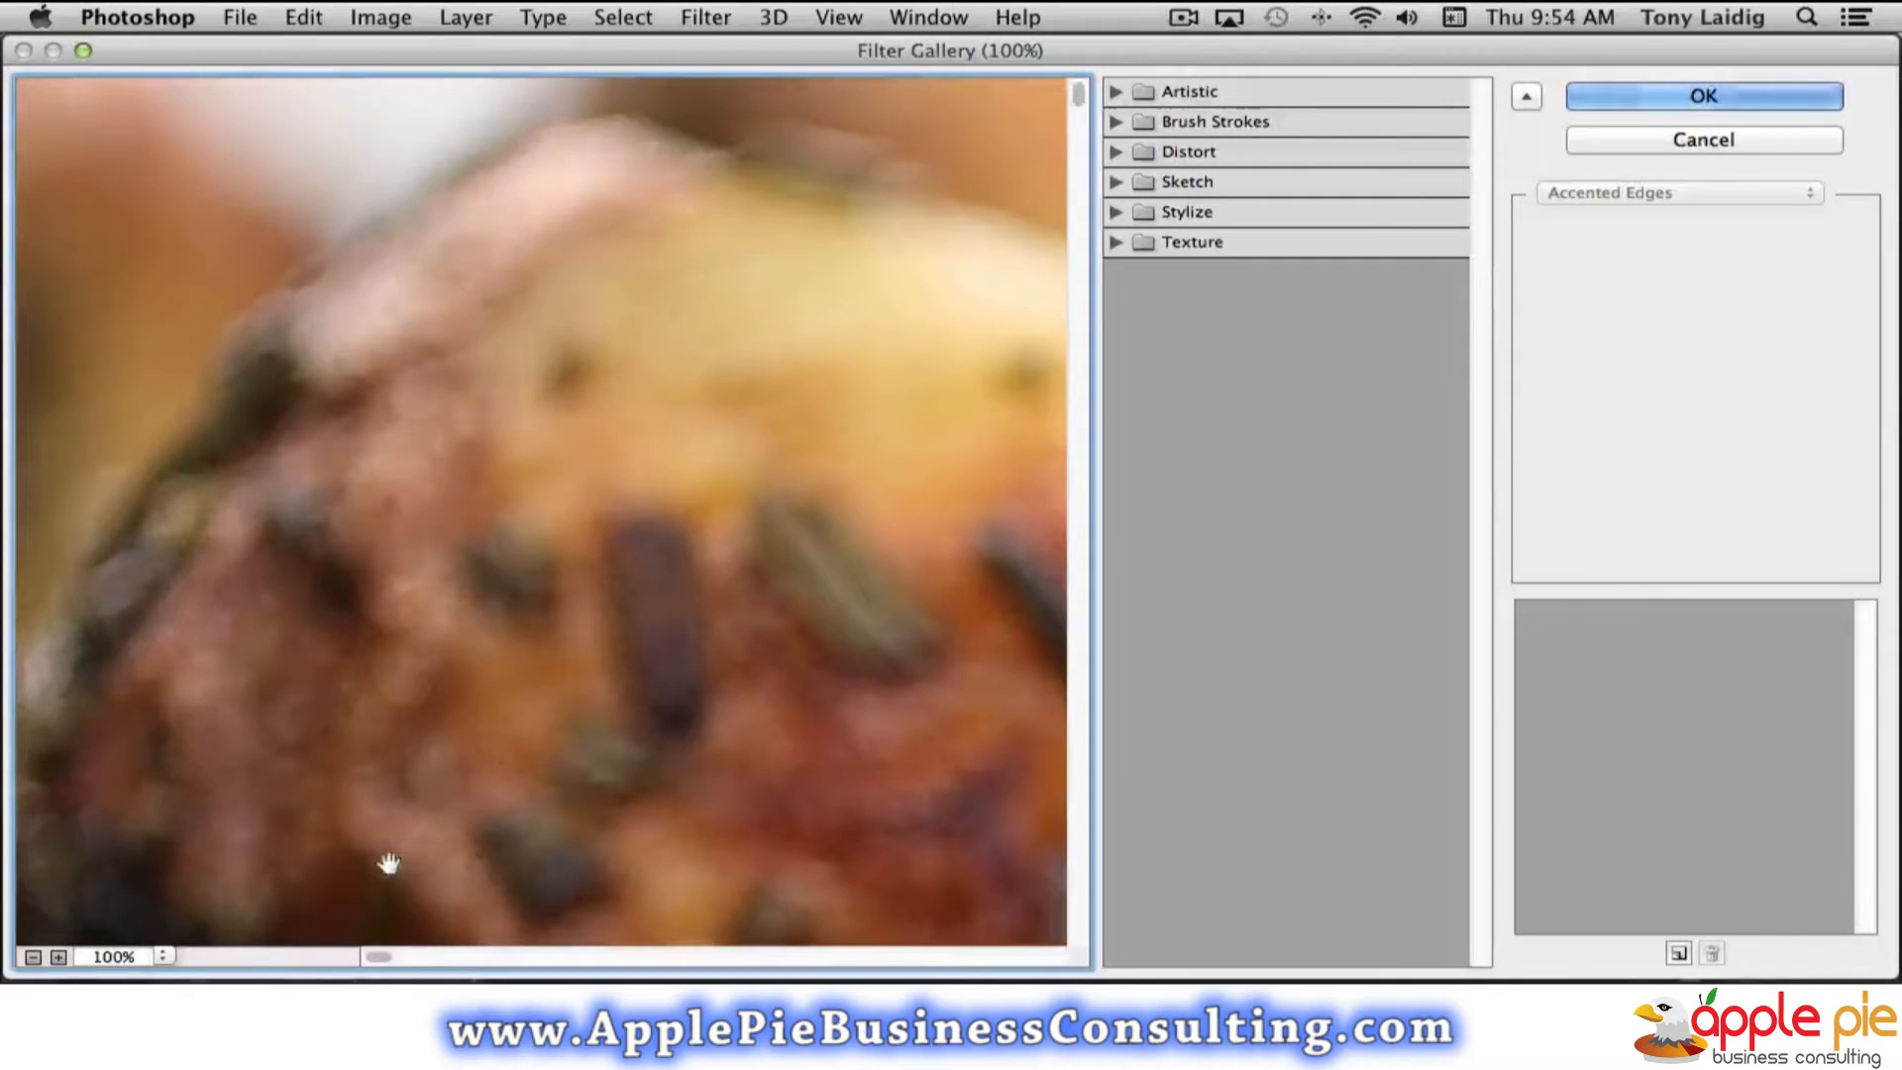
click(33, 956)
click(33, 956)
click(33, 956)
click(33, 956)
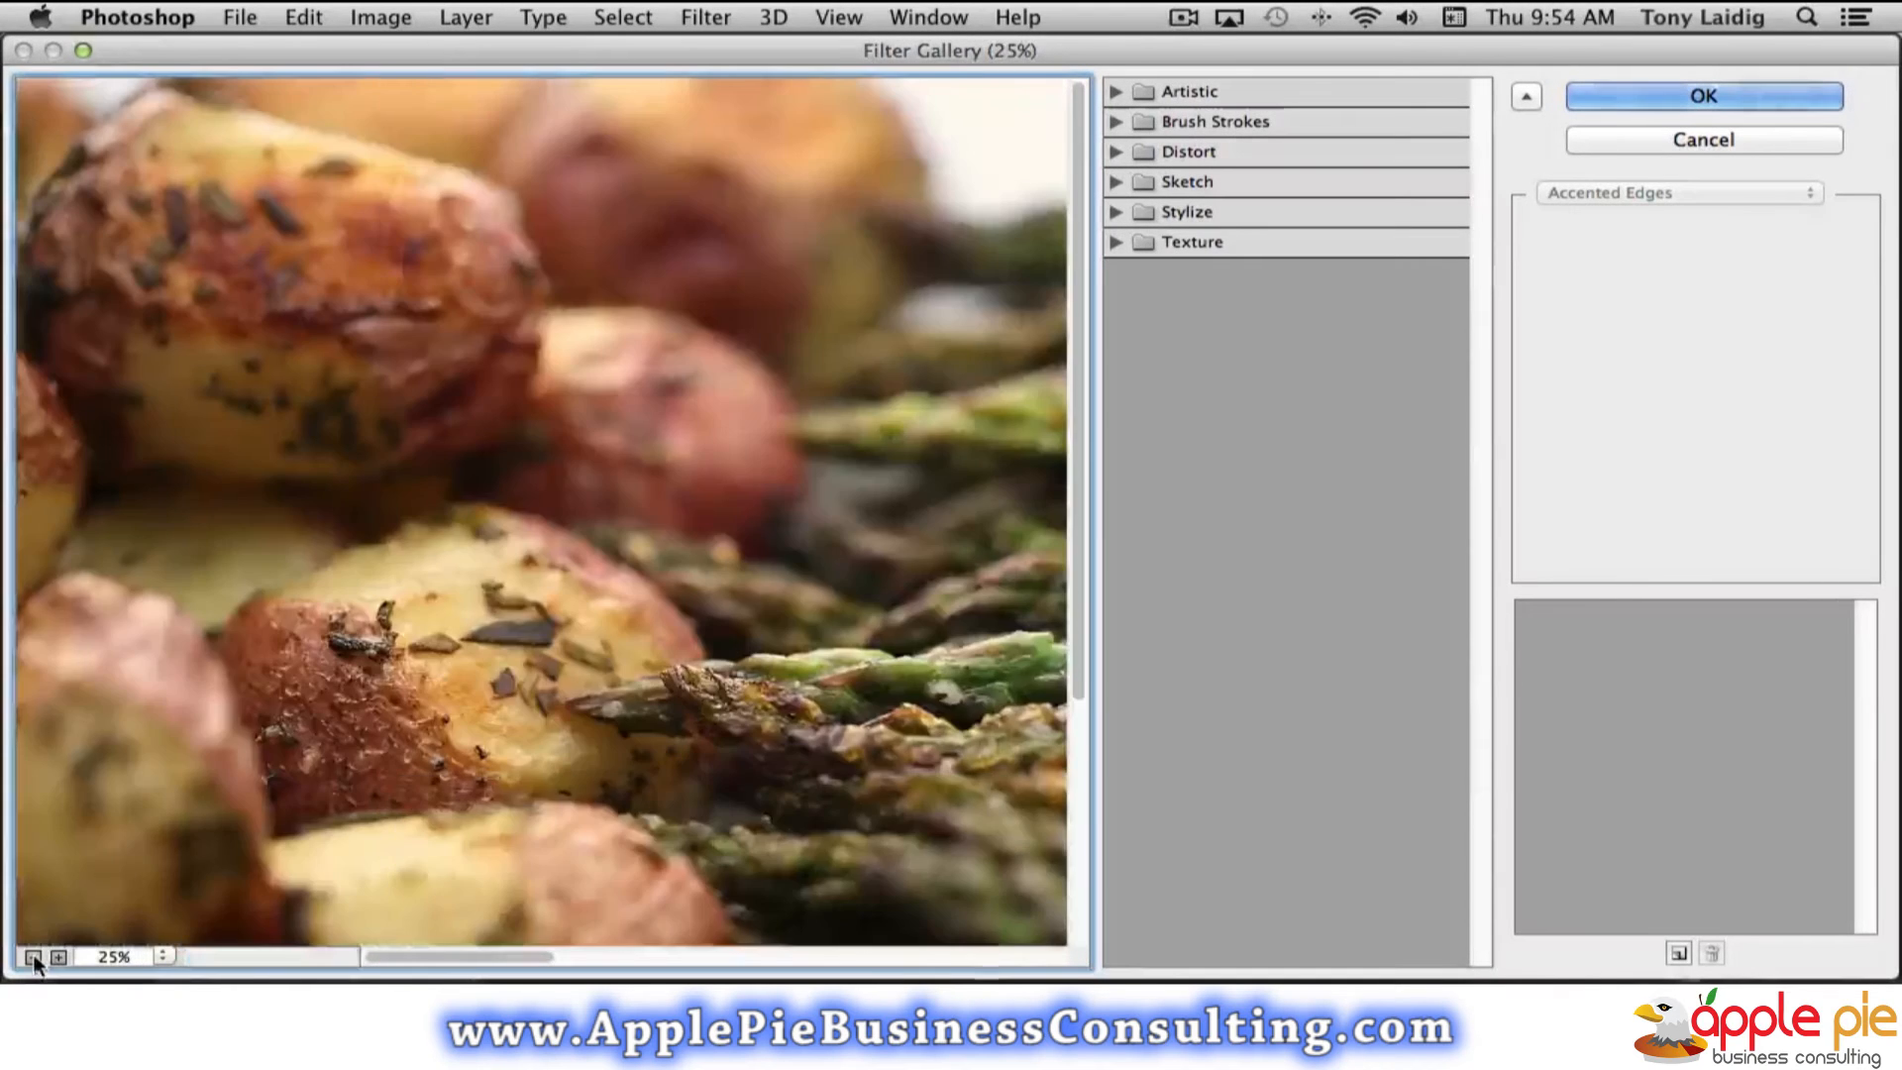
click(32, 957)
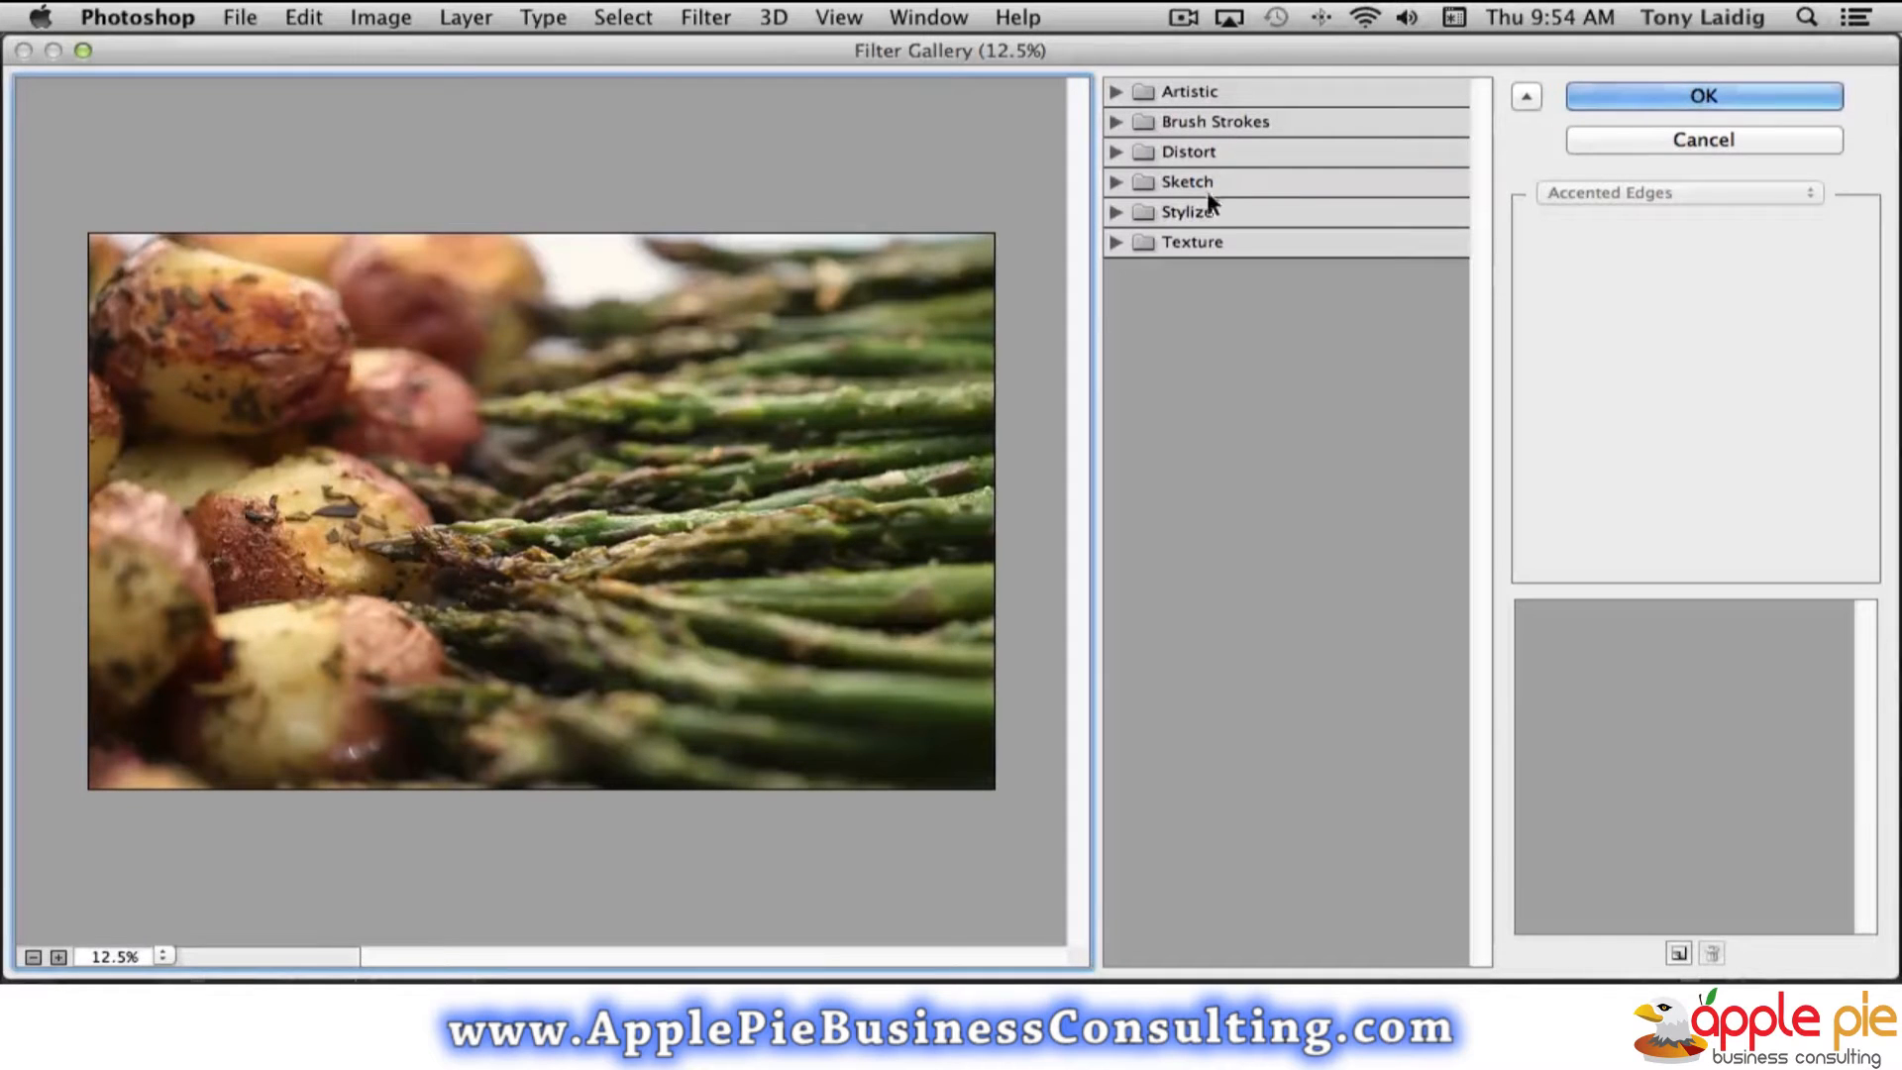
Preview the Artistic effects Colored Pencil and Cutout, trying Cutout with Number of Levels 6 and Edge Simplicity 1
click(1117, 91)
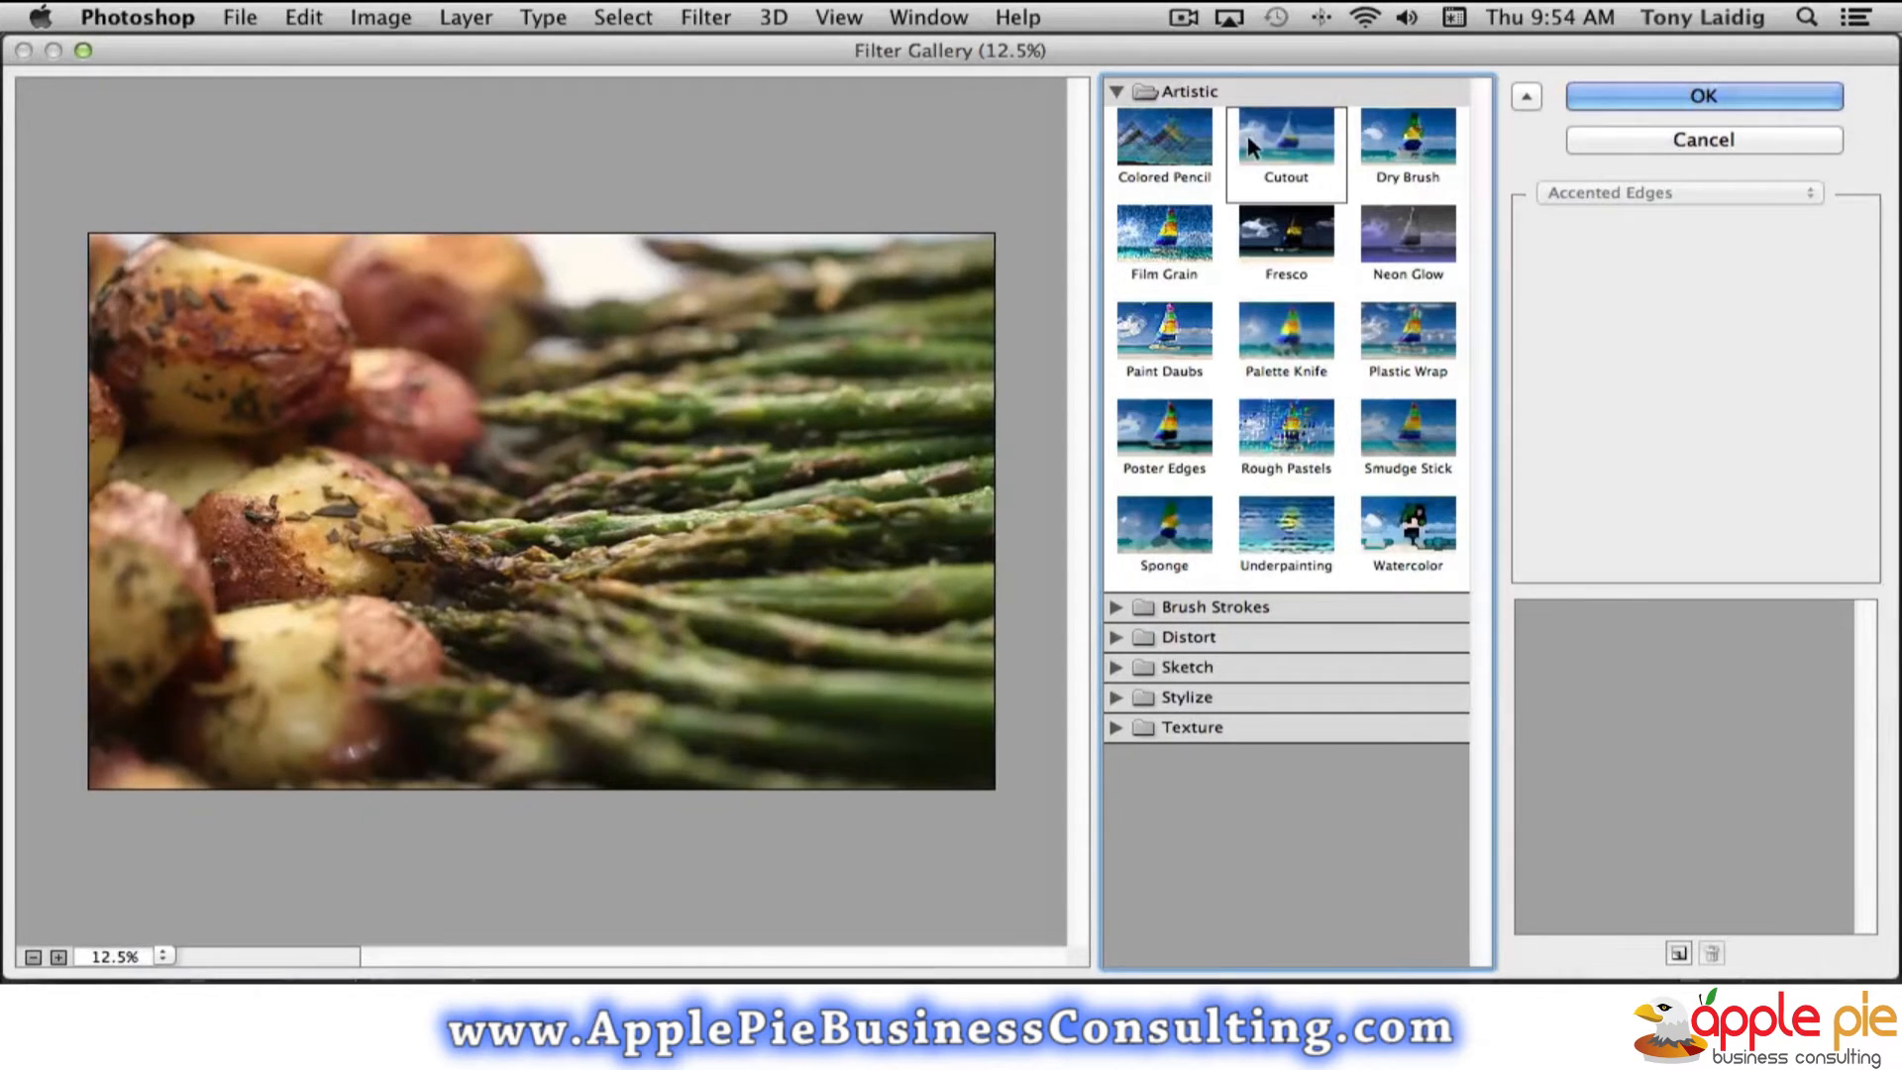
click(1167, 151)
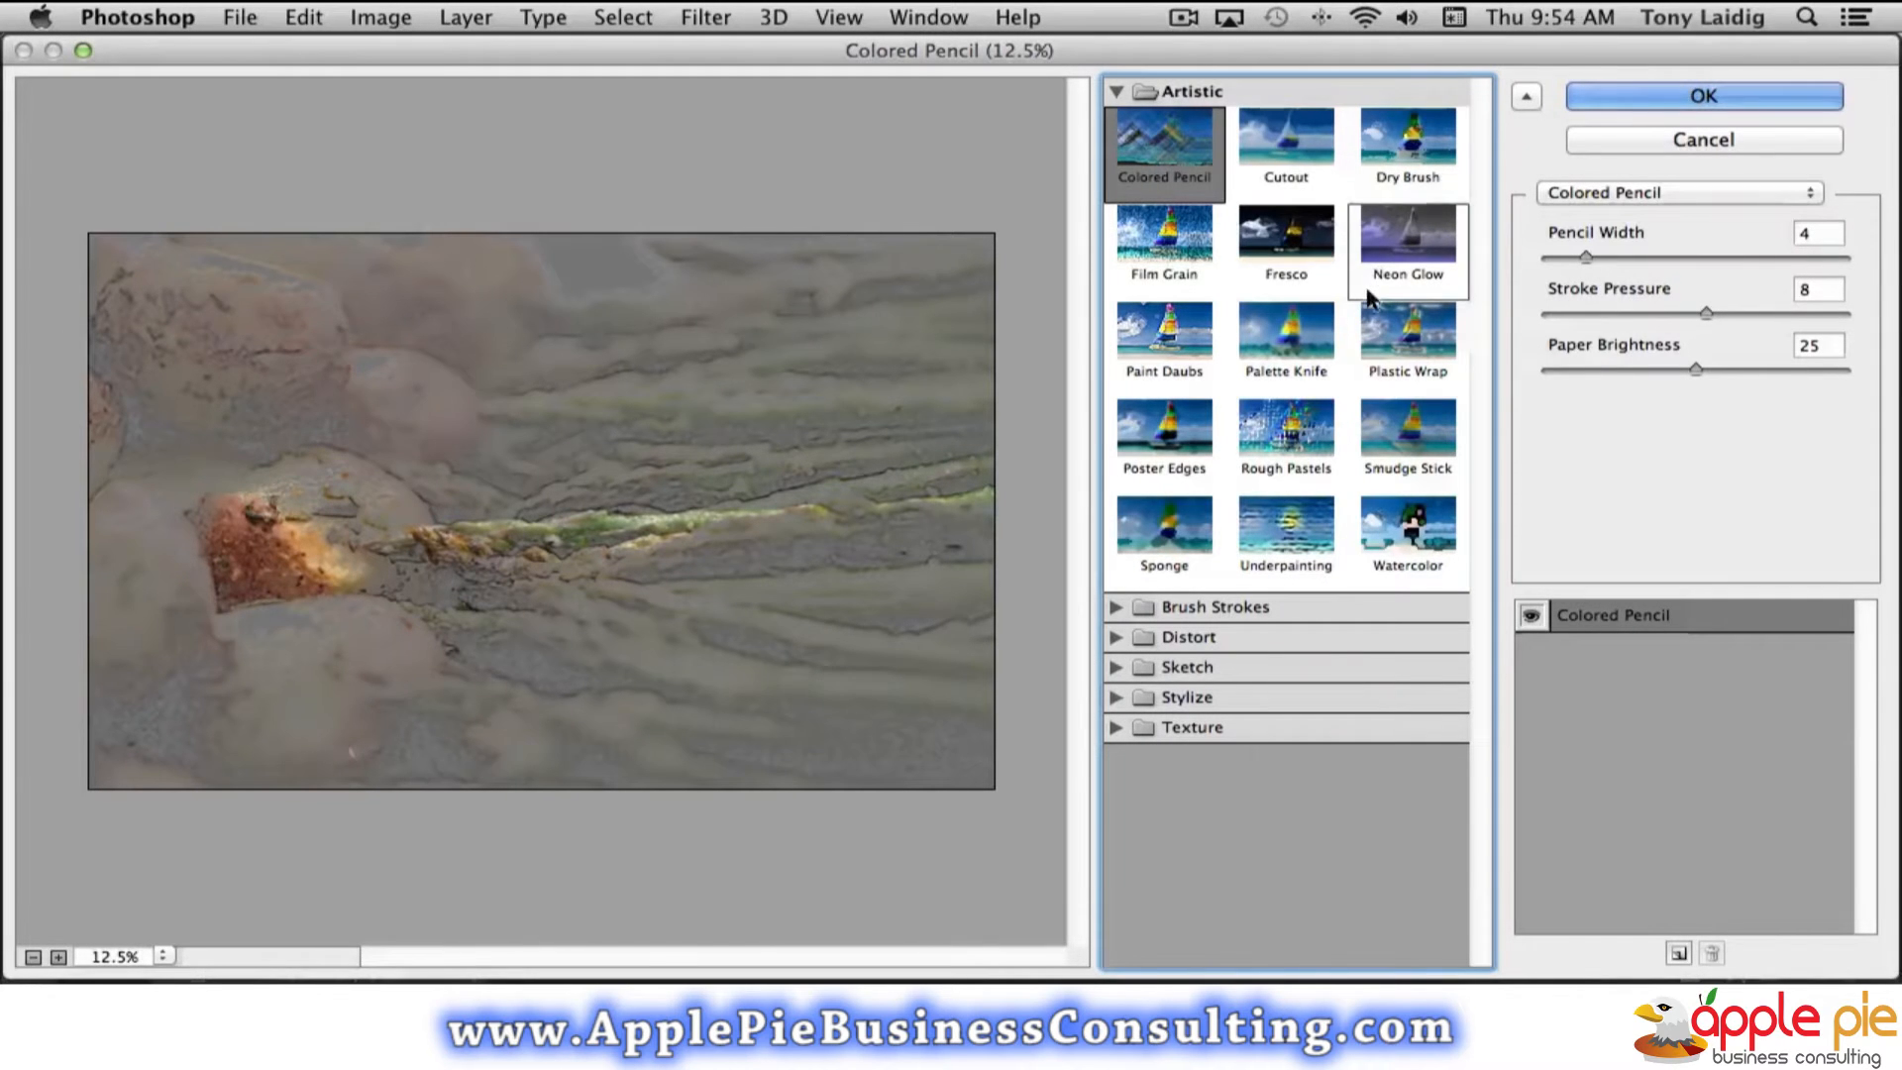
click(1293, 141)
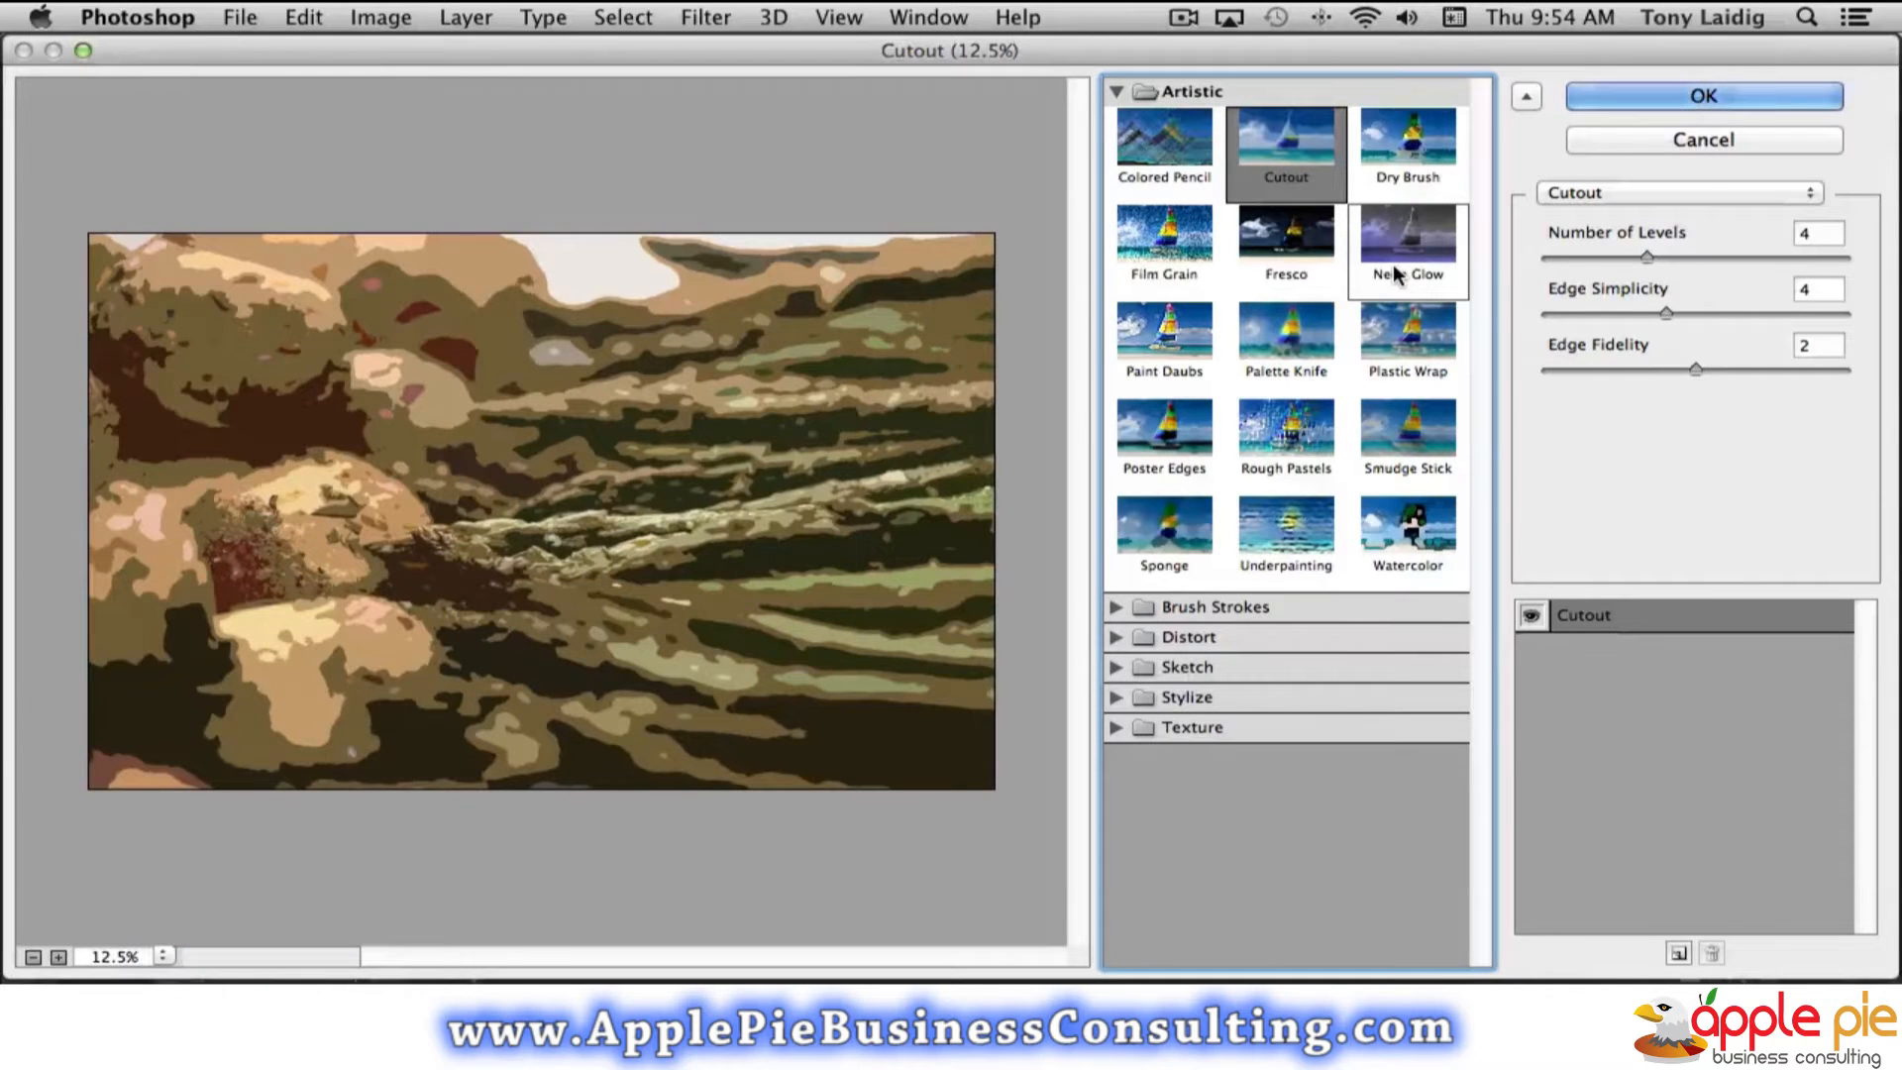
drag(1647, 256, 1773, 255)
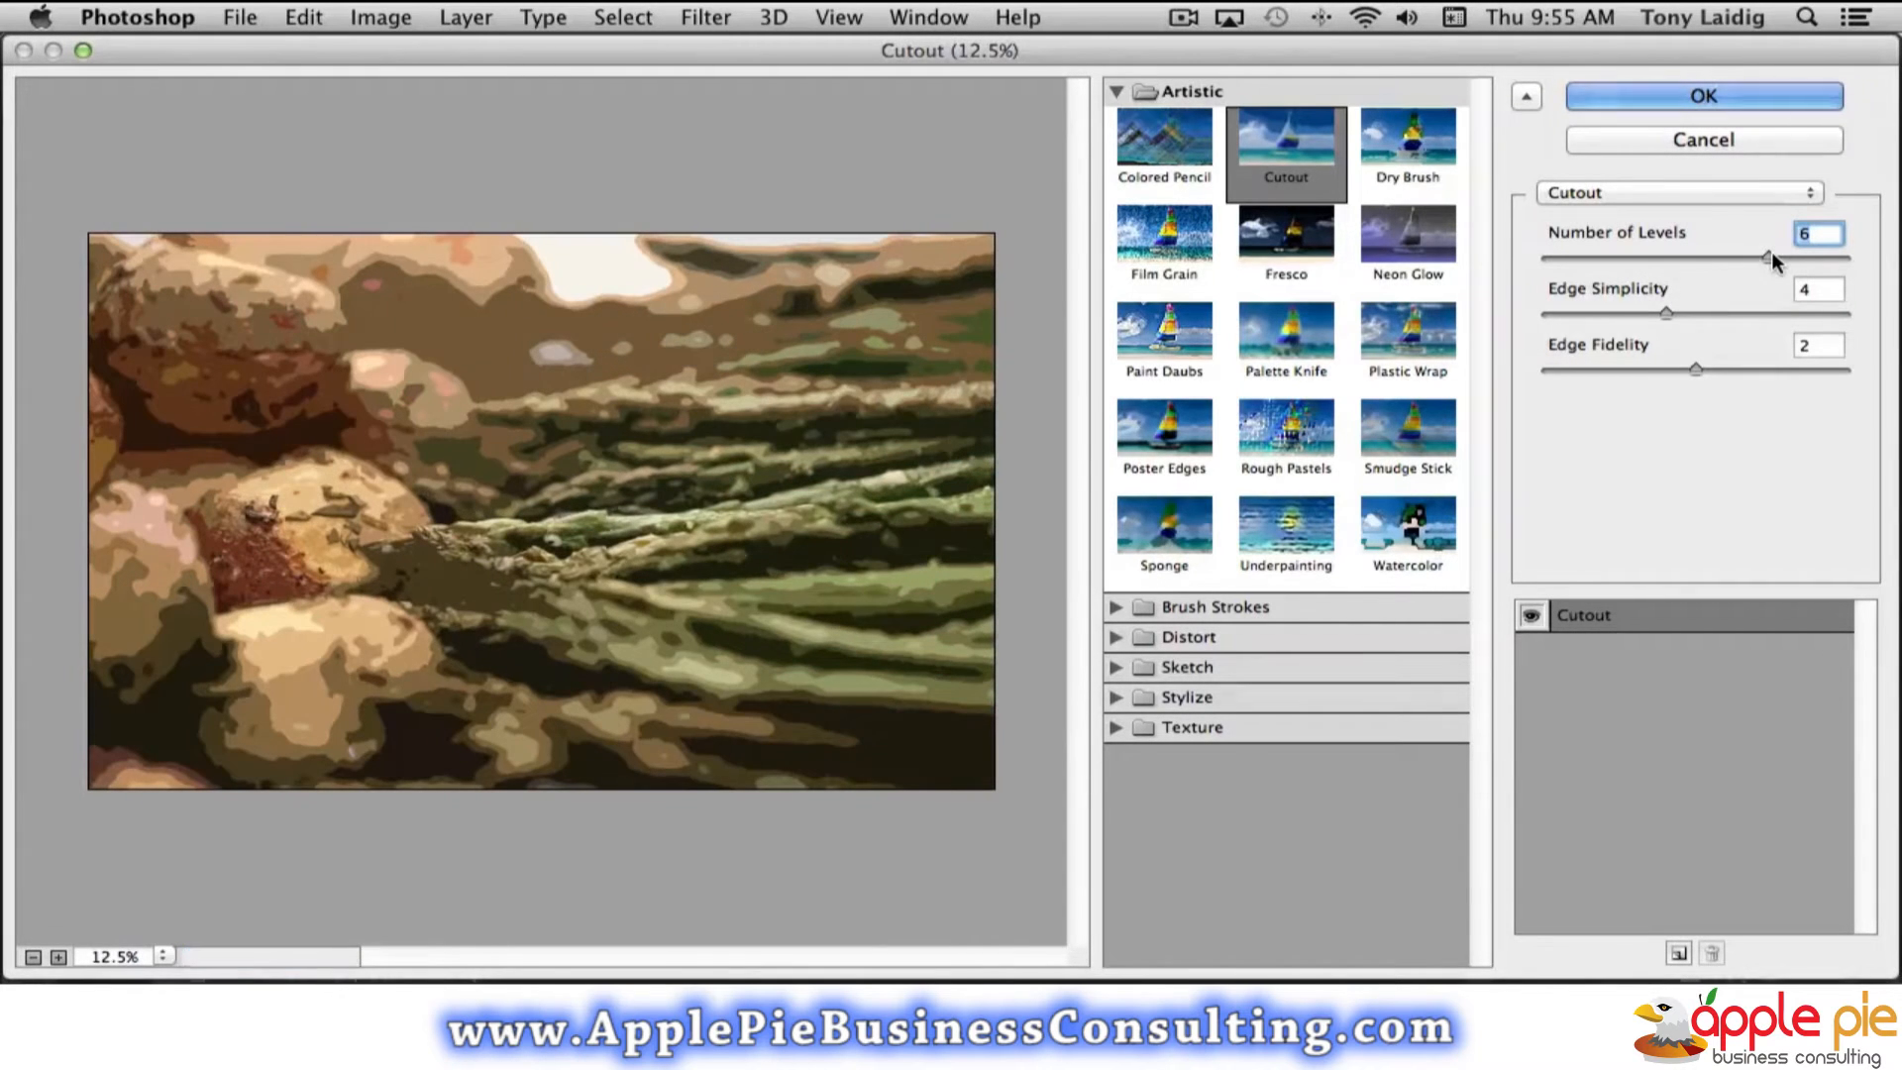
drag(1668, 312, 1583, 314)
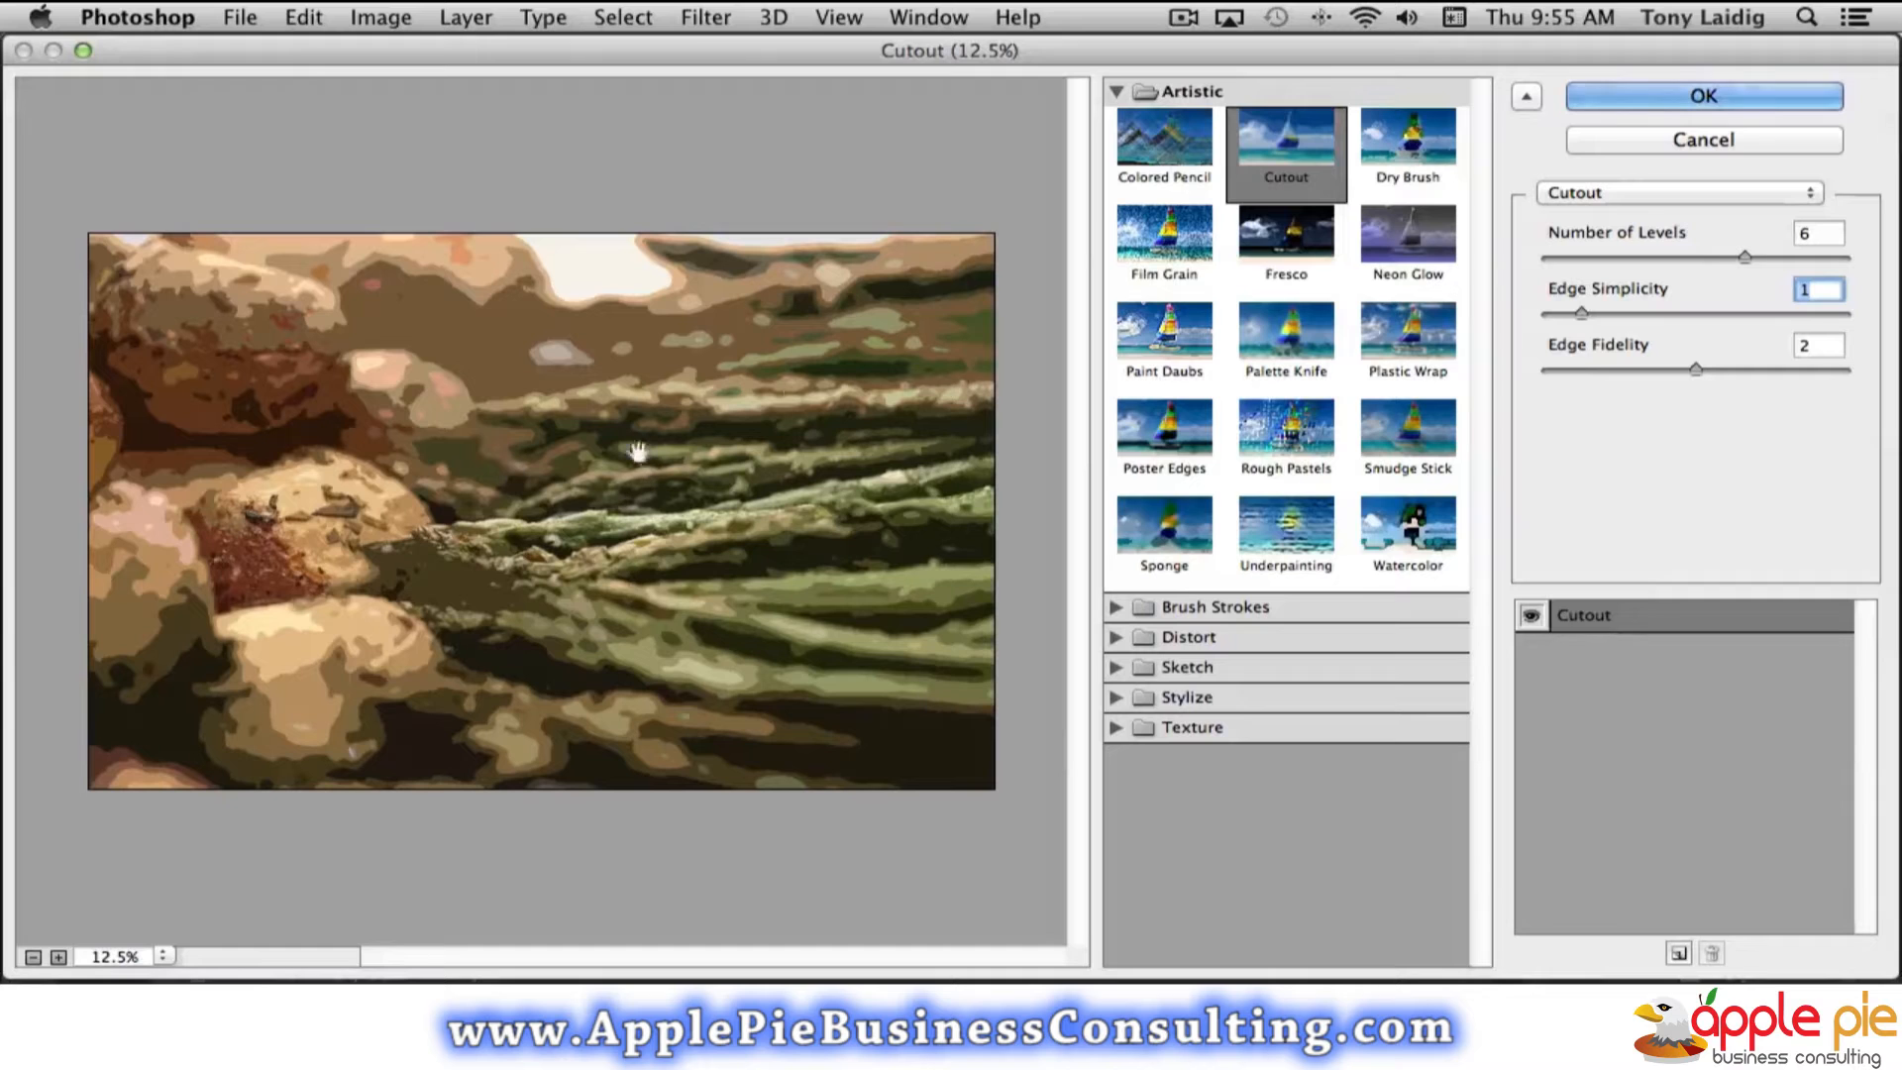
Try the Dry Brush effect with Brush Detail 10 and Brush Size 0, and again with Brush Size 7 and Brush Detail 1
click(1406, 174)
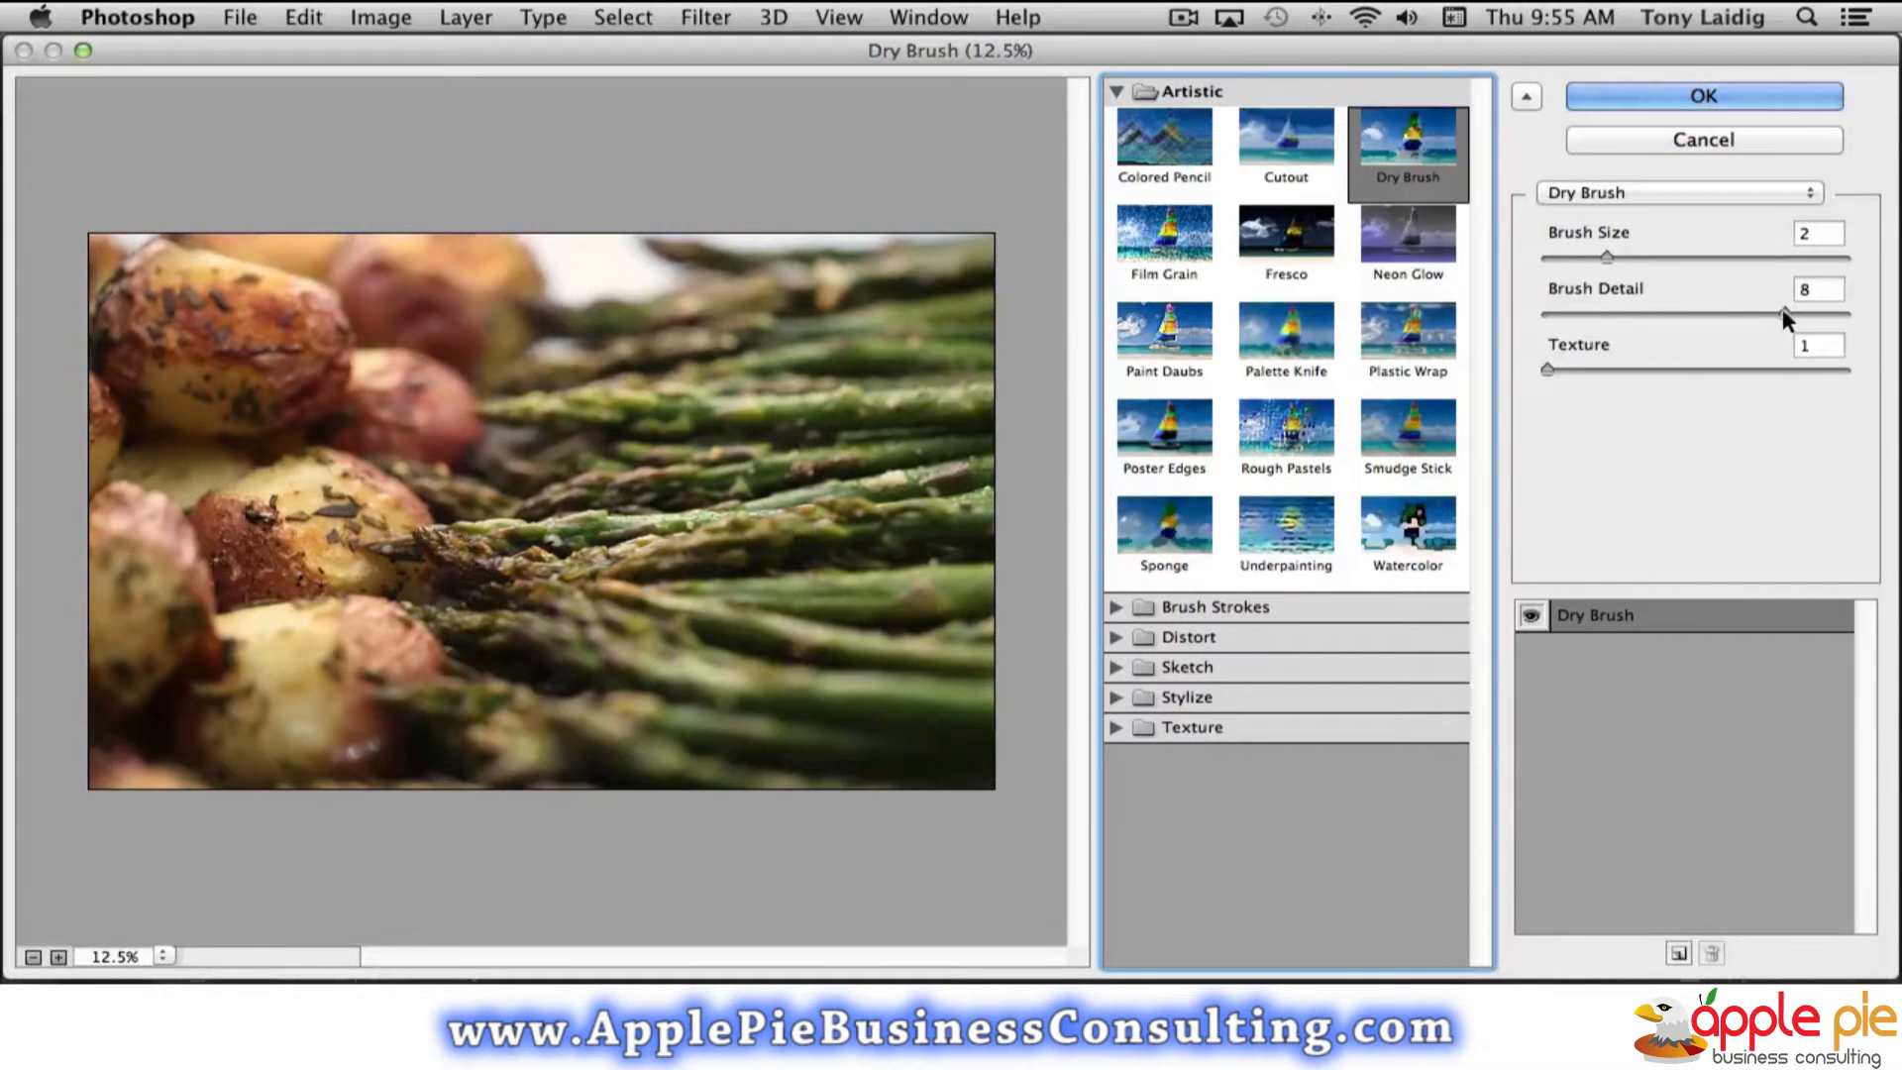
drag(1782, 311, 1846, 311)
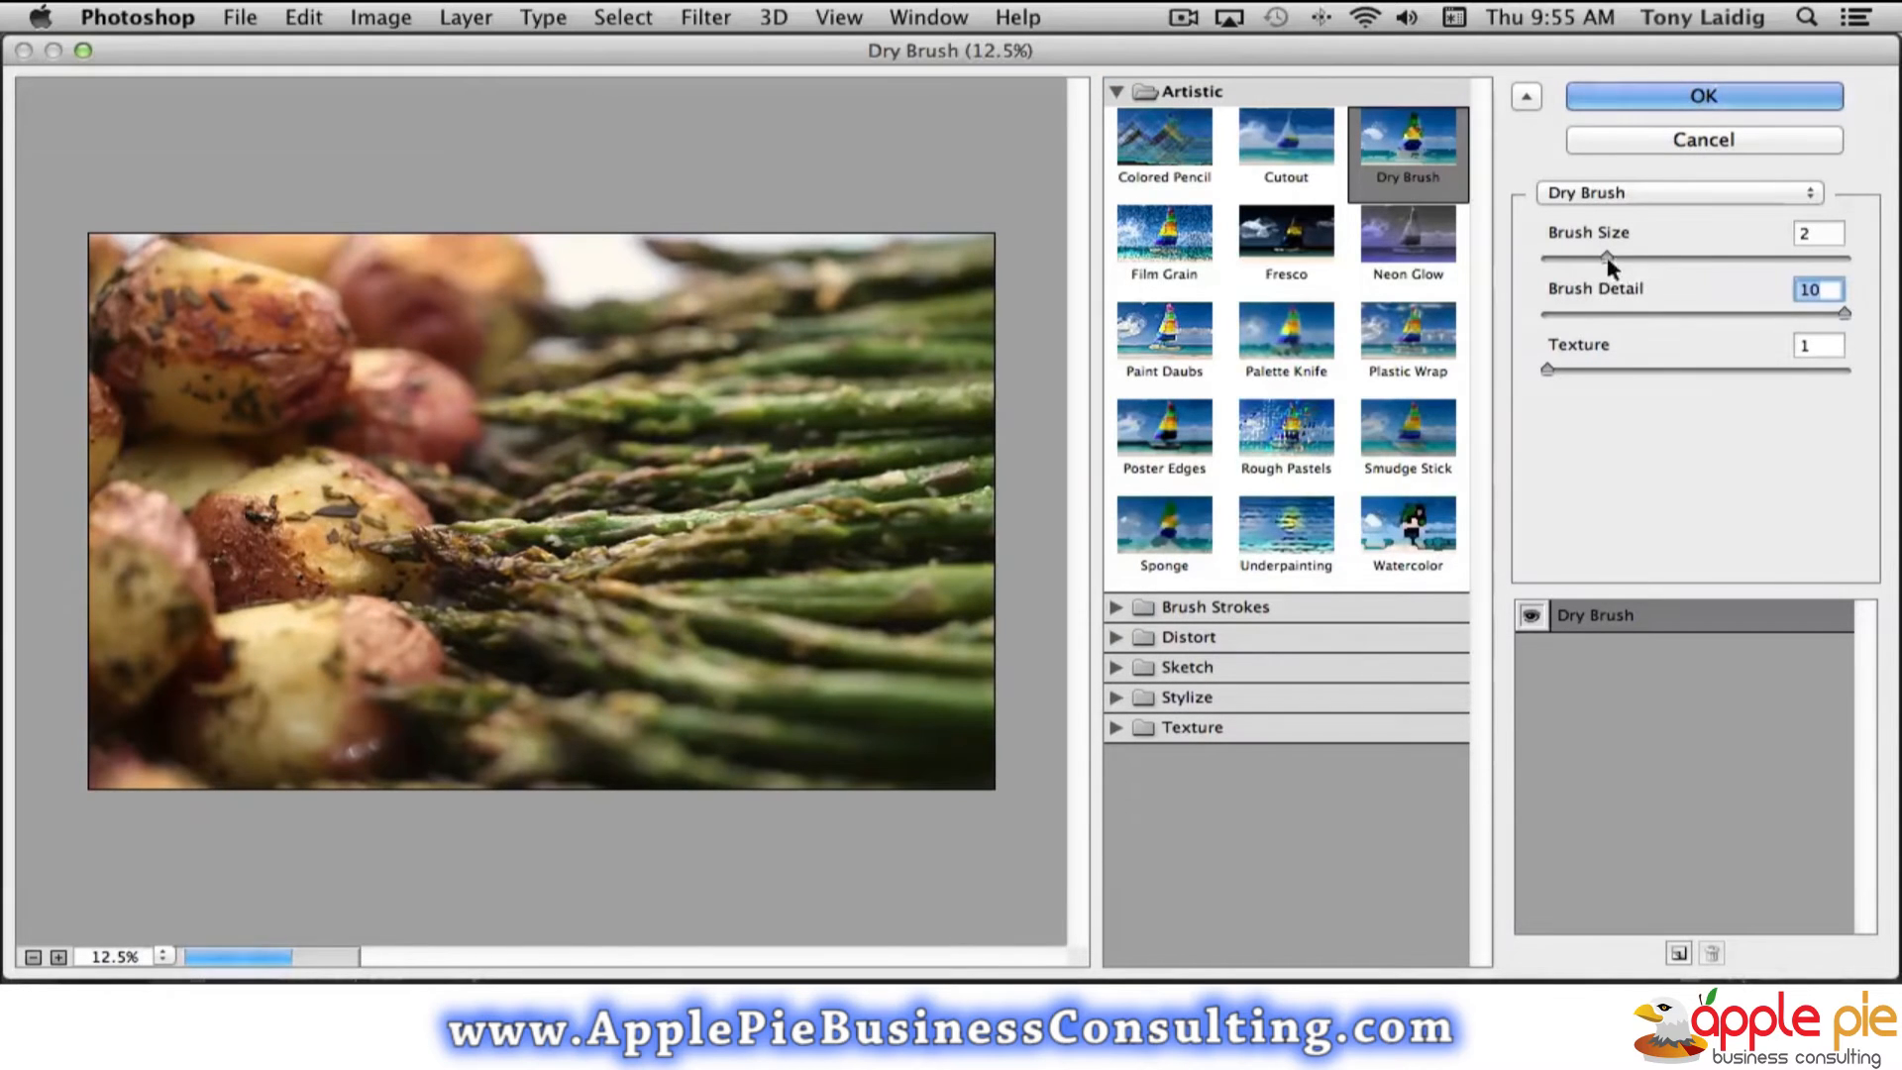
drag(1606, 257, 1541, 256)
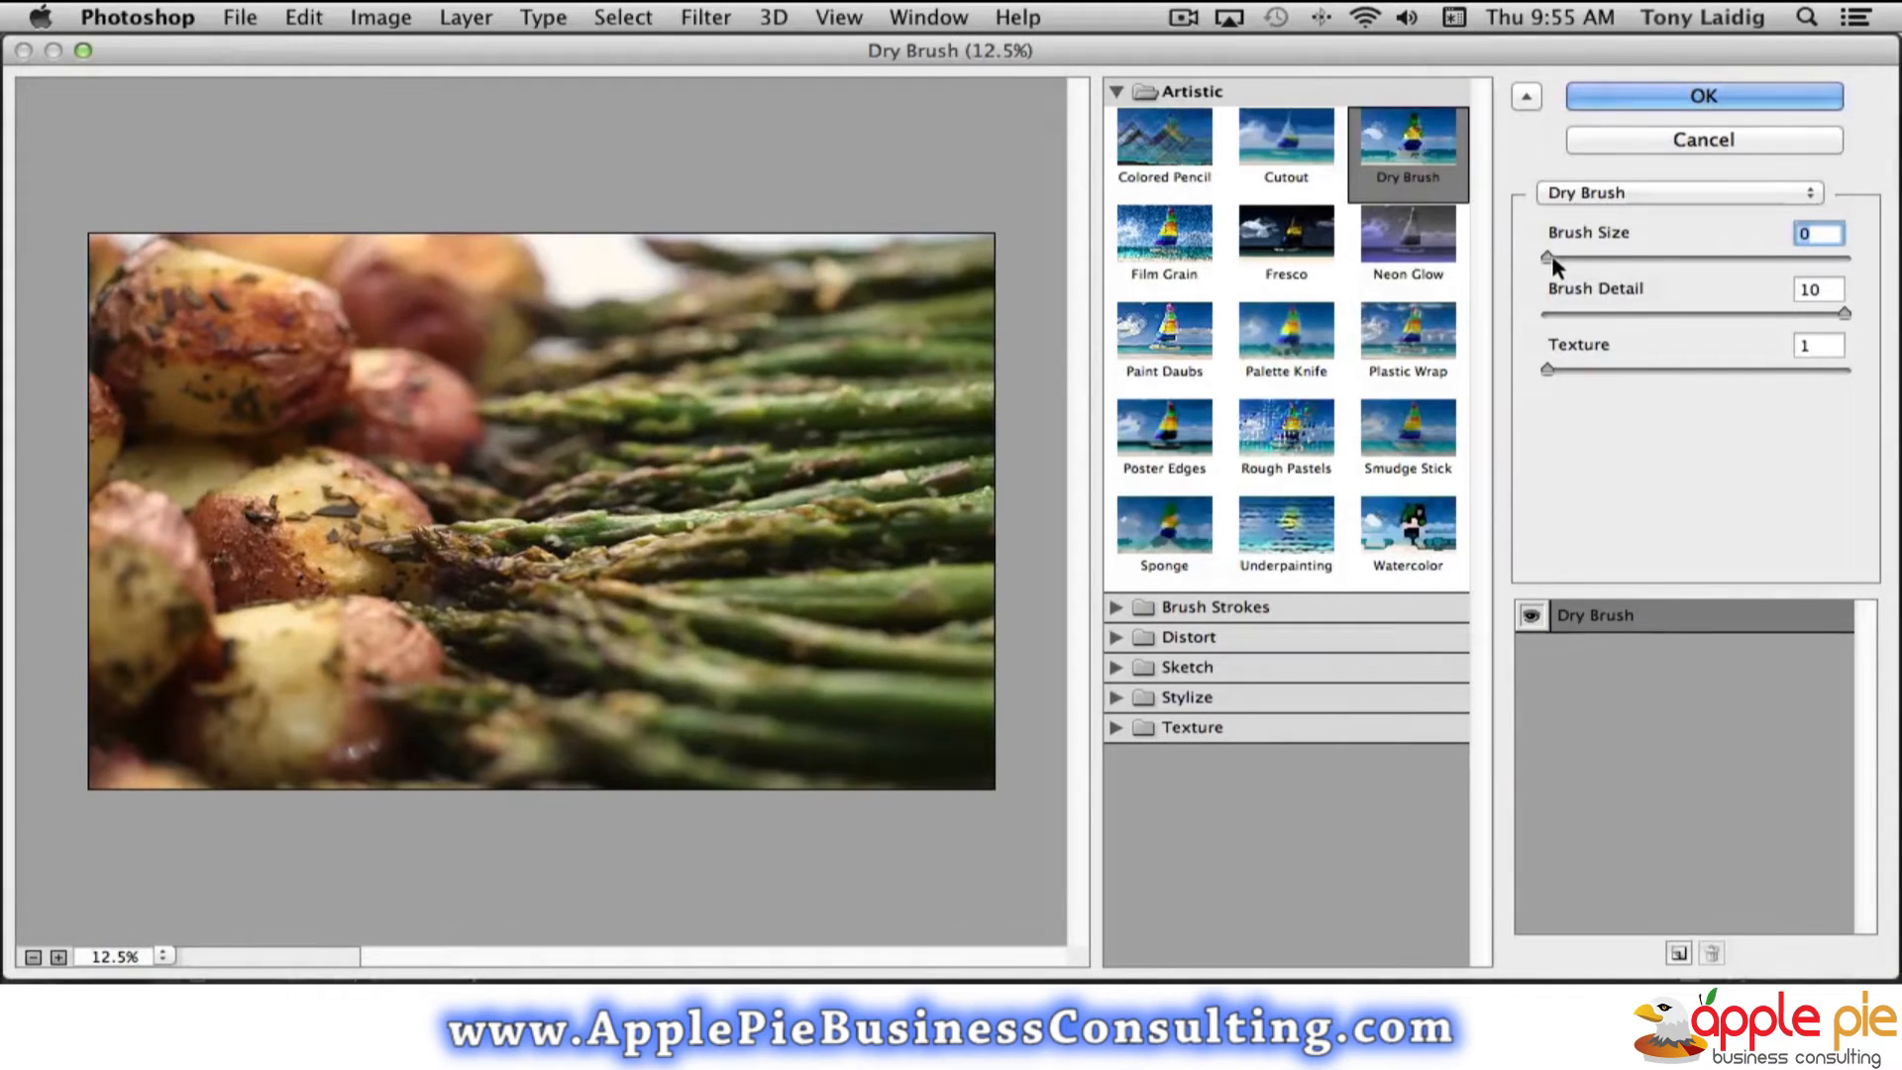
drag(1548, 255, 1769, 260)
drag(1843, 312, 1577, 315)
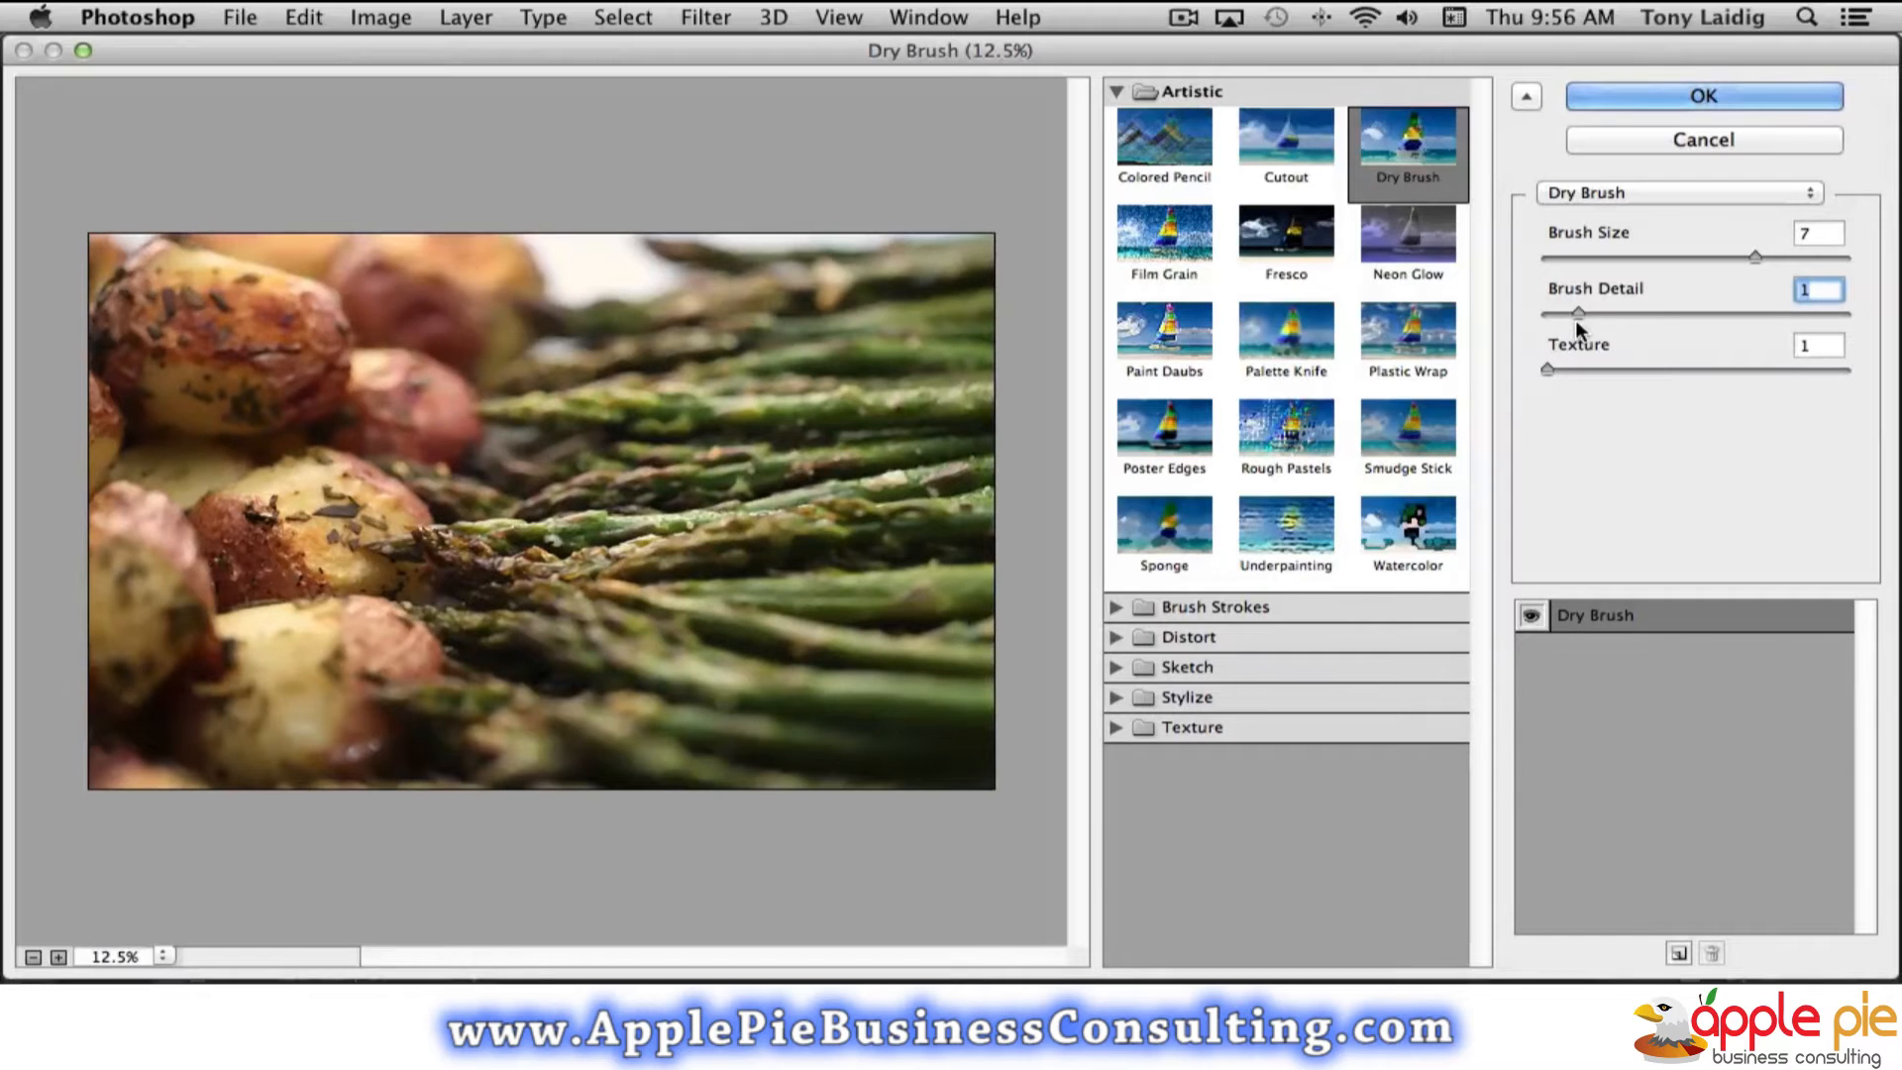
Preview the Film Grain effect on the photo at 33.3% magnification
click(1179, 247)
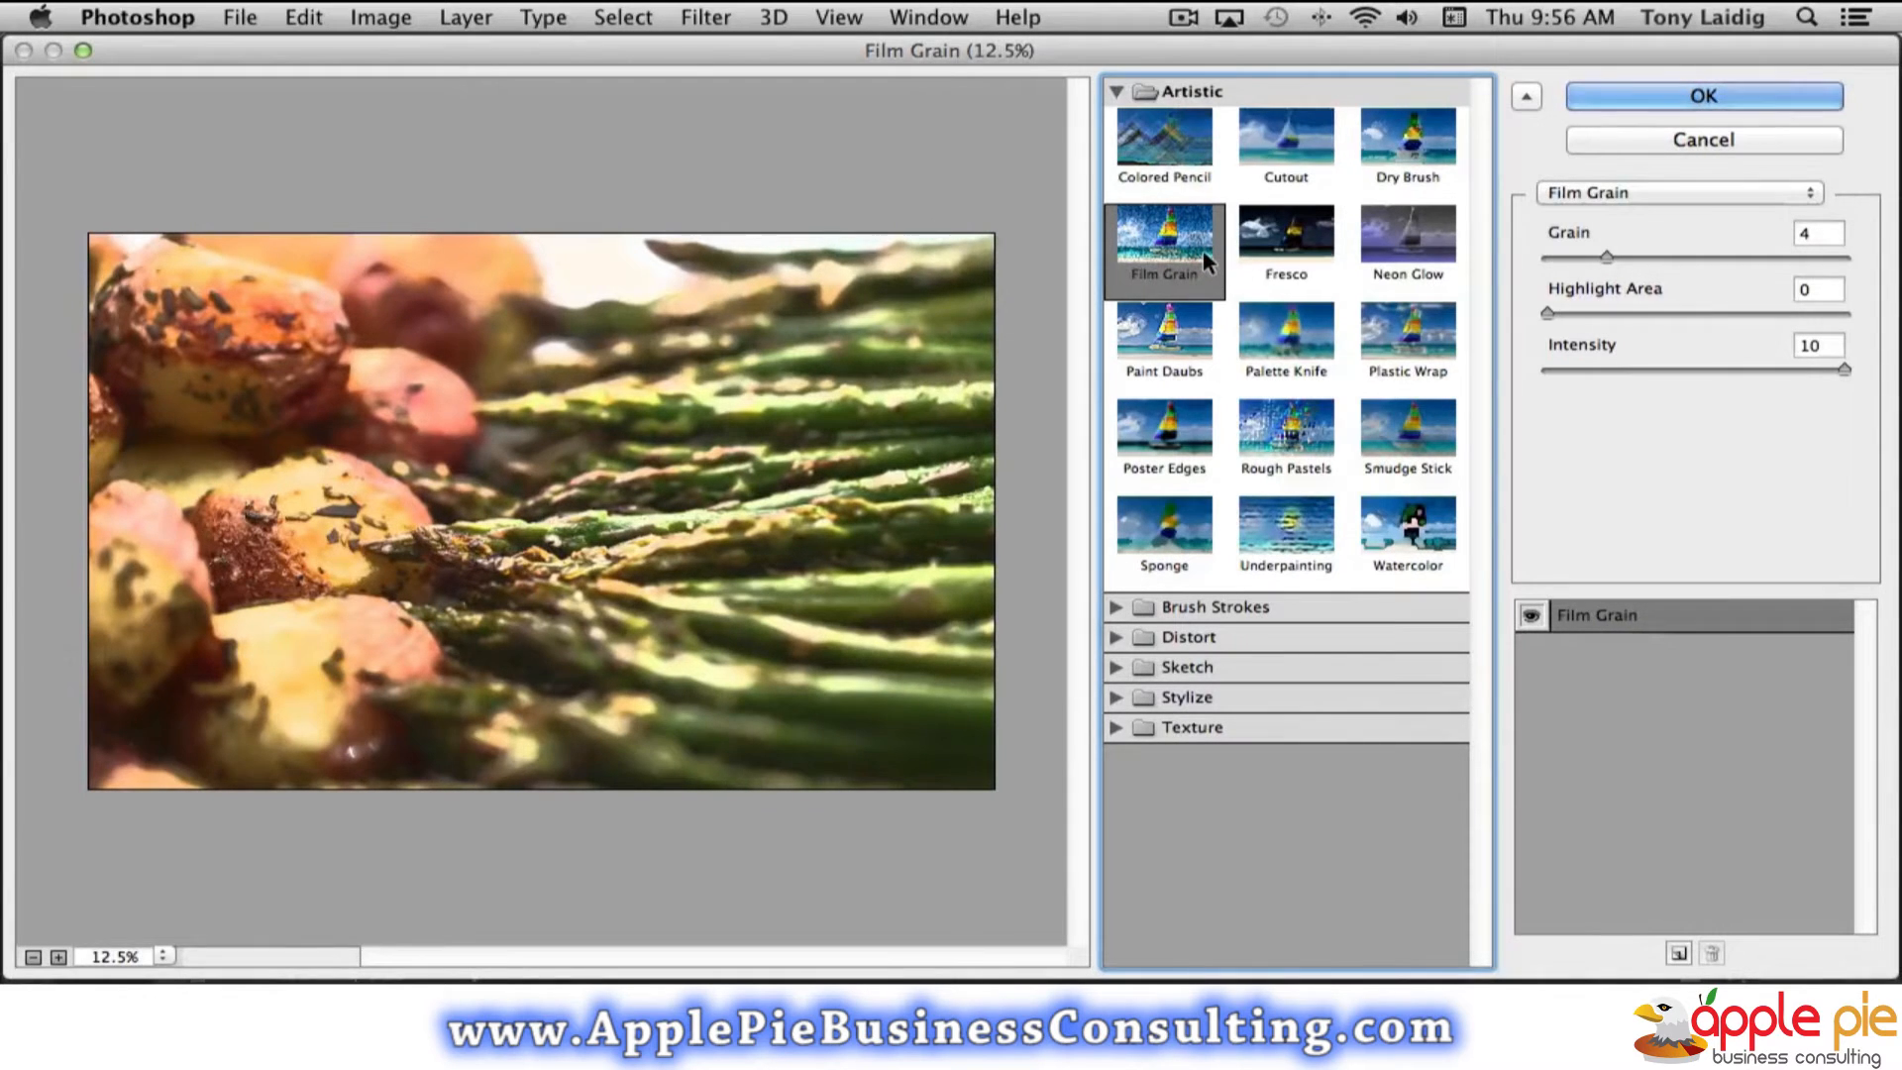
click(58, 957)
click(55, 958)
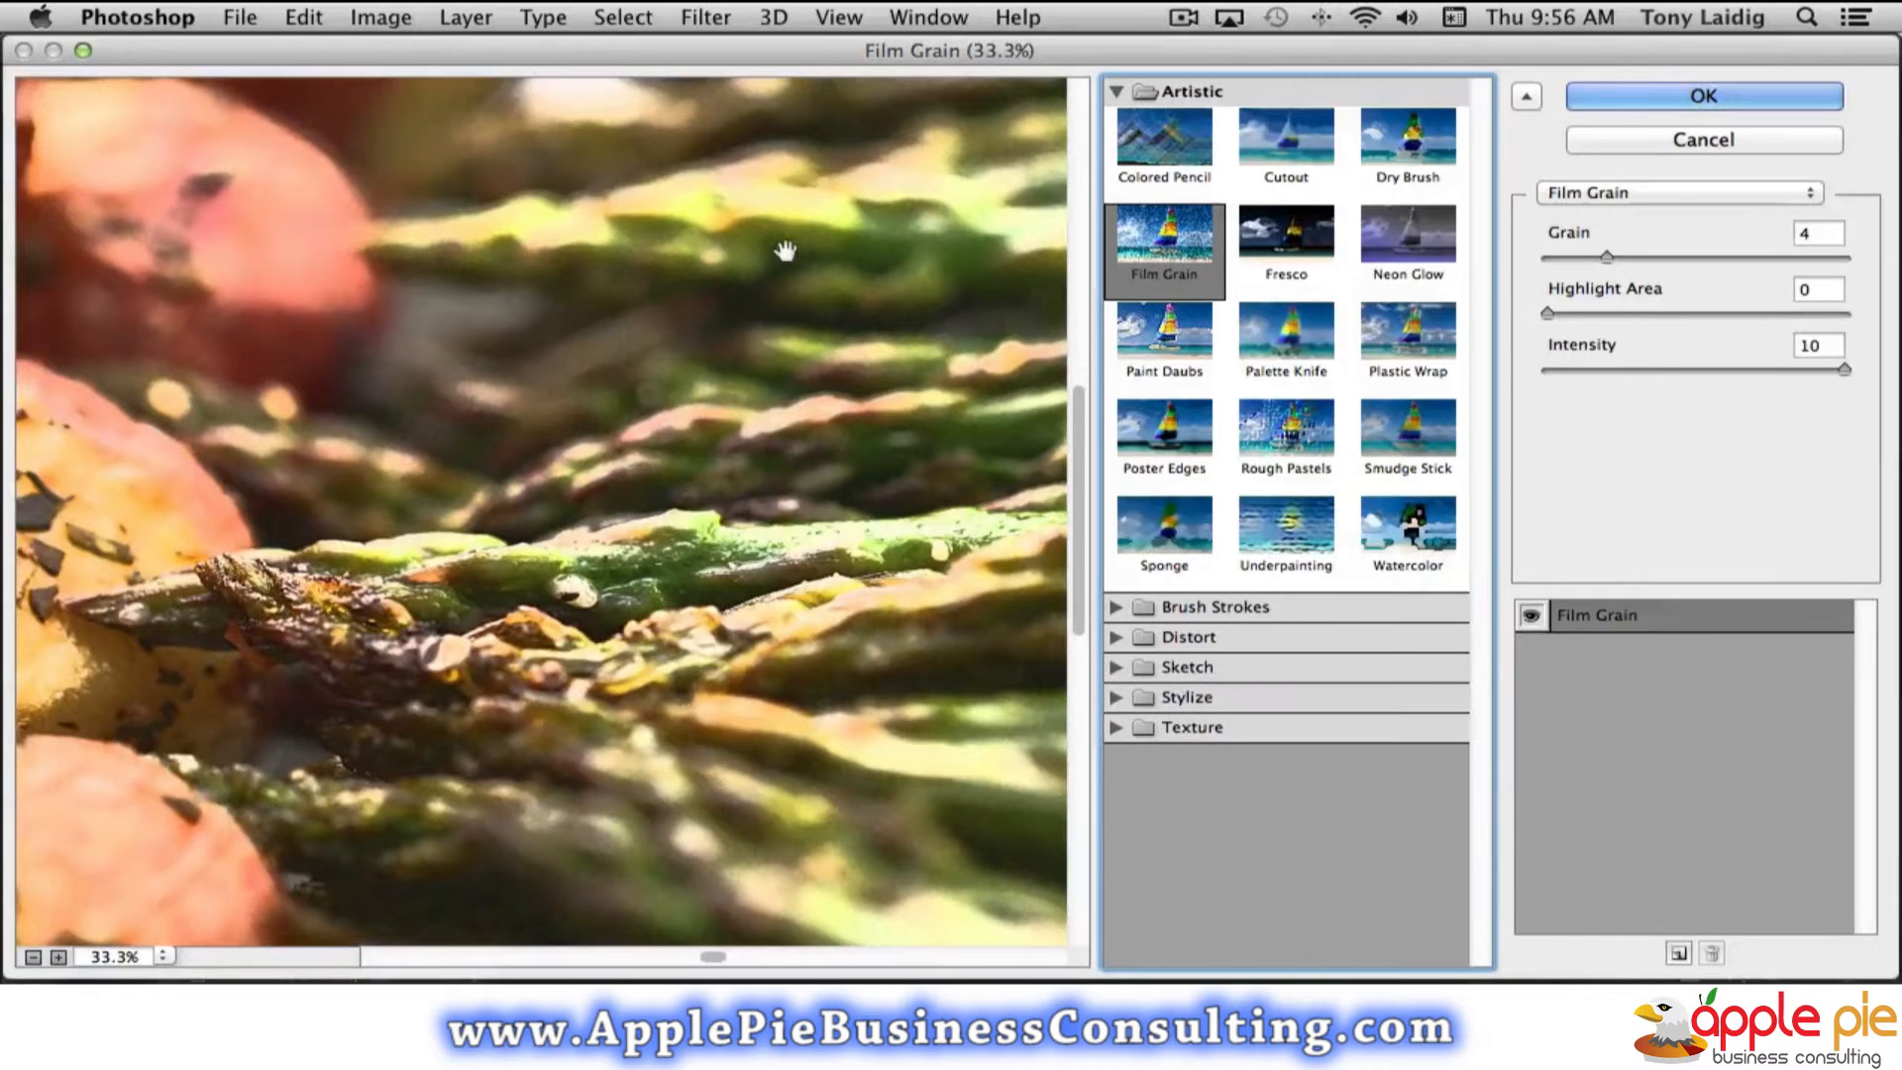
Compare the Fresco, Palette Knife, Rough Pastels and Underpainting effects on the photo
click(1315, 242)
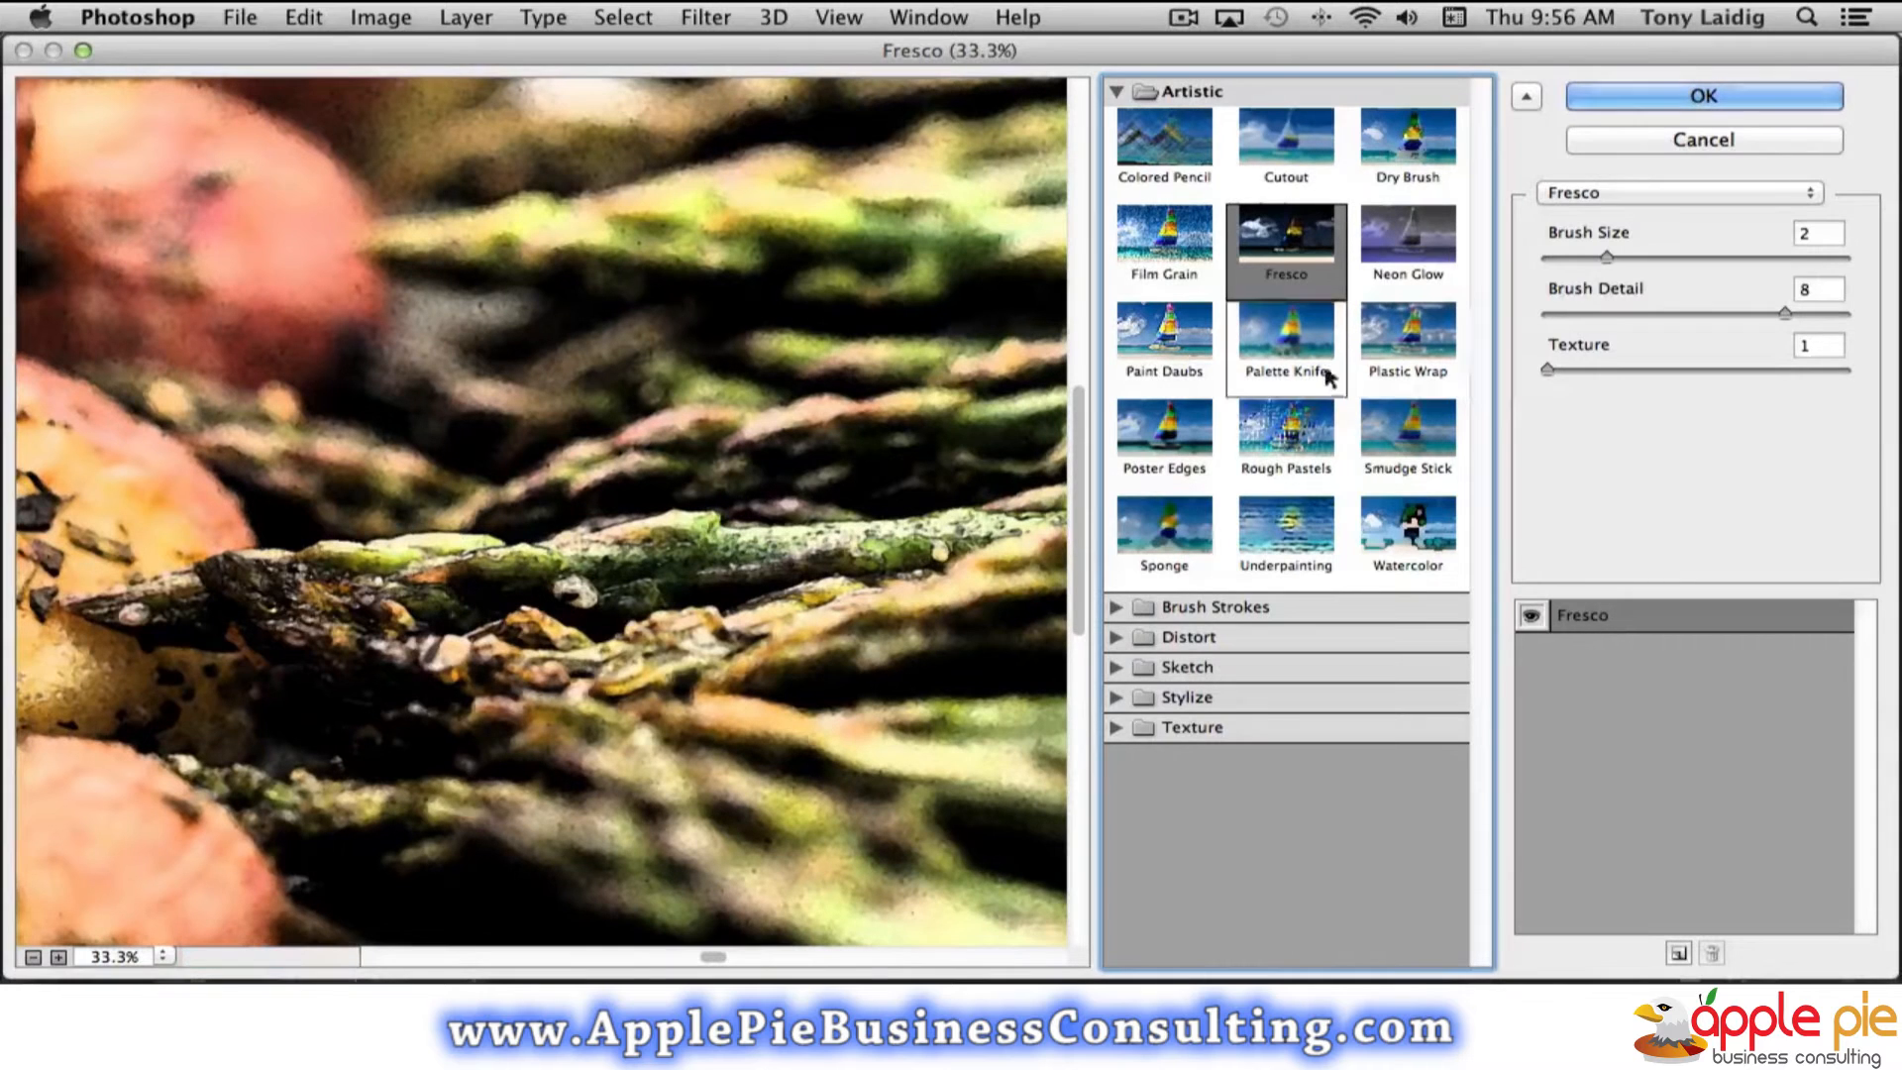
click(1286, 337)
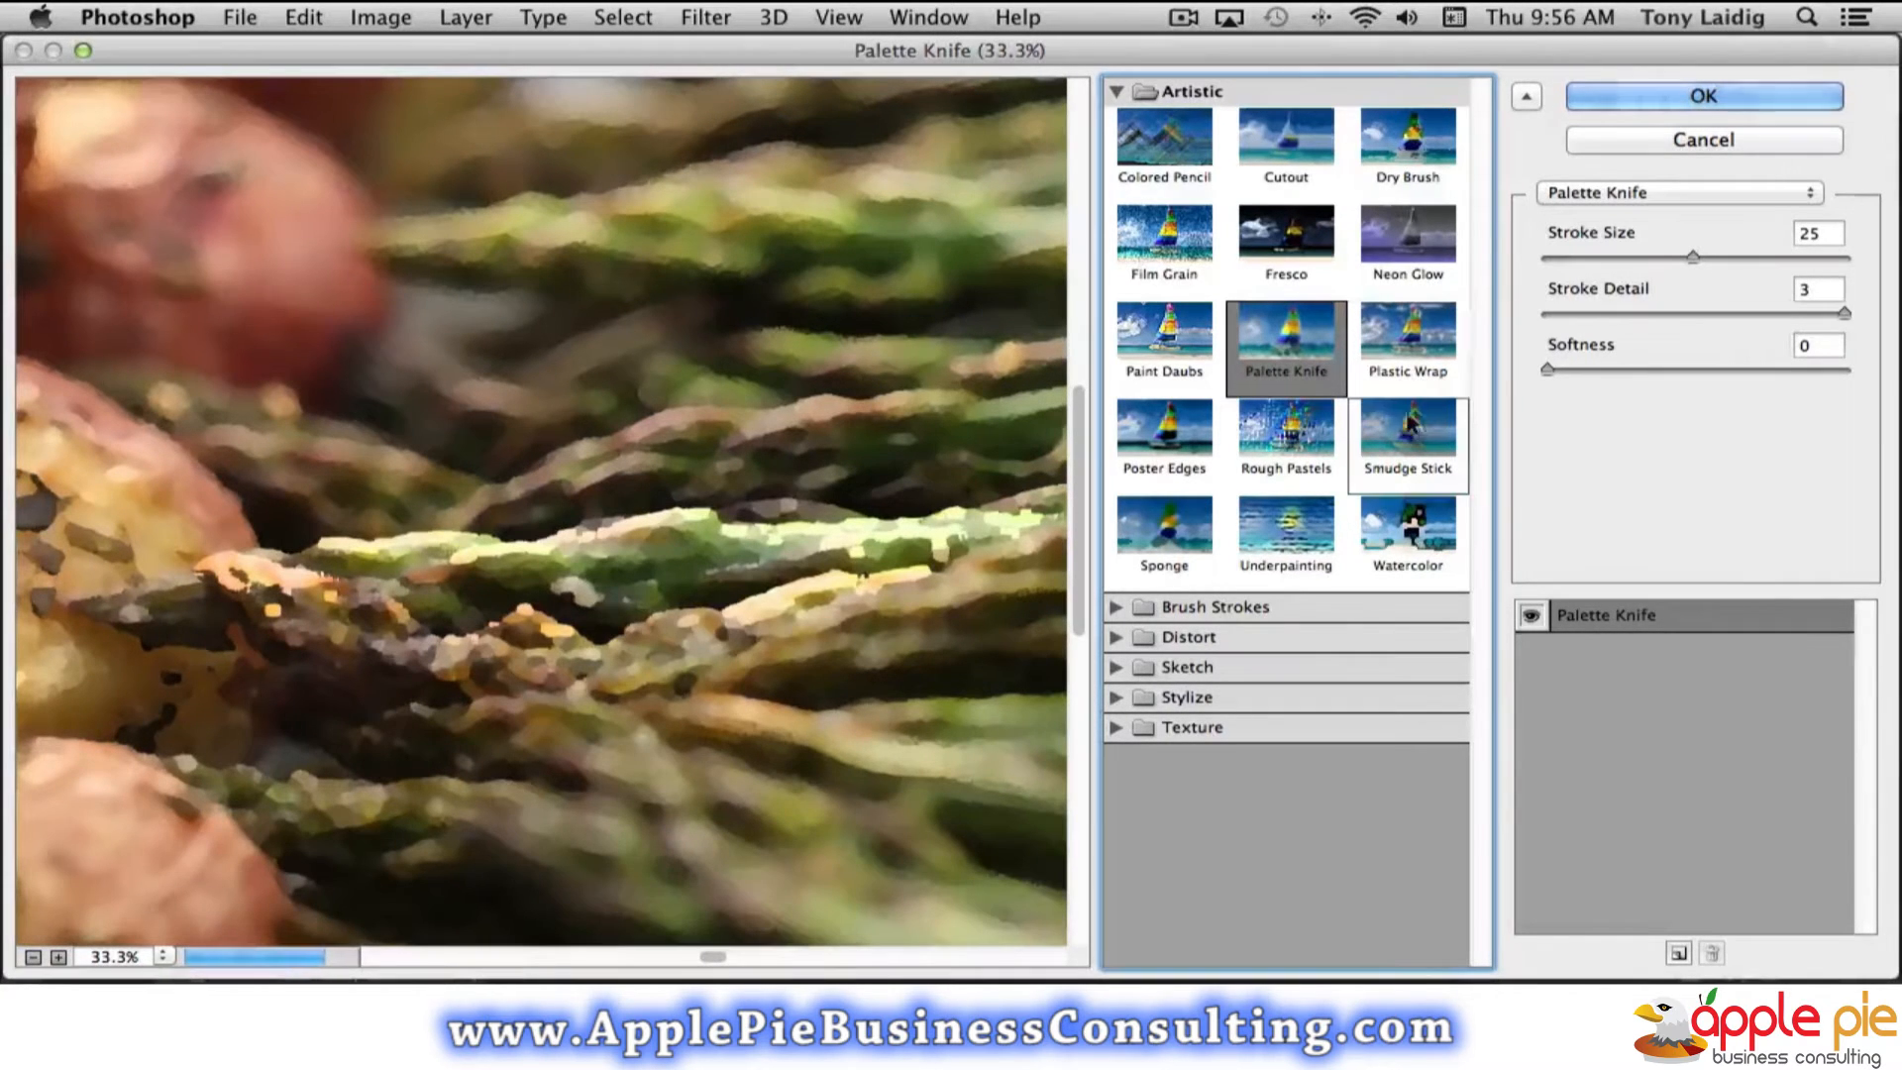
click(1288, 441)
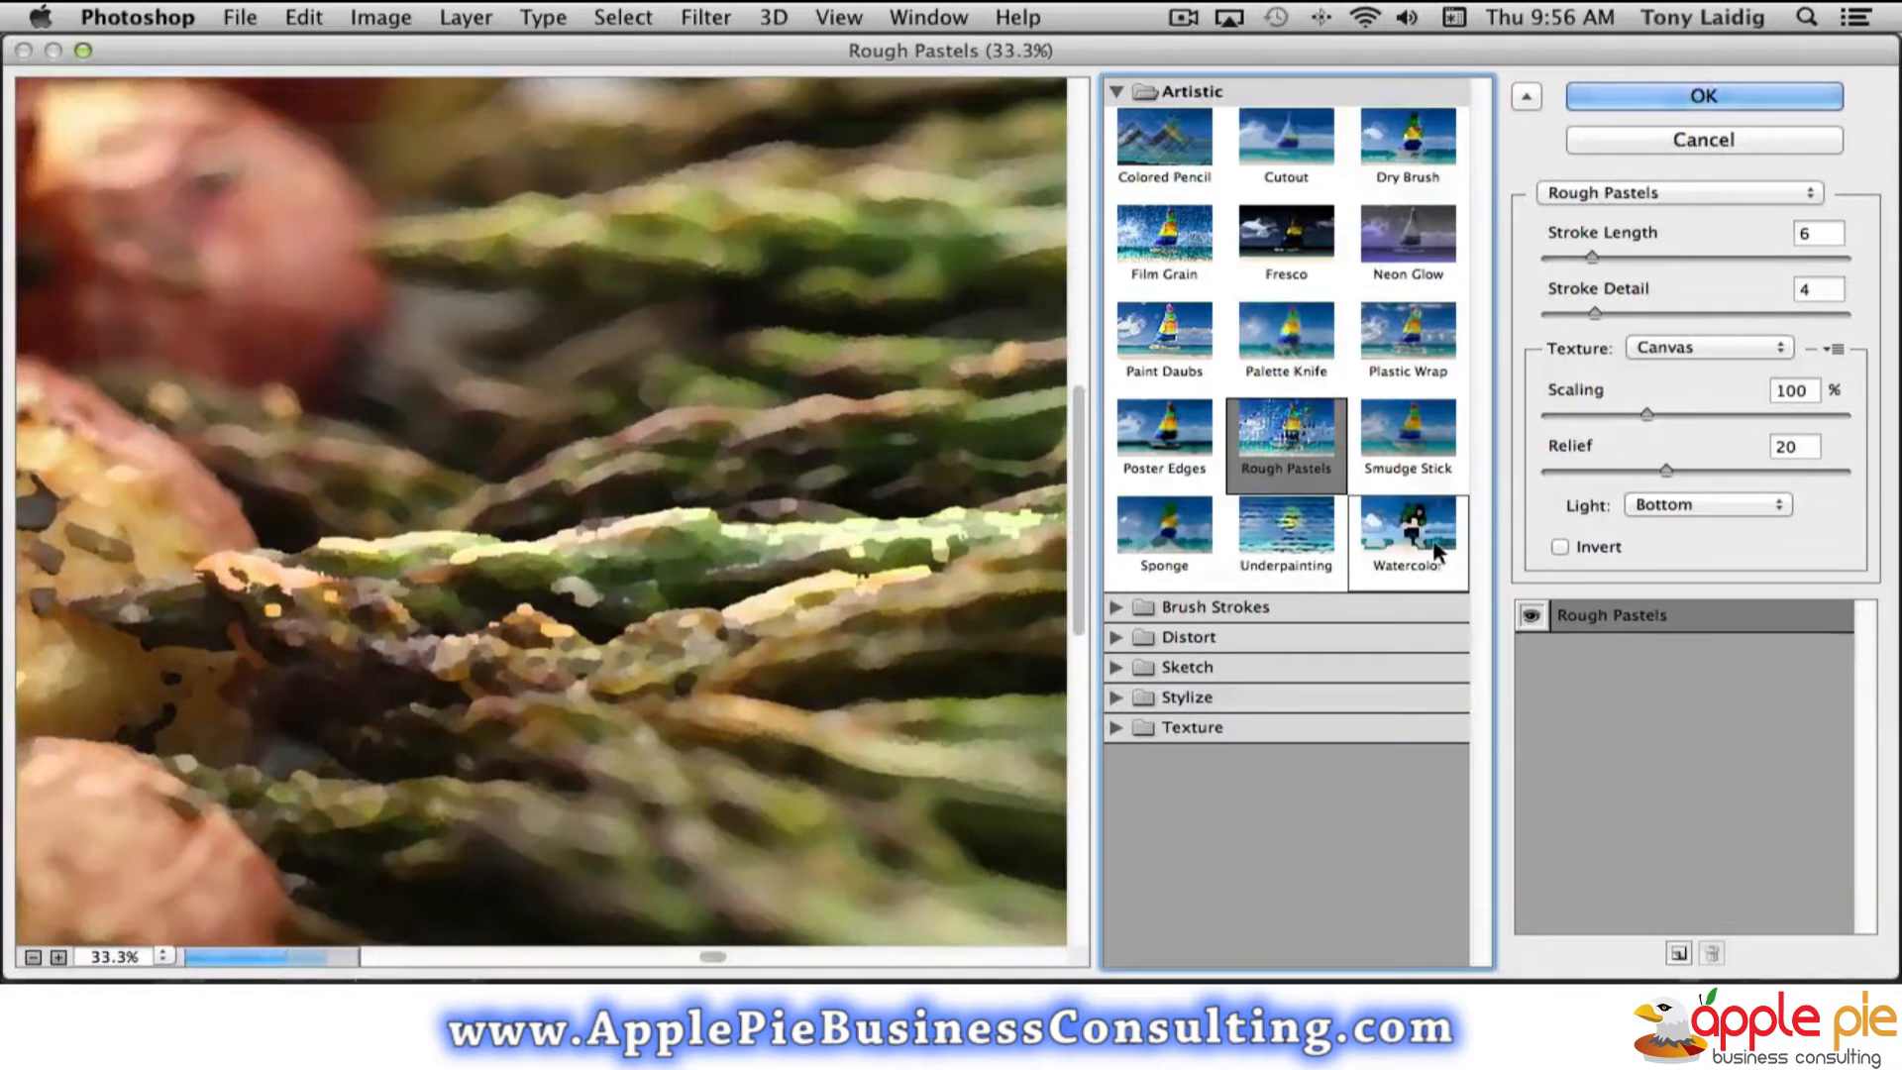
click(1302, 545)
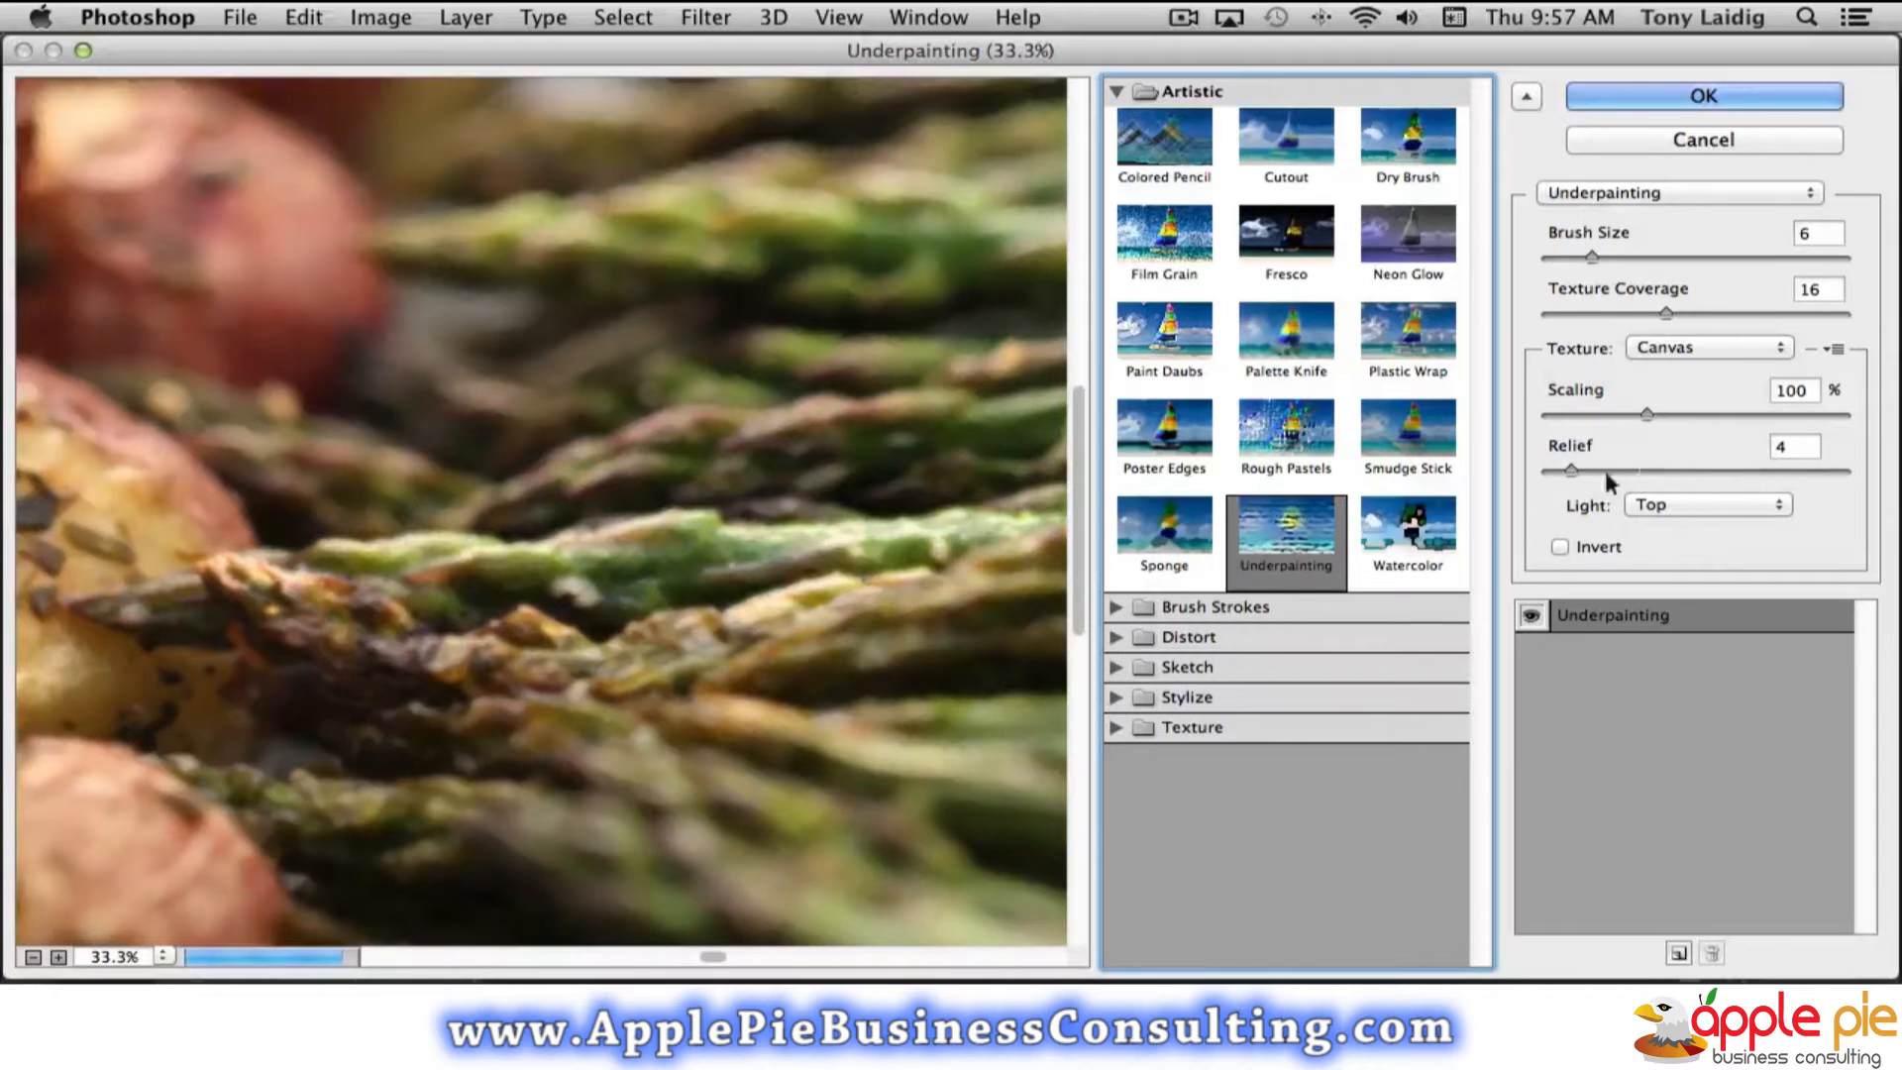
Preview the Brush Strokes effects Sprayed Strokes, Ink Outlines and Accented Edges on the photo
click(1116, 607)
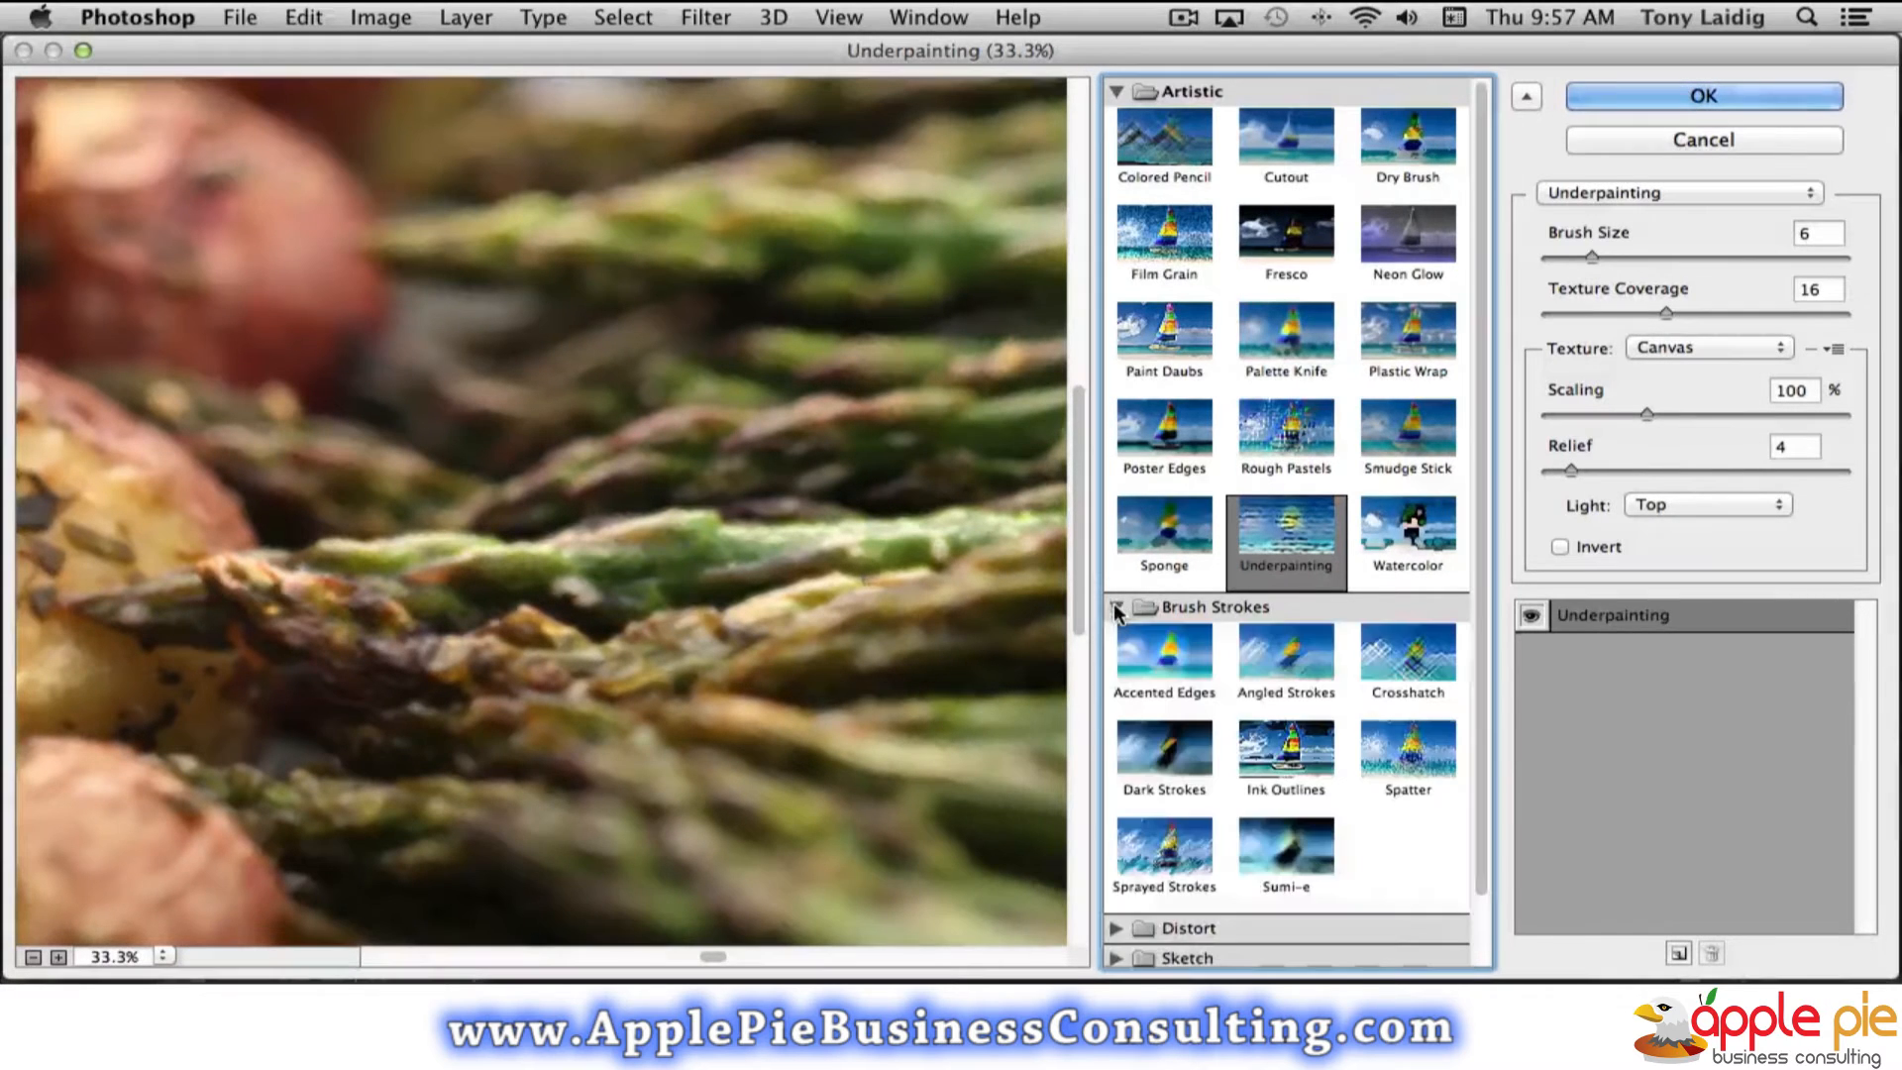
scroll(1298, 674, down, 2)
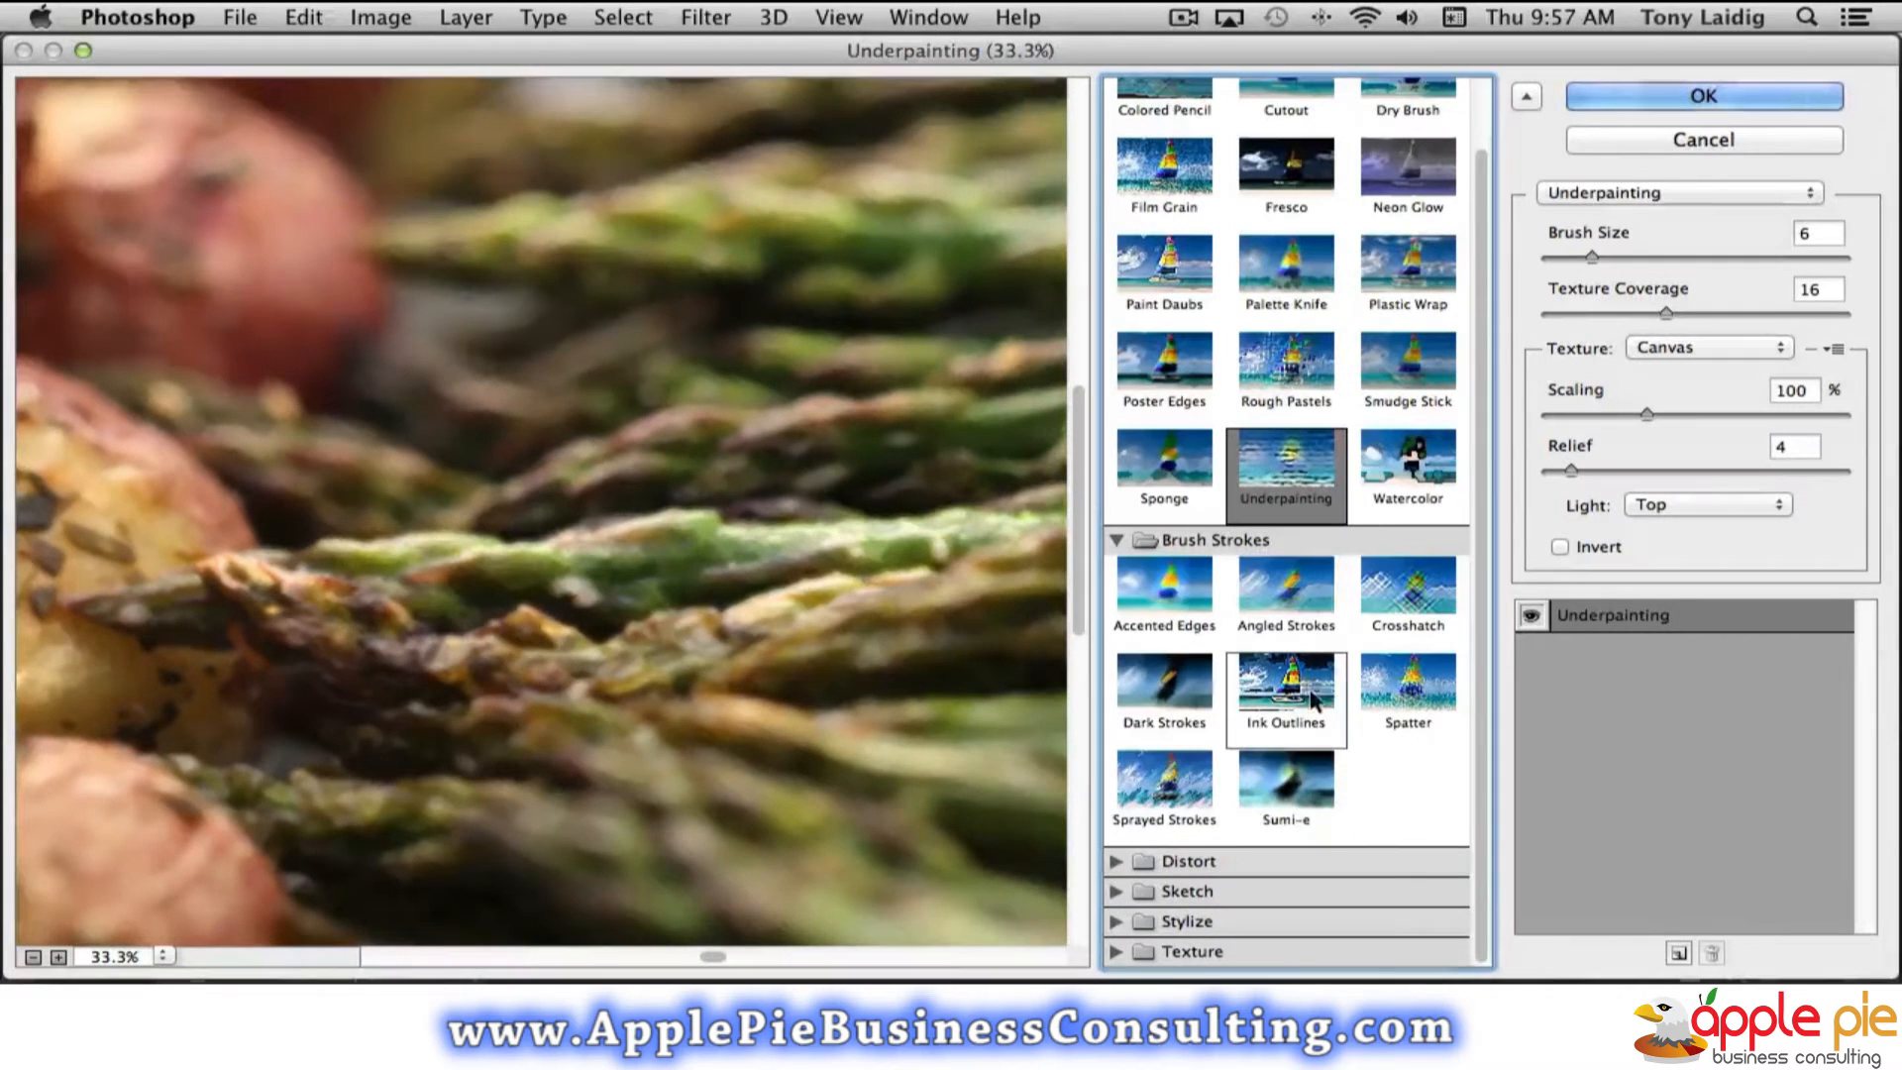
click(1176, 787)
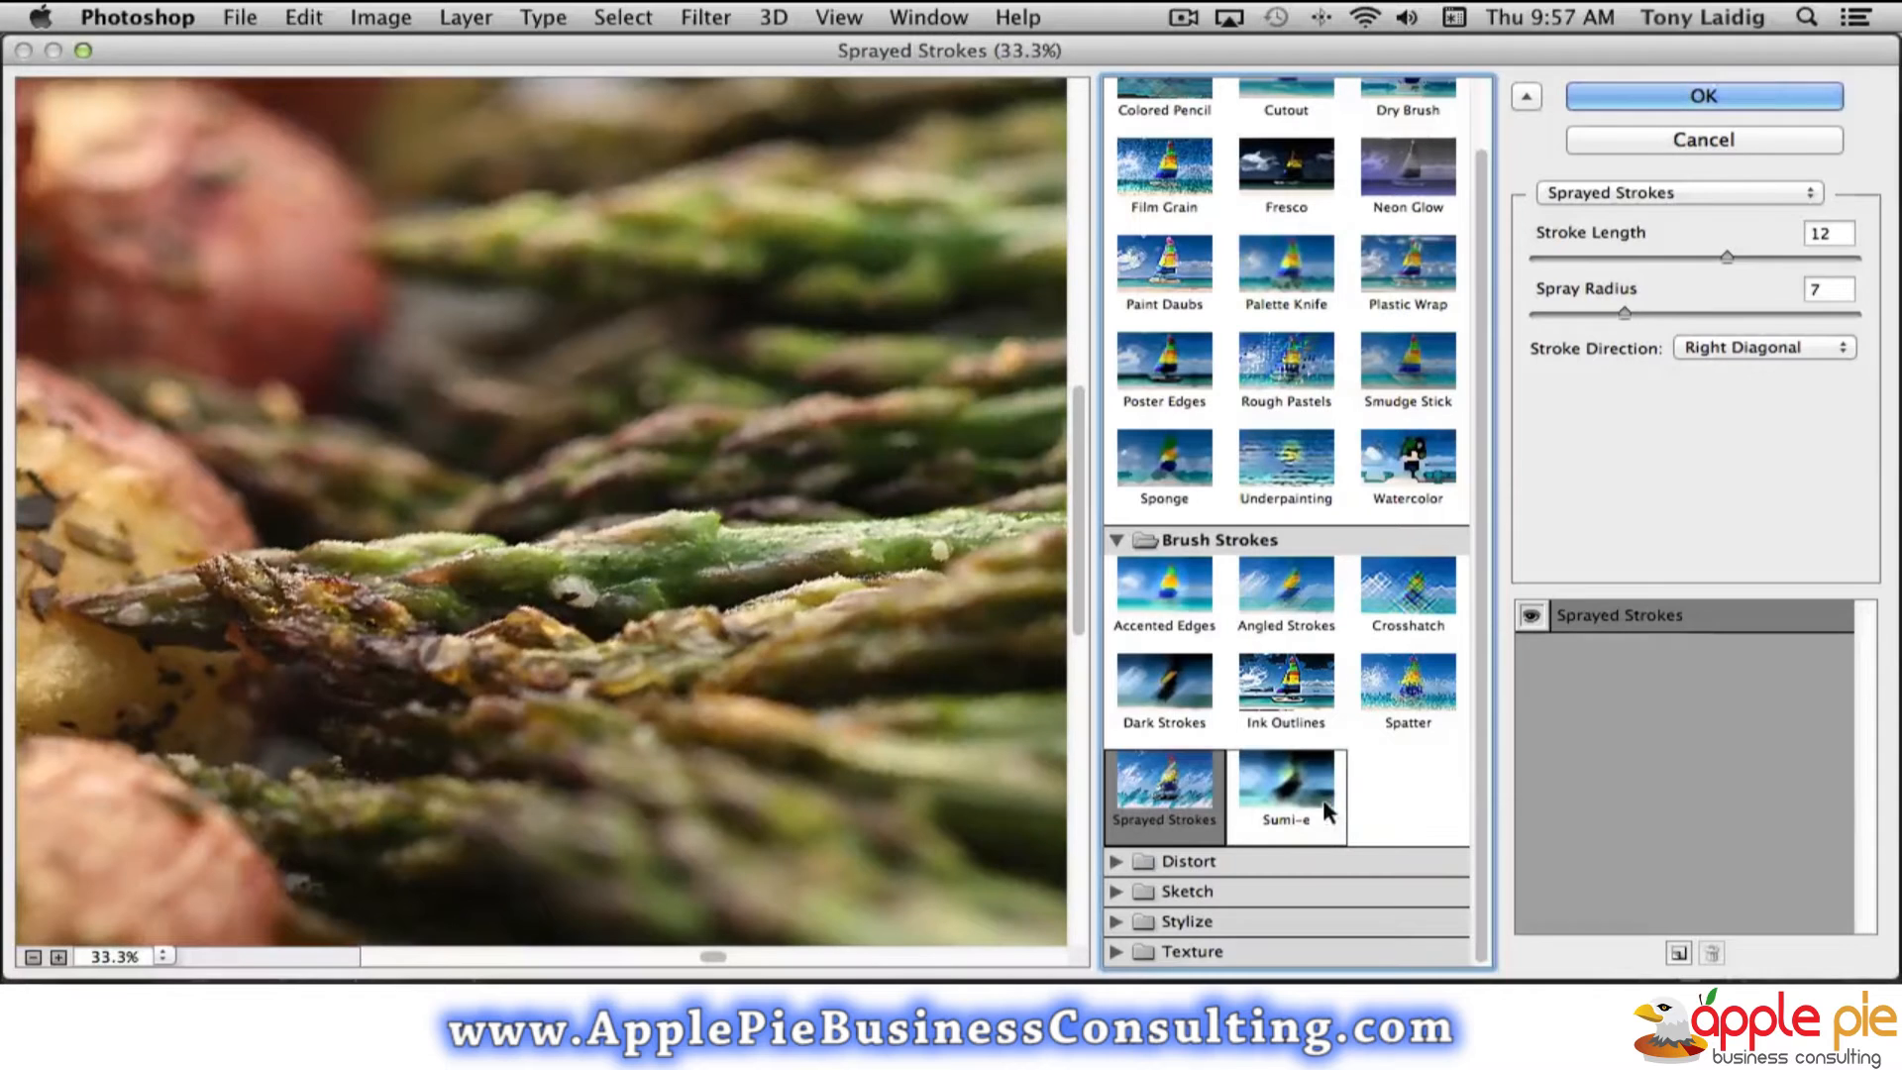
click(1320, 691)
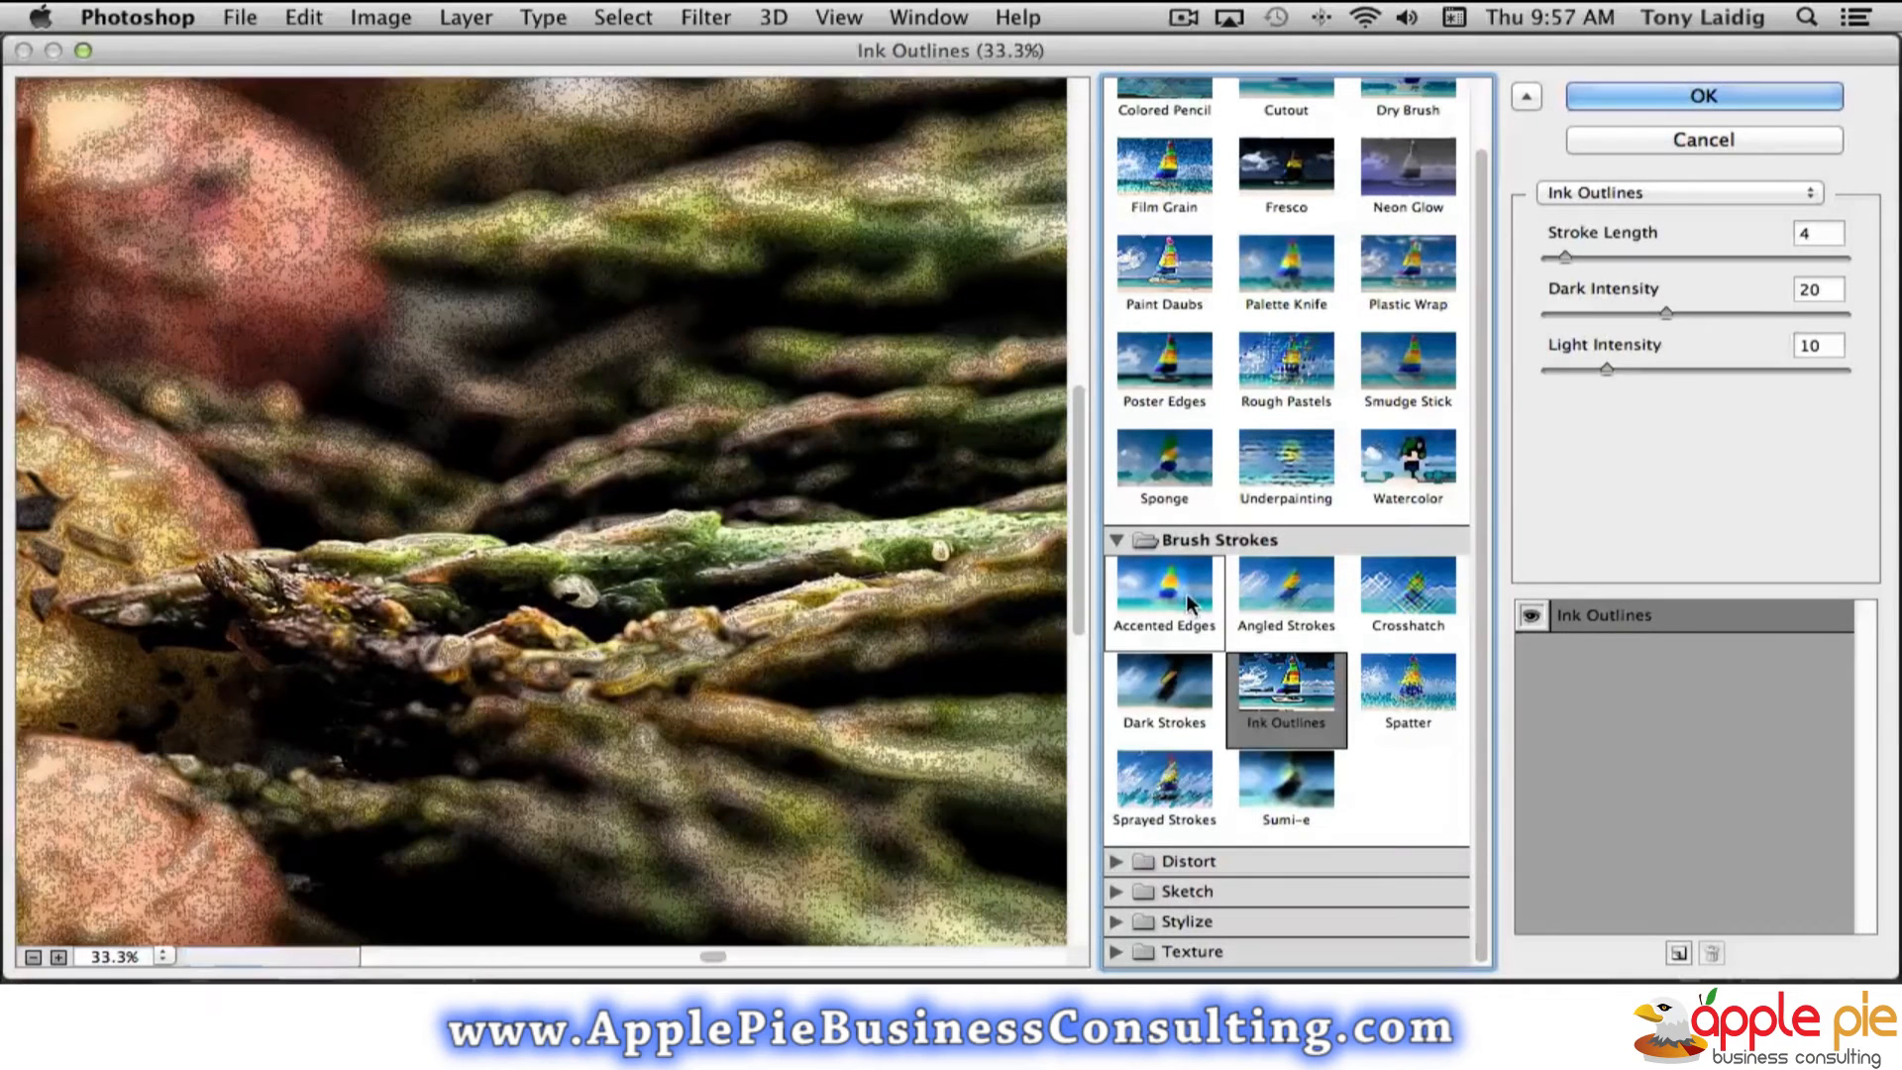
click(1204, 610)
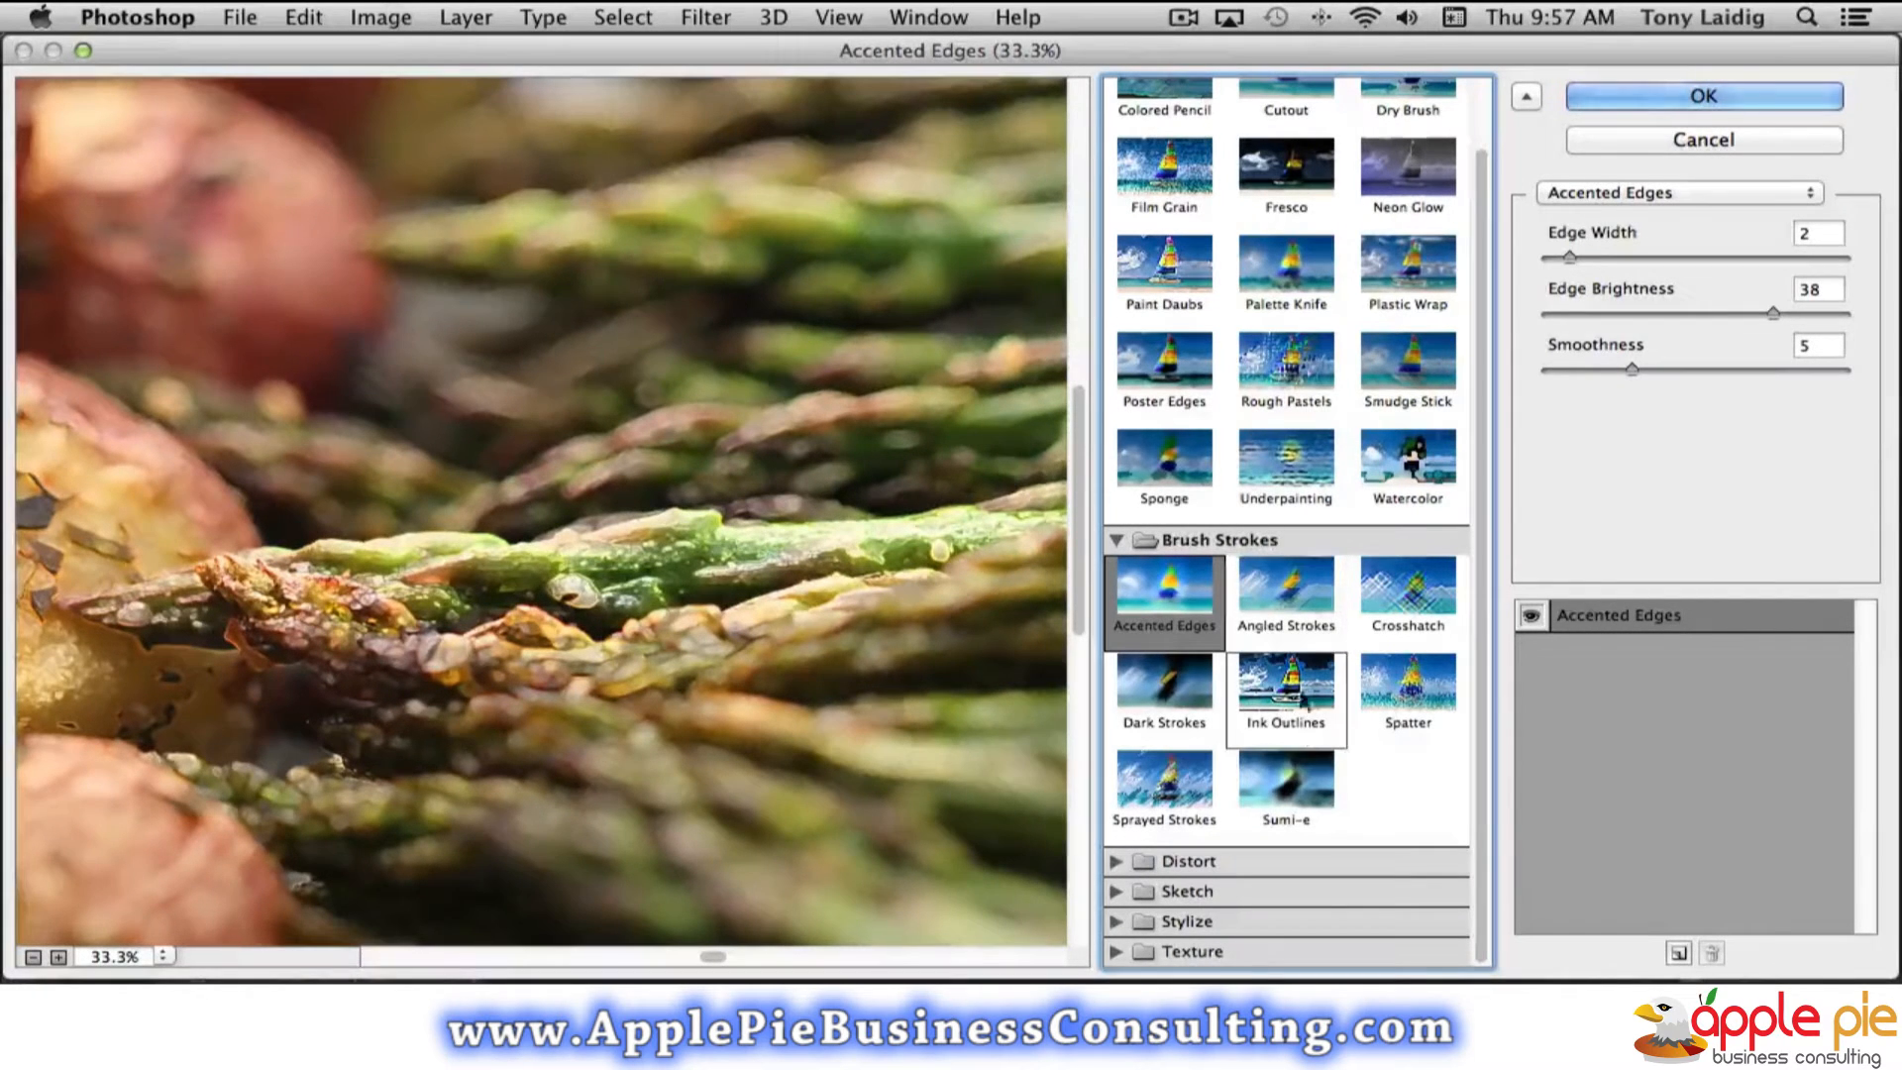
Preview the Distort effects Glass, with the Blocks texture at 116% scaling, and Diffuse Glow on the photo
click(1116, 862)
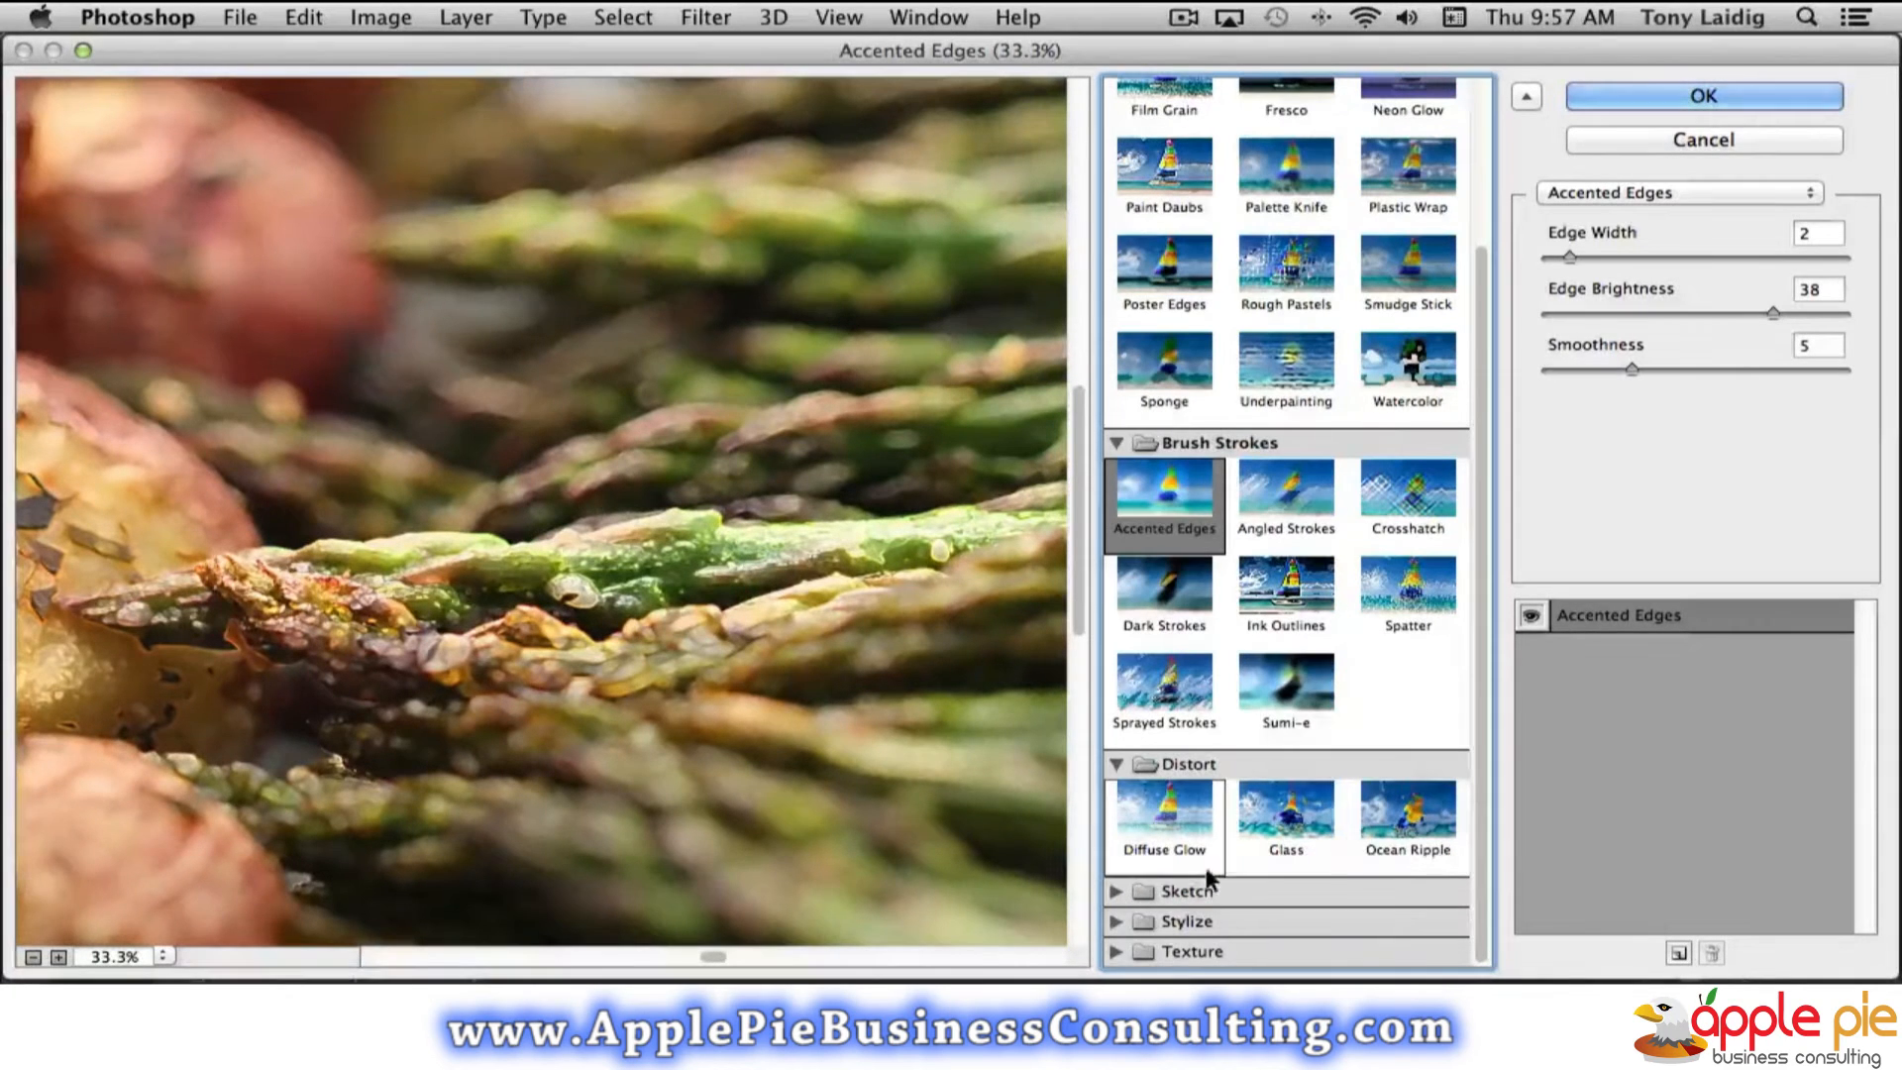
click(1293, 822)
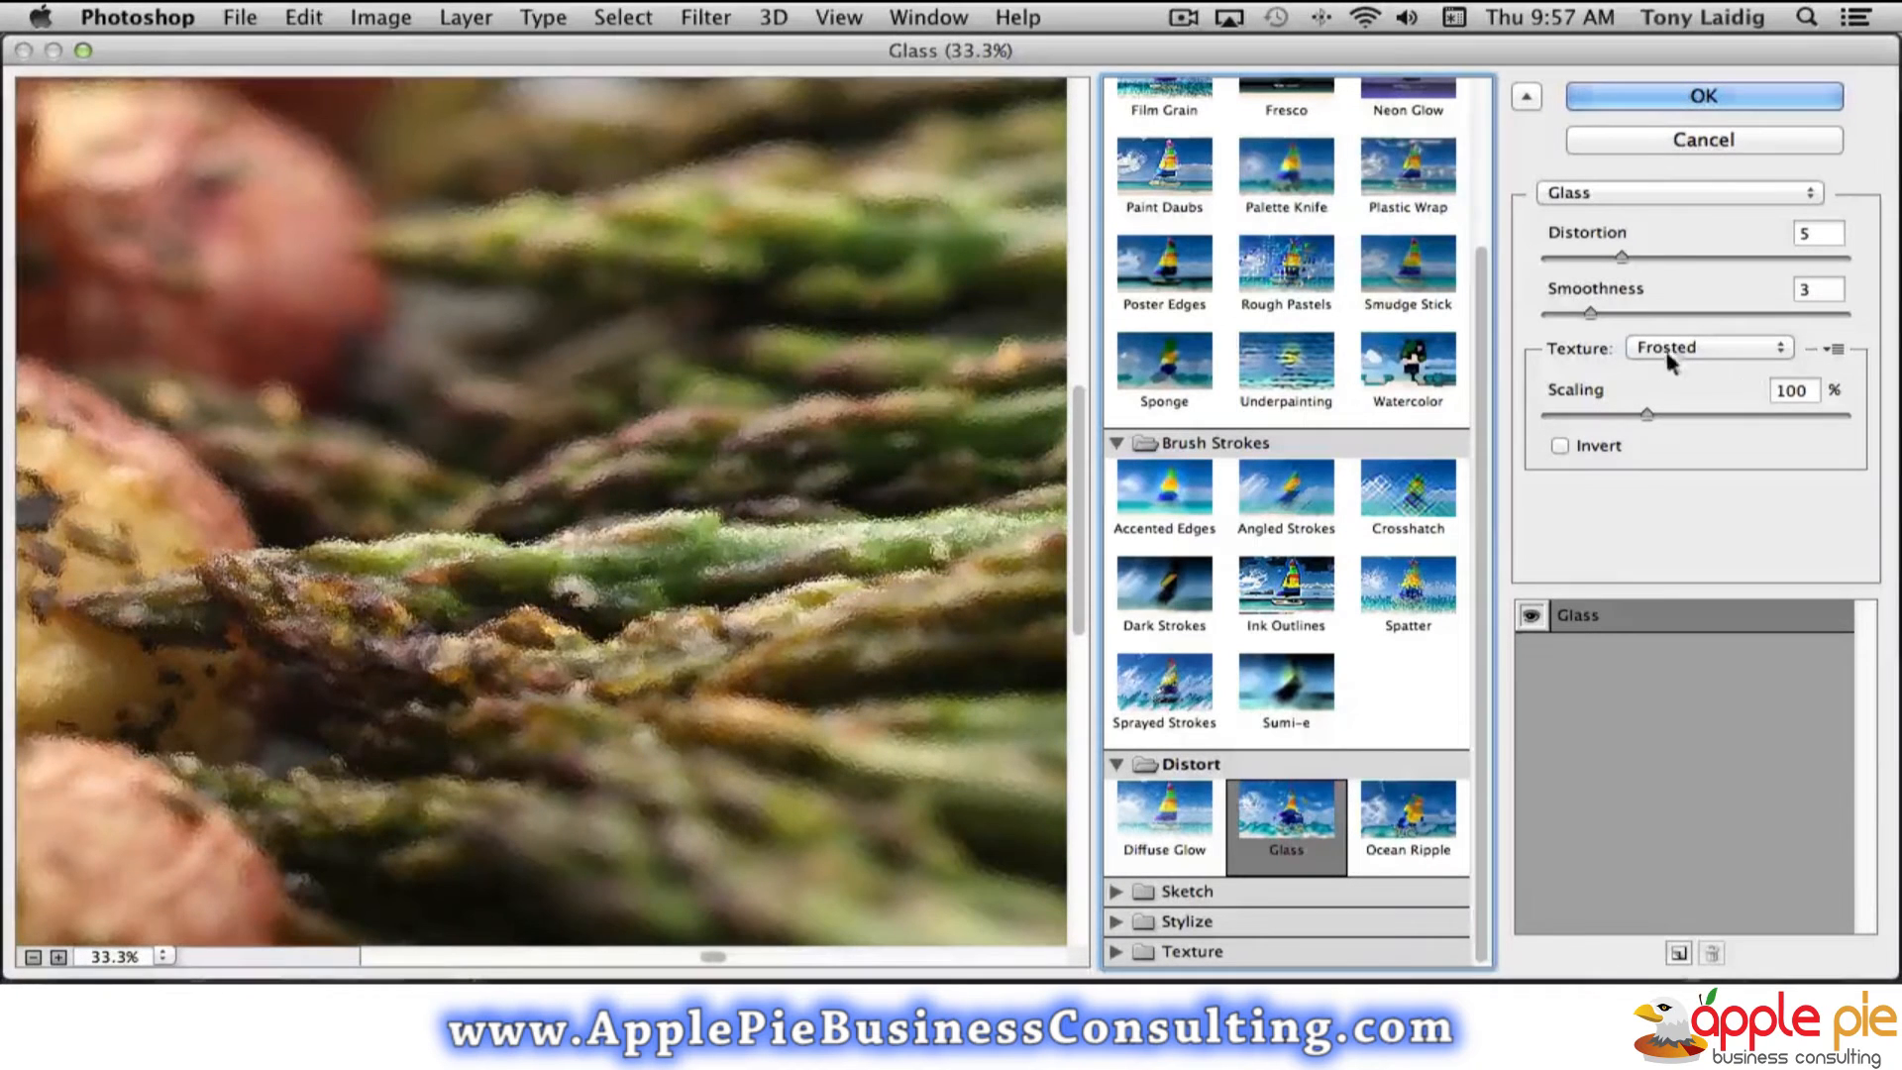
click(1691, 345)
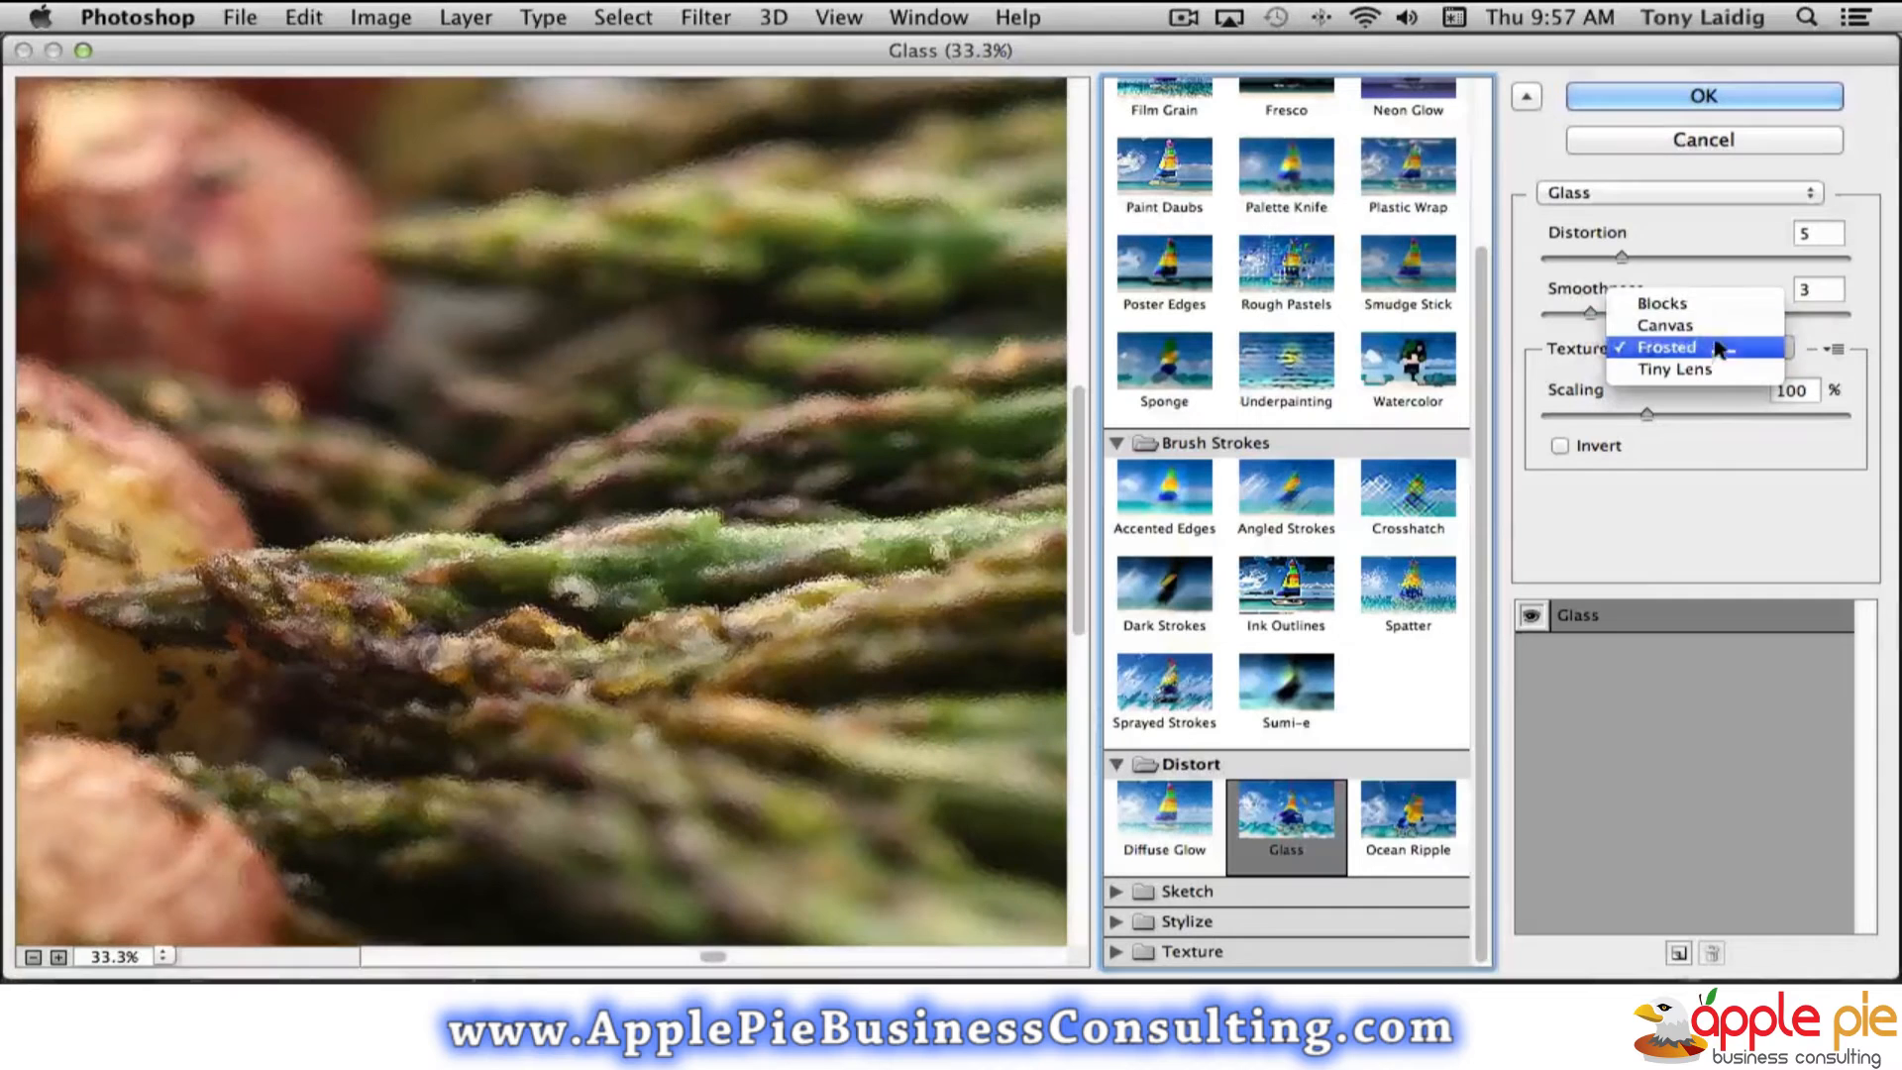
click(1693, 311)
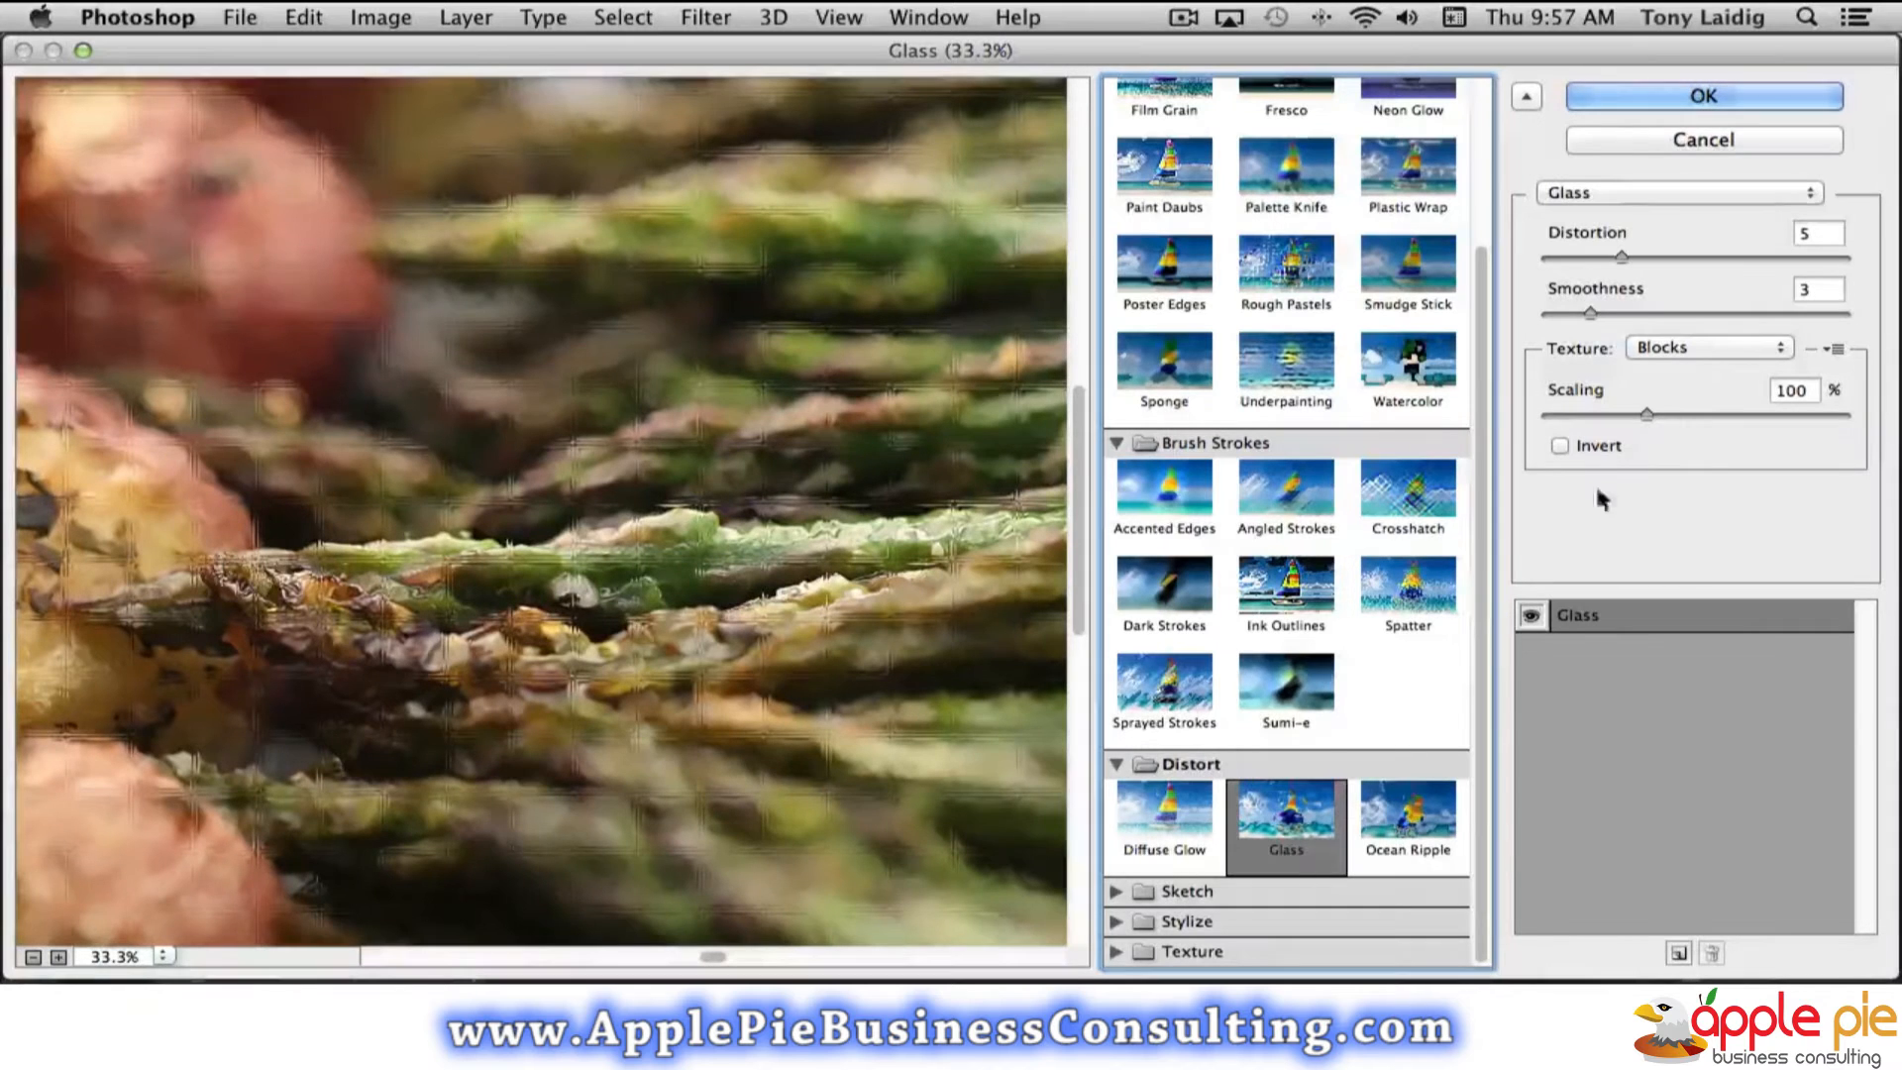
drag(1647, 414, 1678, 413)
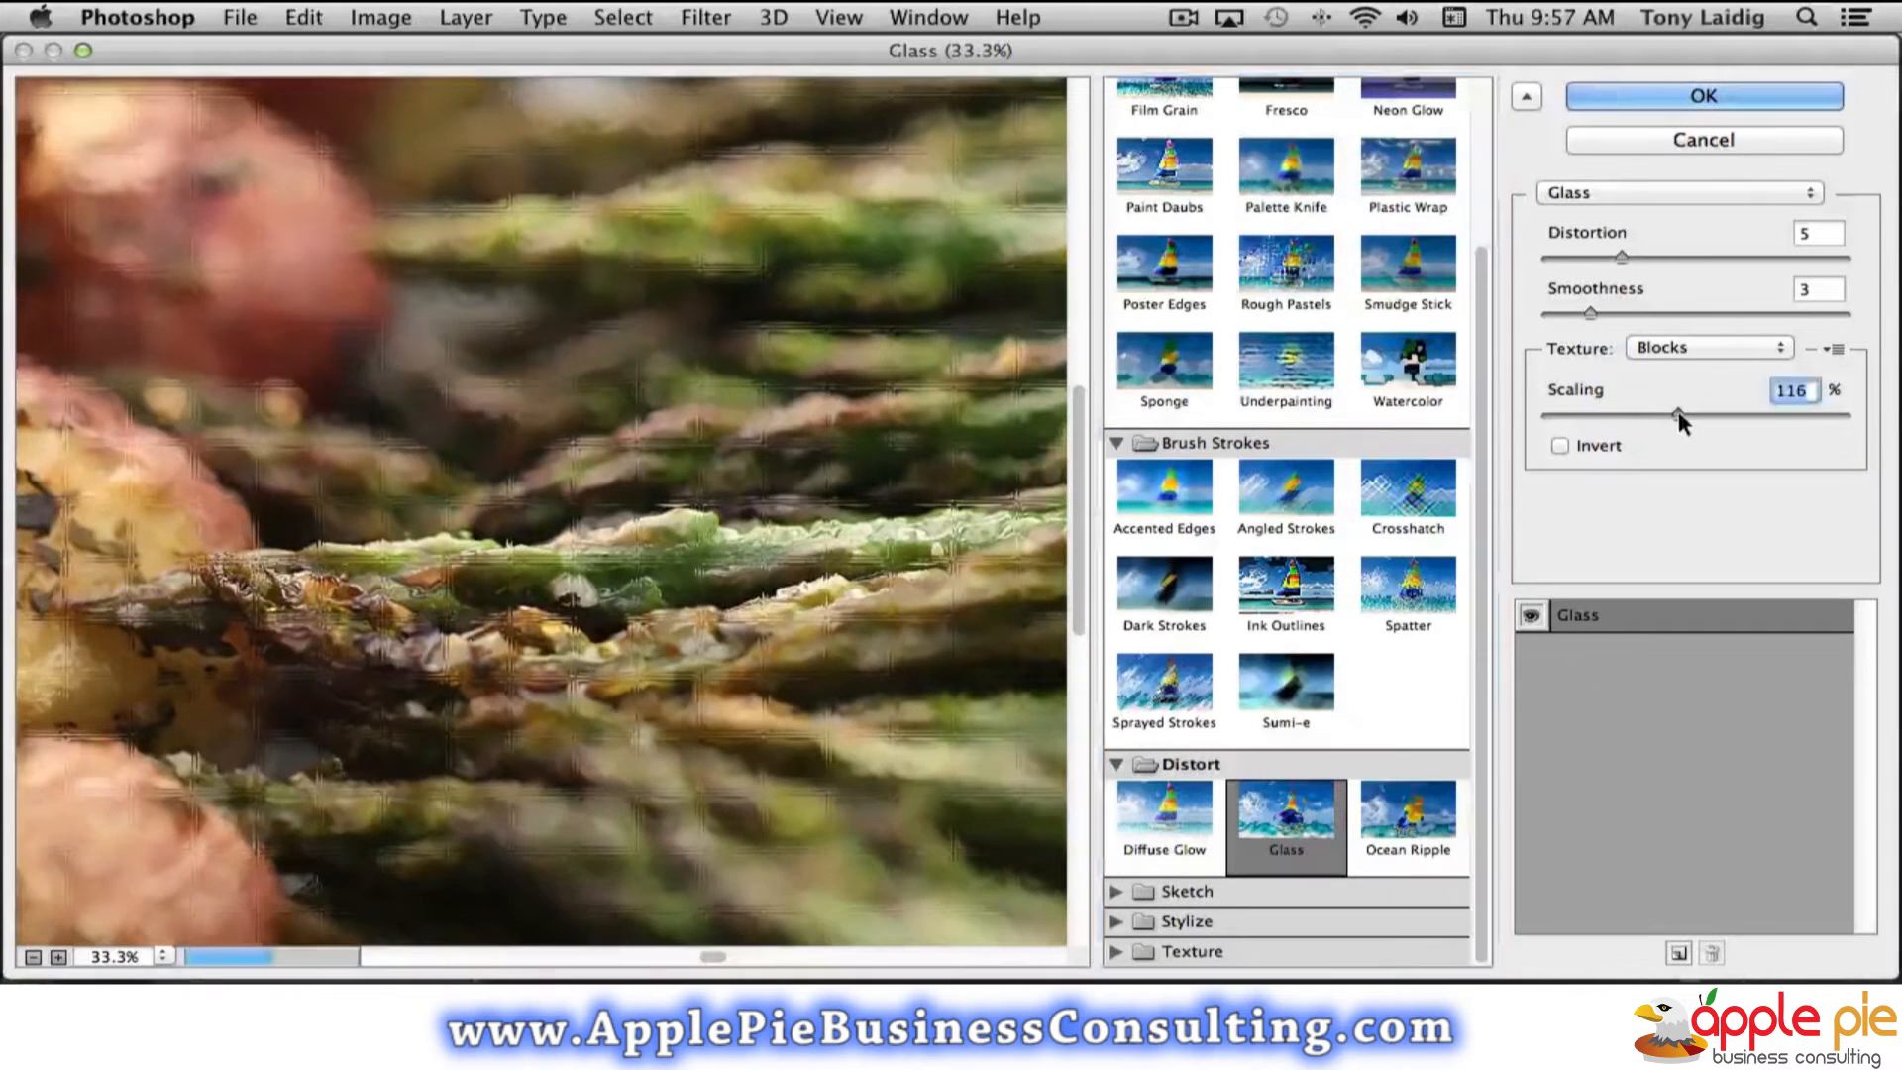
click(1150, 820)
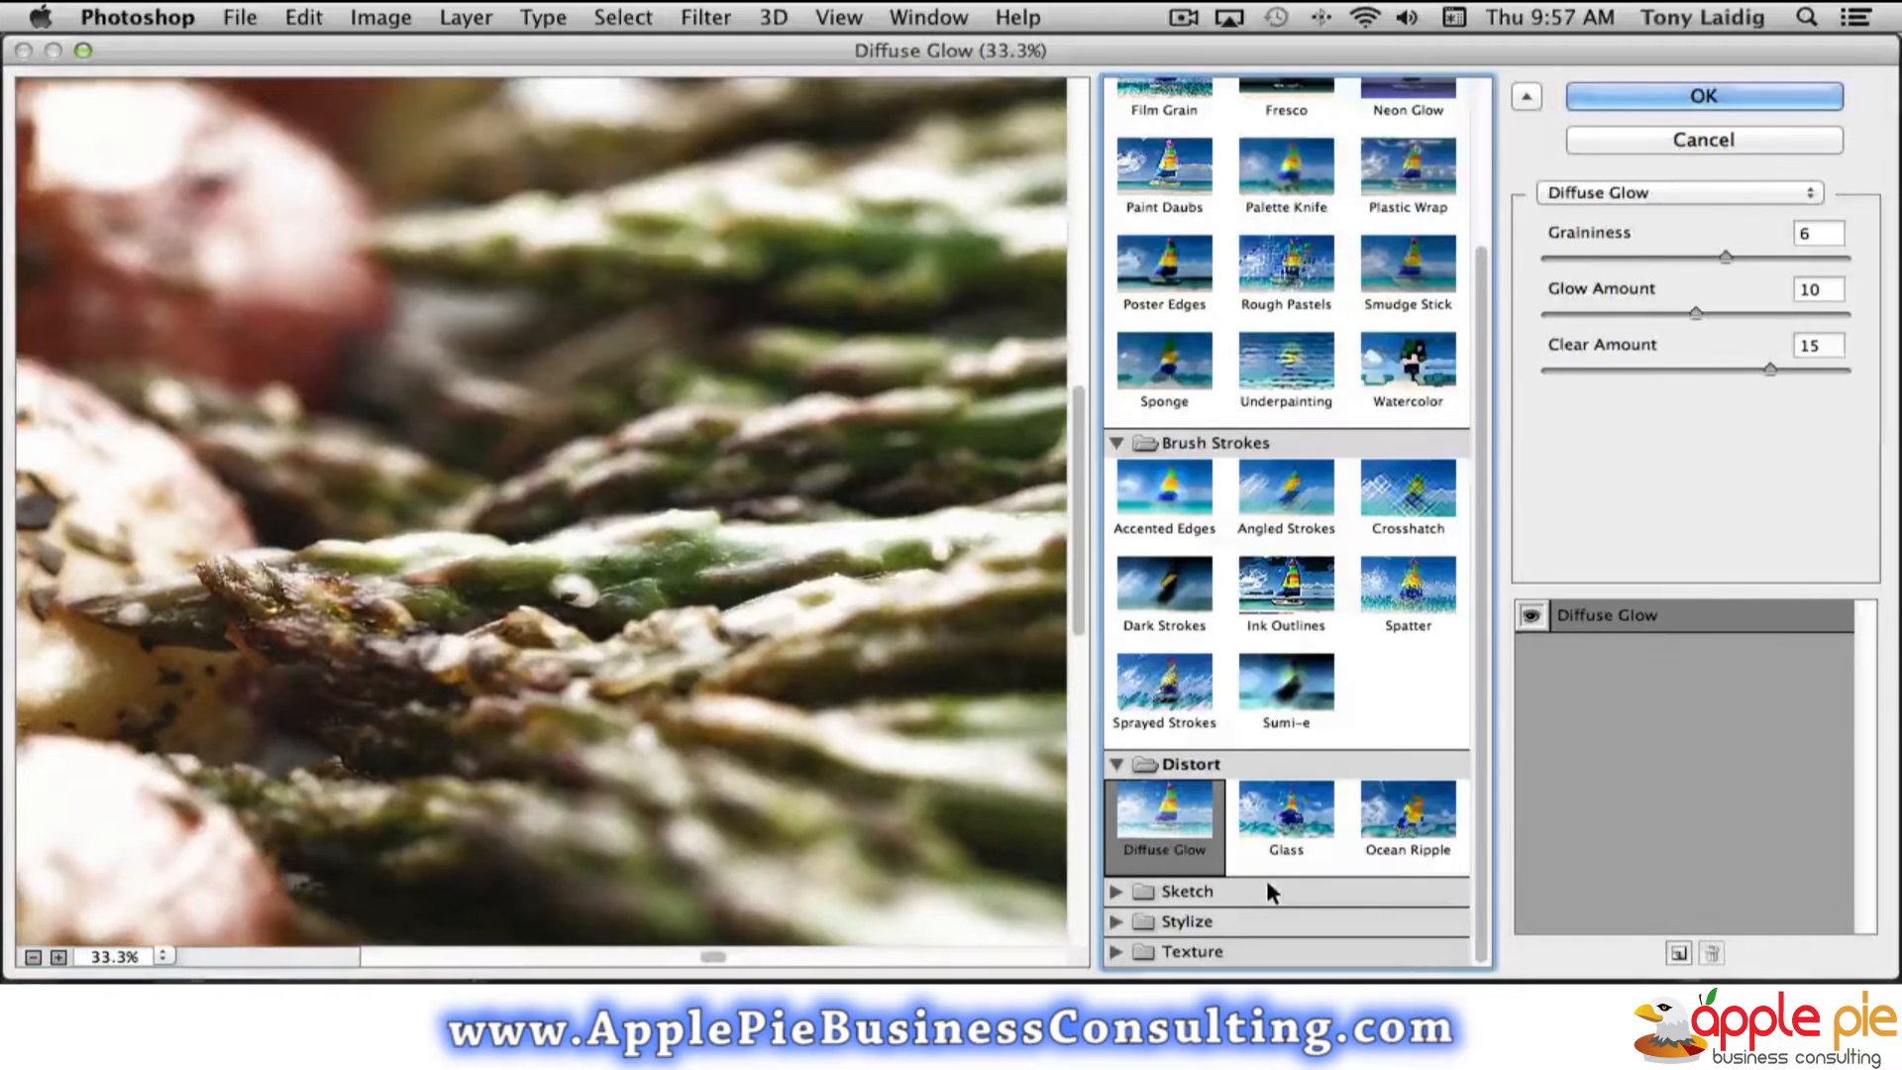
Compare the Sketch effects Conté Crayon, Reticulation and Water Paper on the photo
click(1116, 892)
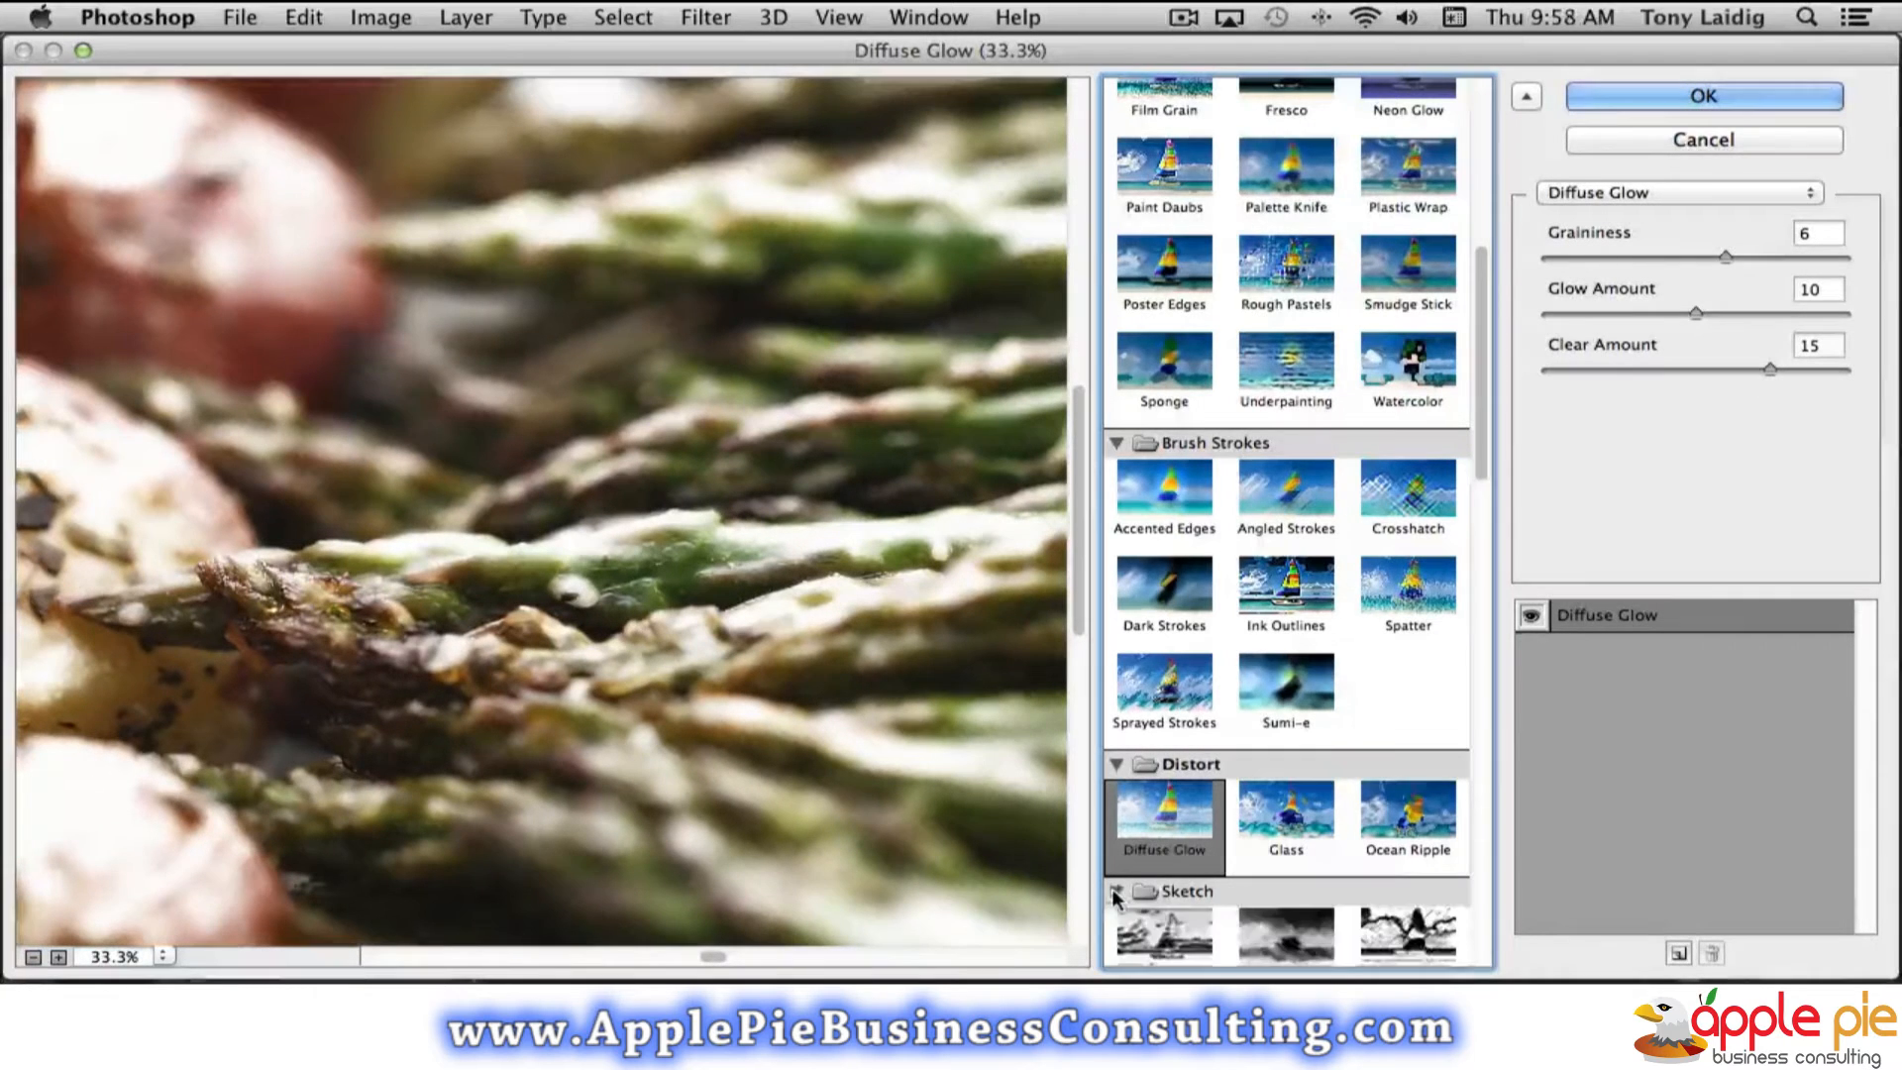
scroll(1255, 892, down, 5)
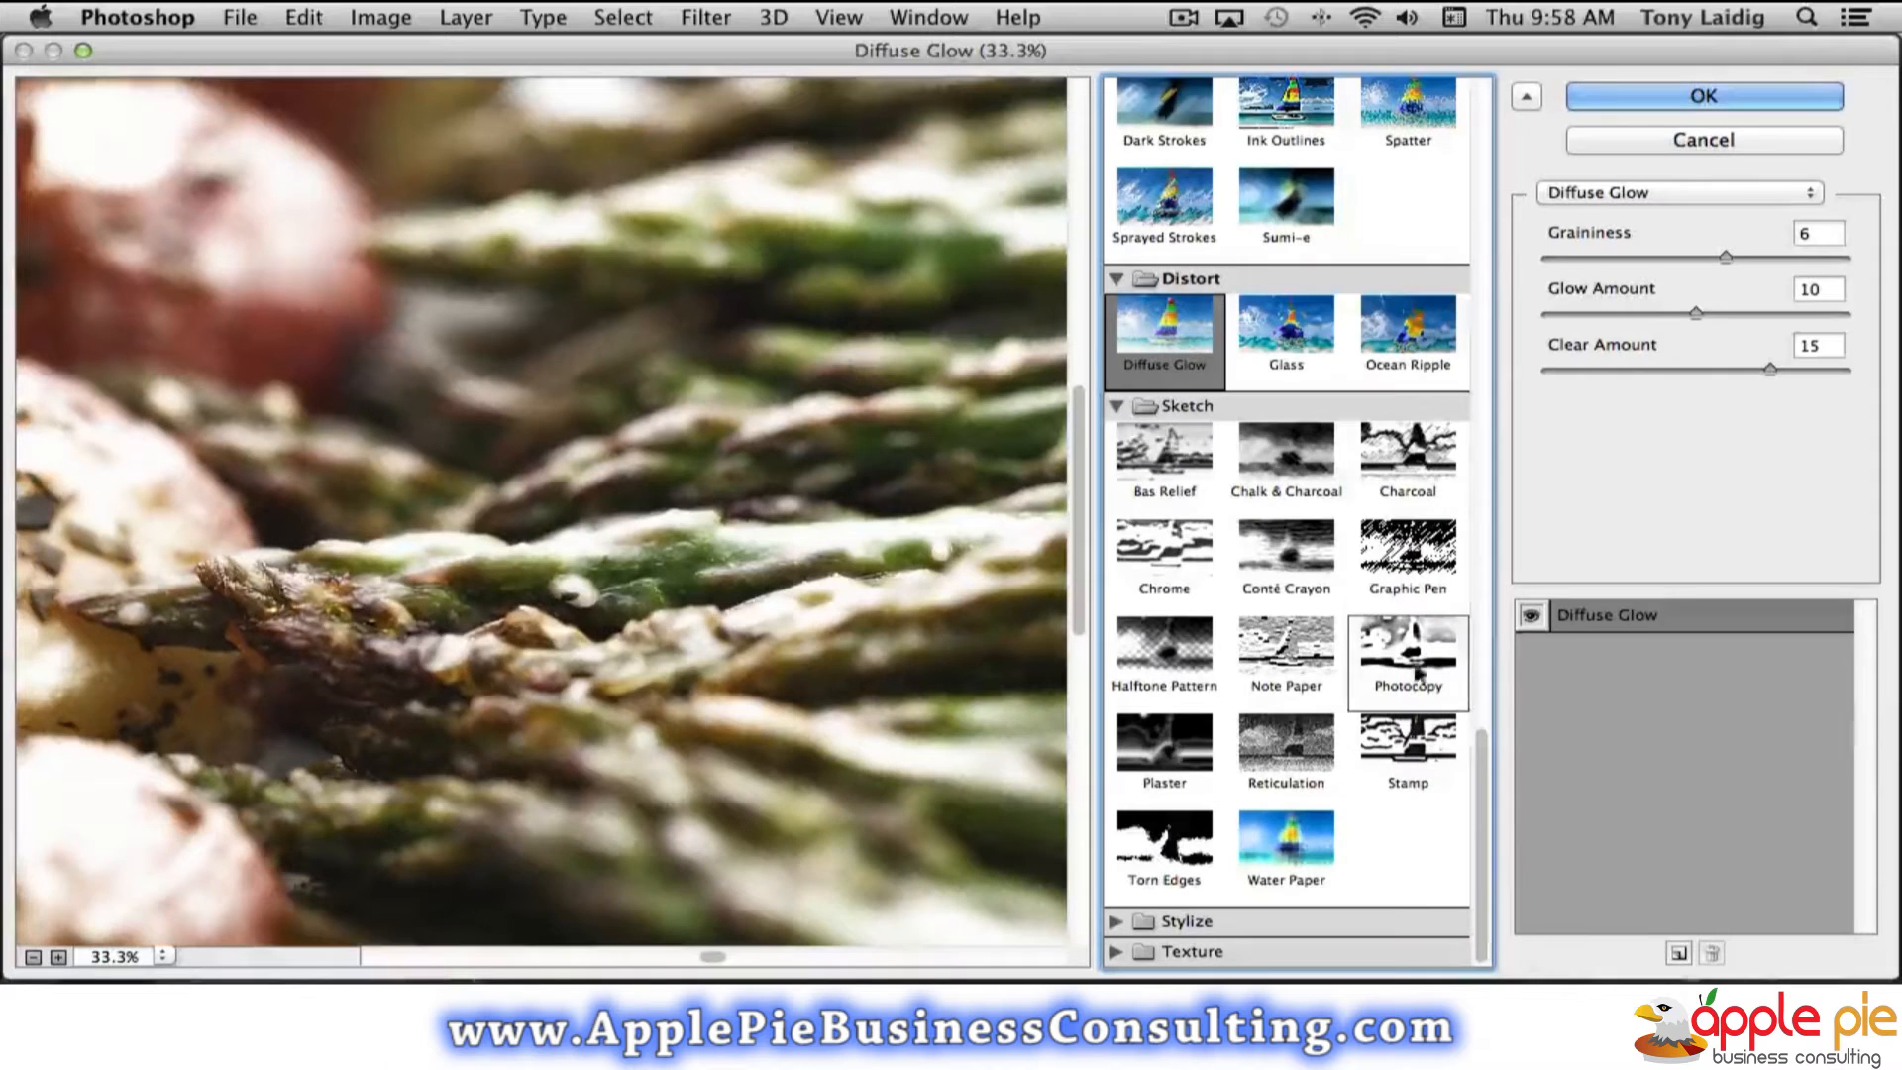
click(1304, 583)
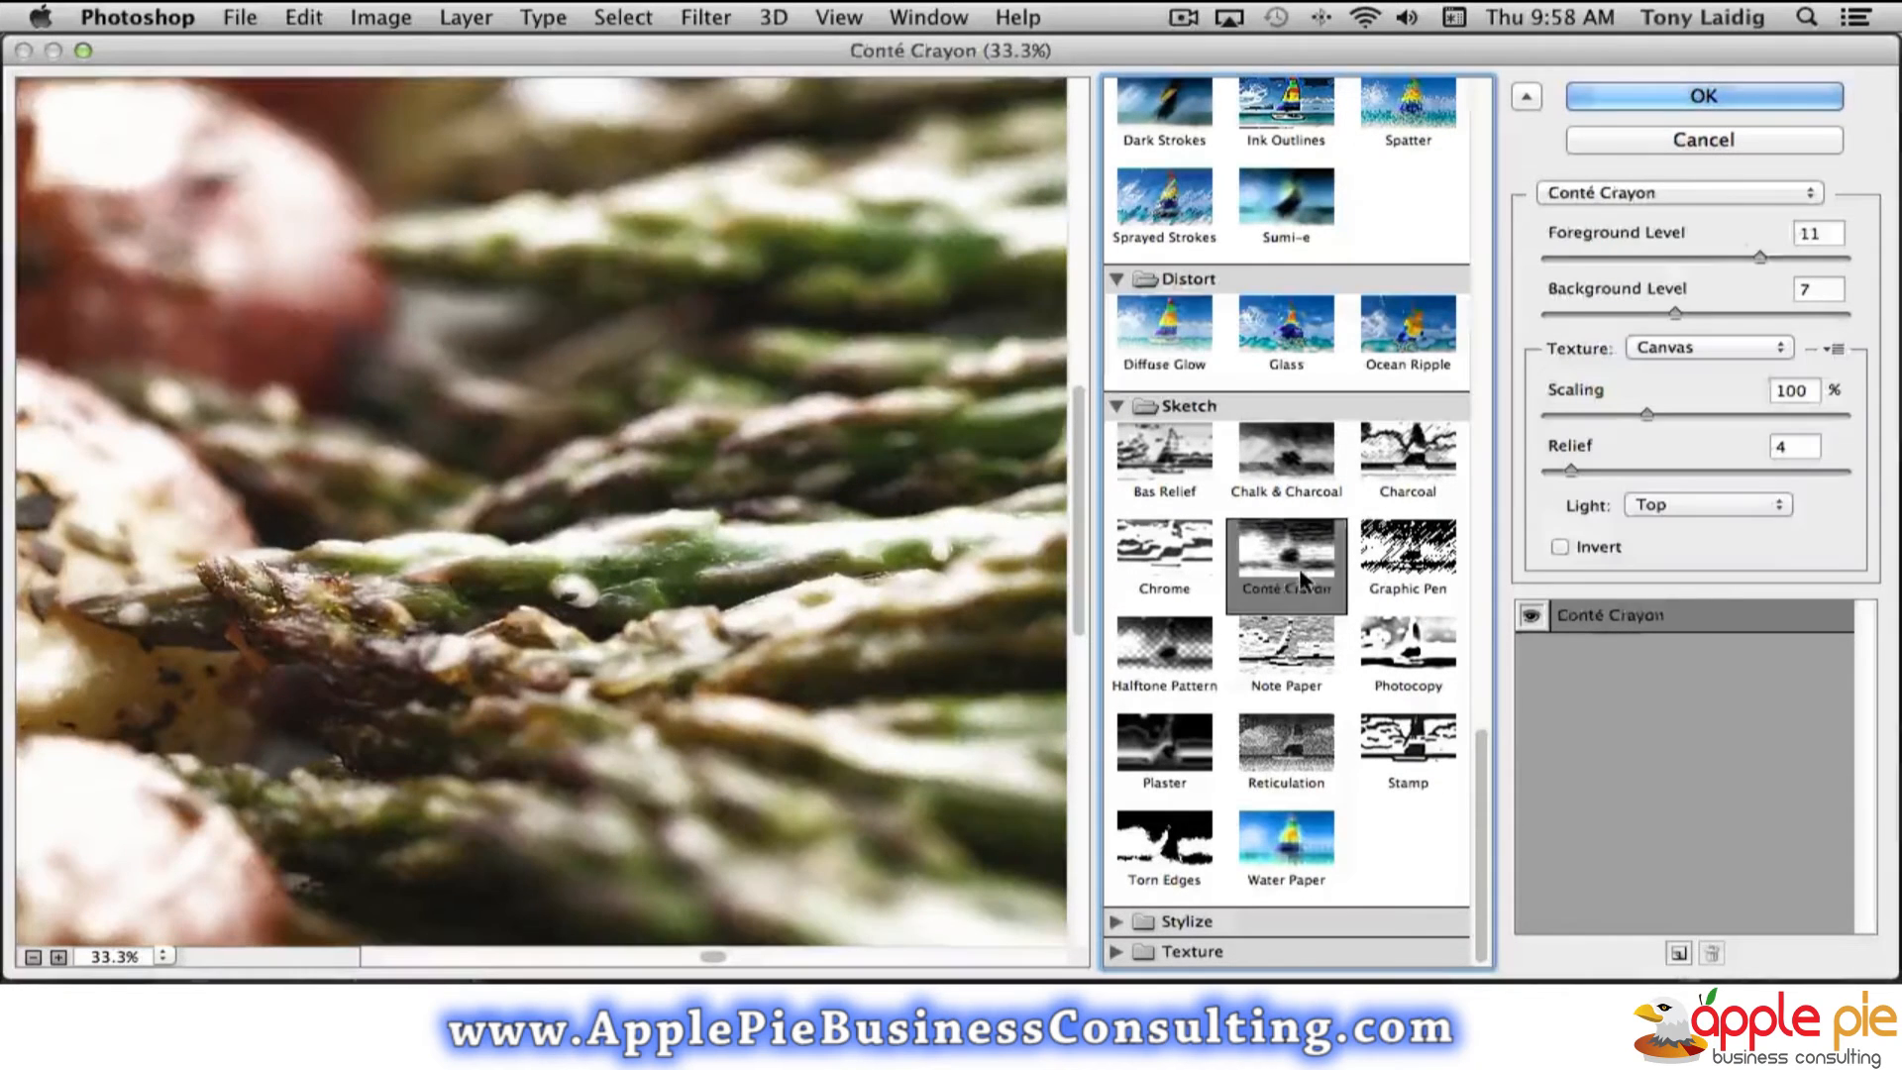
click(1293, 770)
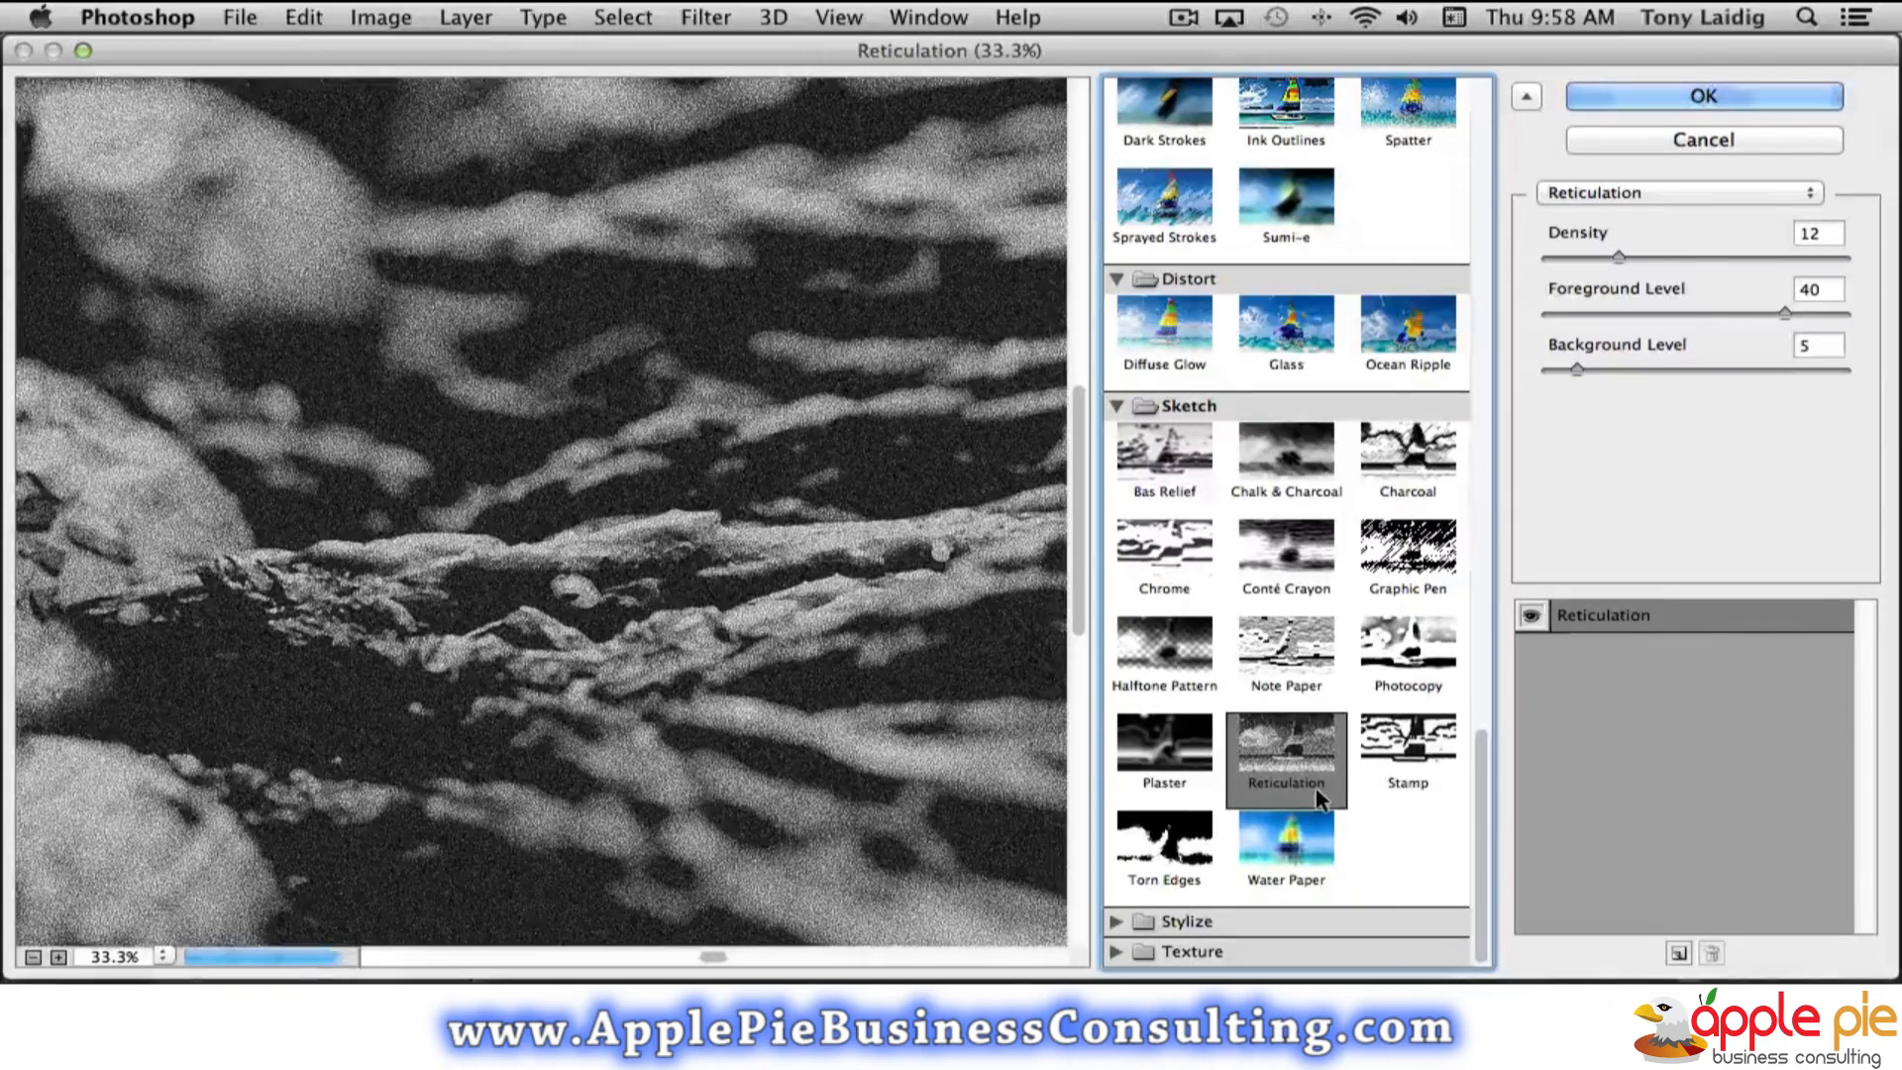
click(1316, 838)
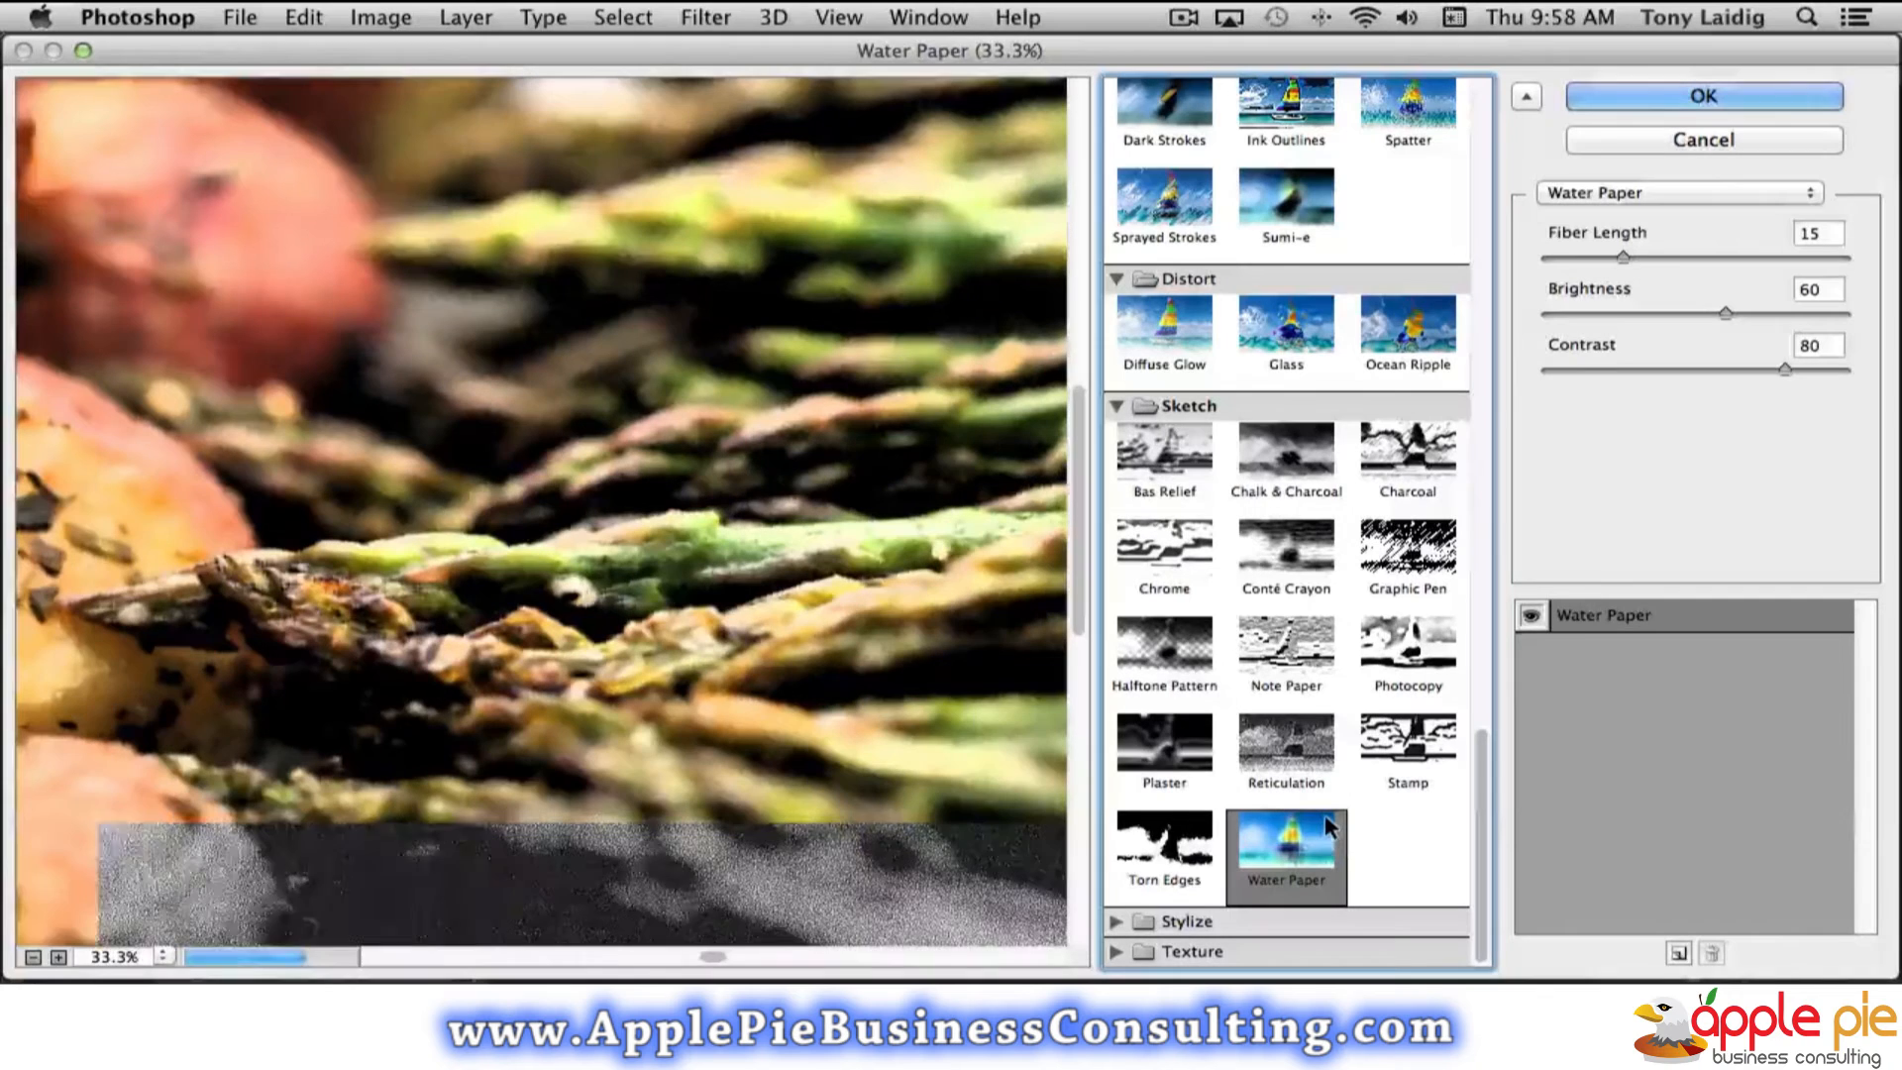
Preview the Stylize effect Glowing Edges and the Texture effect Stained Glass with Cell Size 4
click(1117, 922)
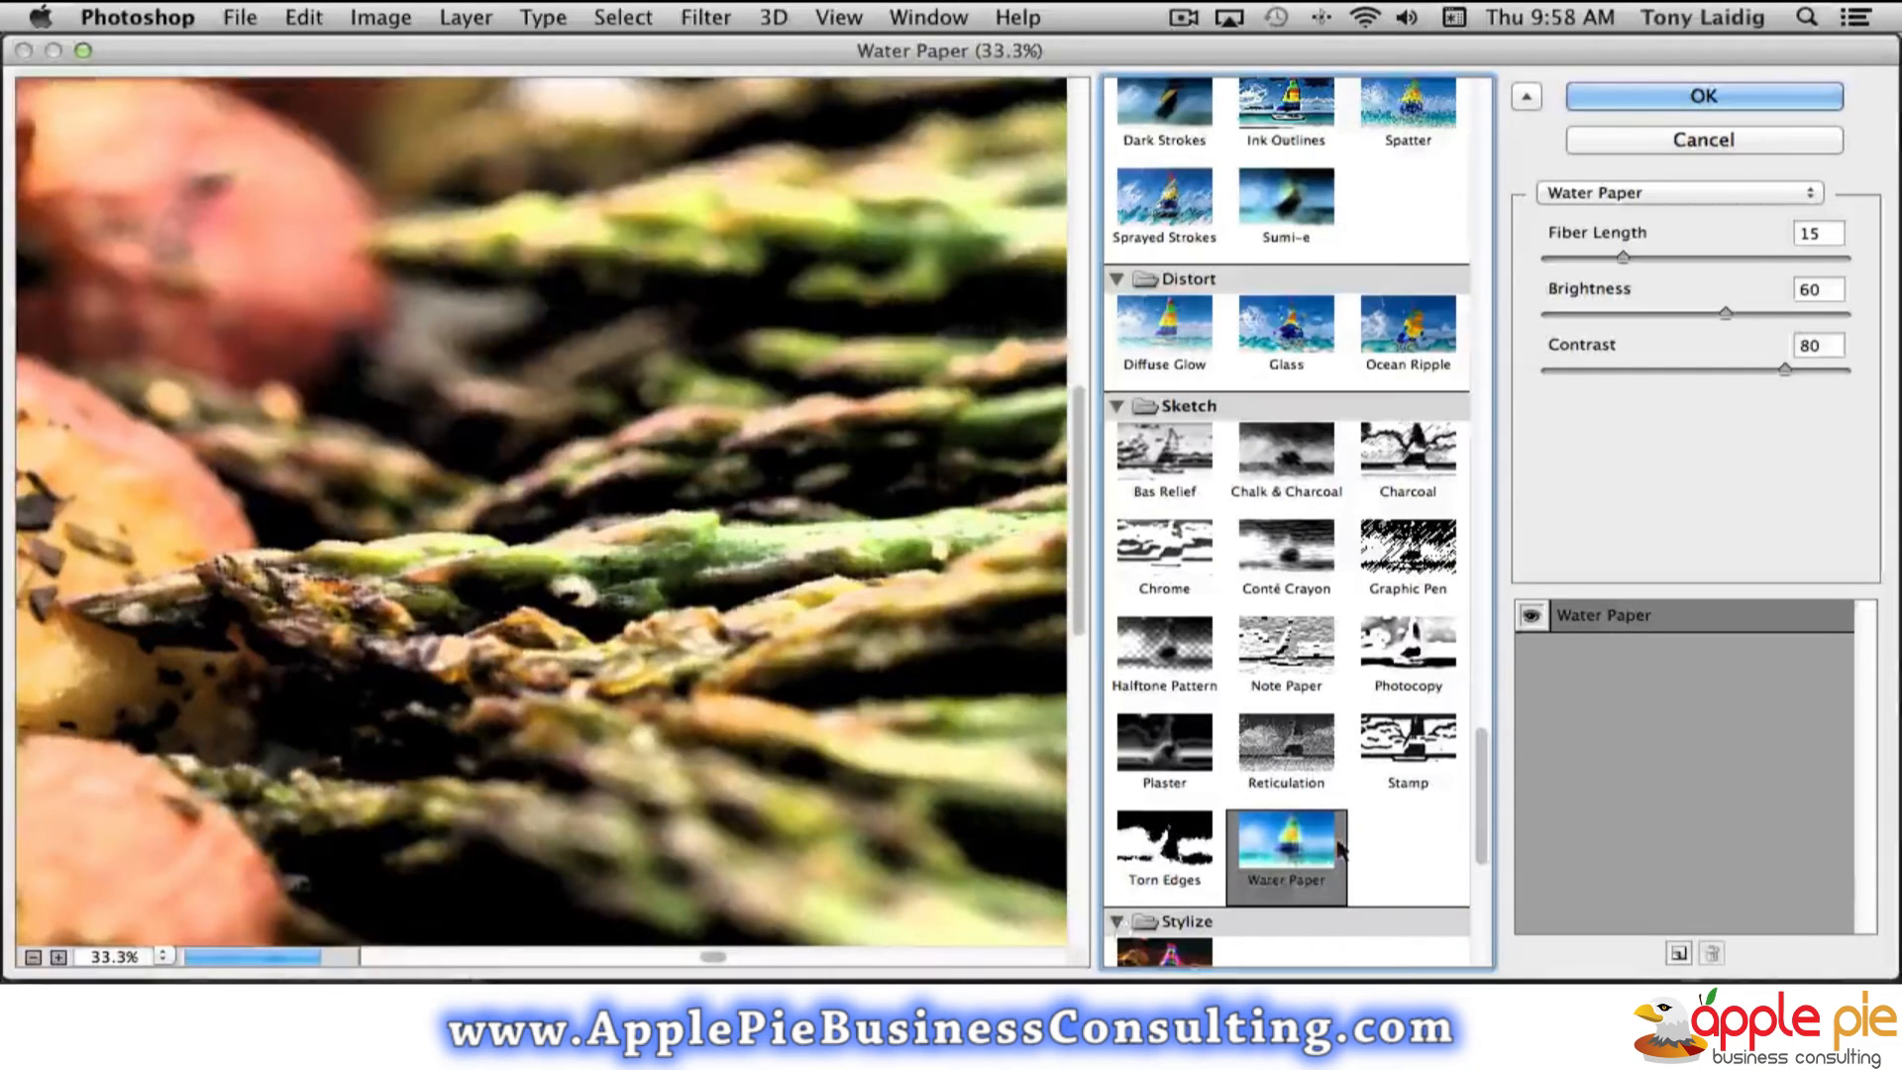
click(1165, 877)
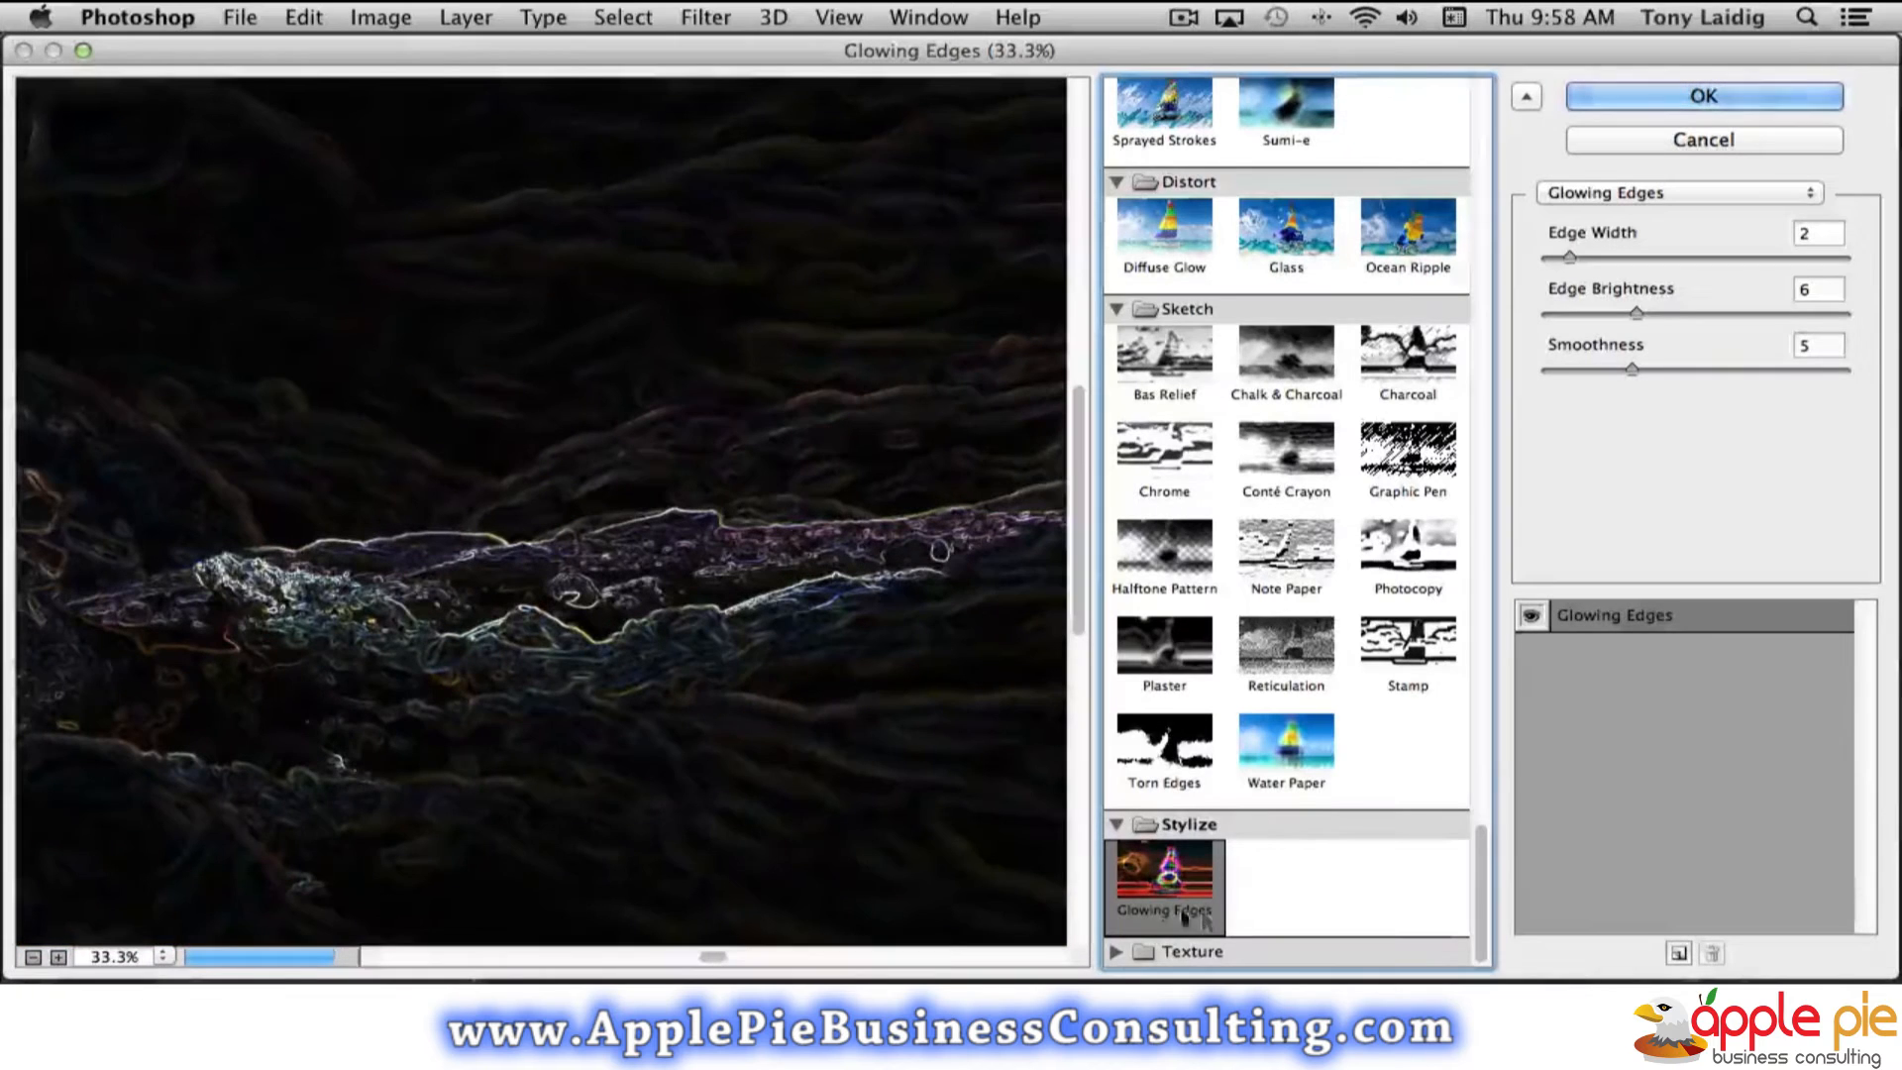
click(1120, 953)
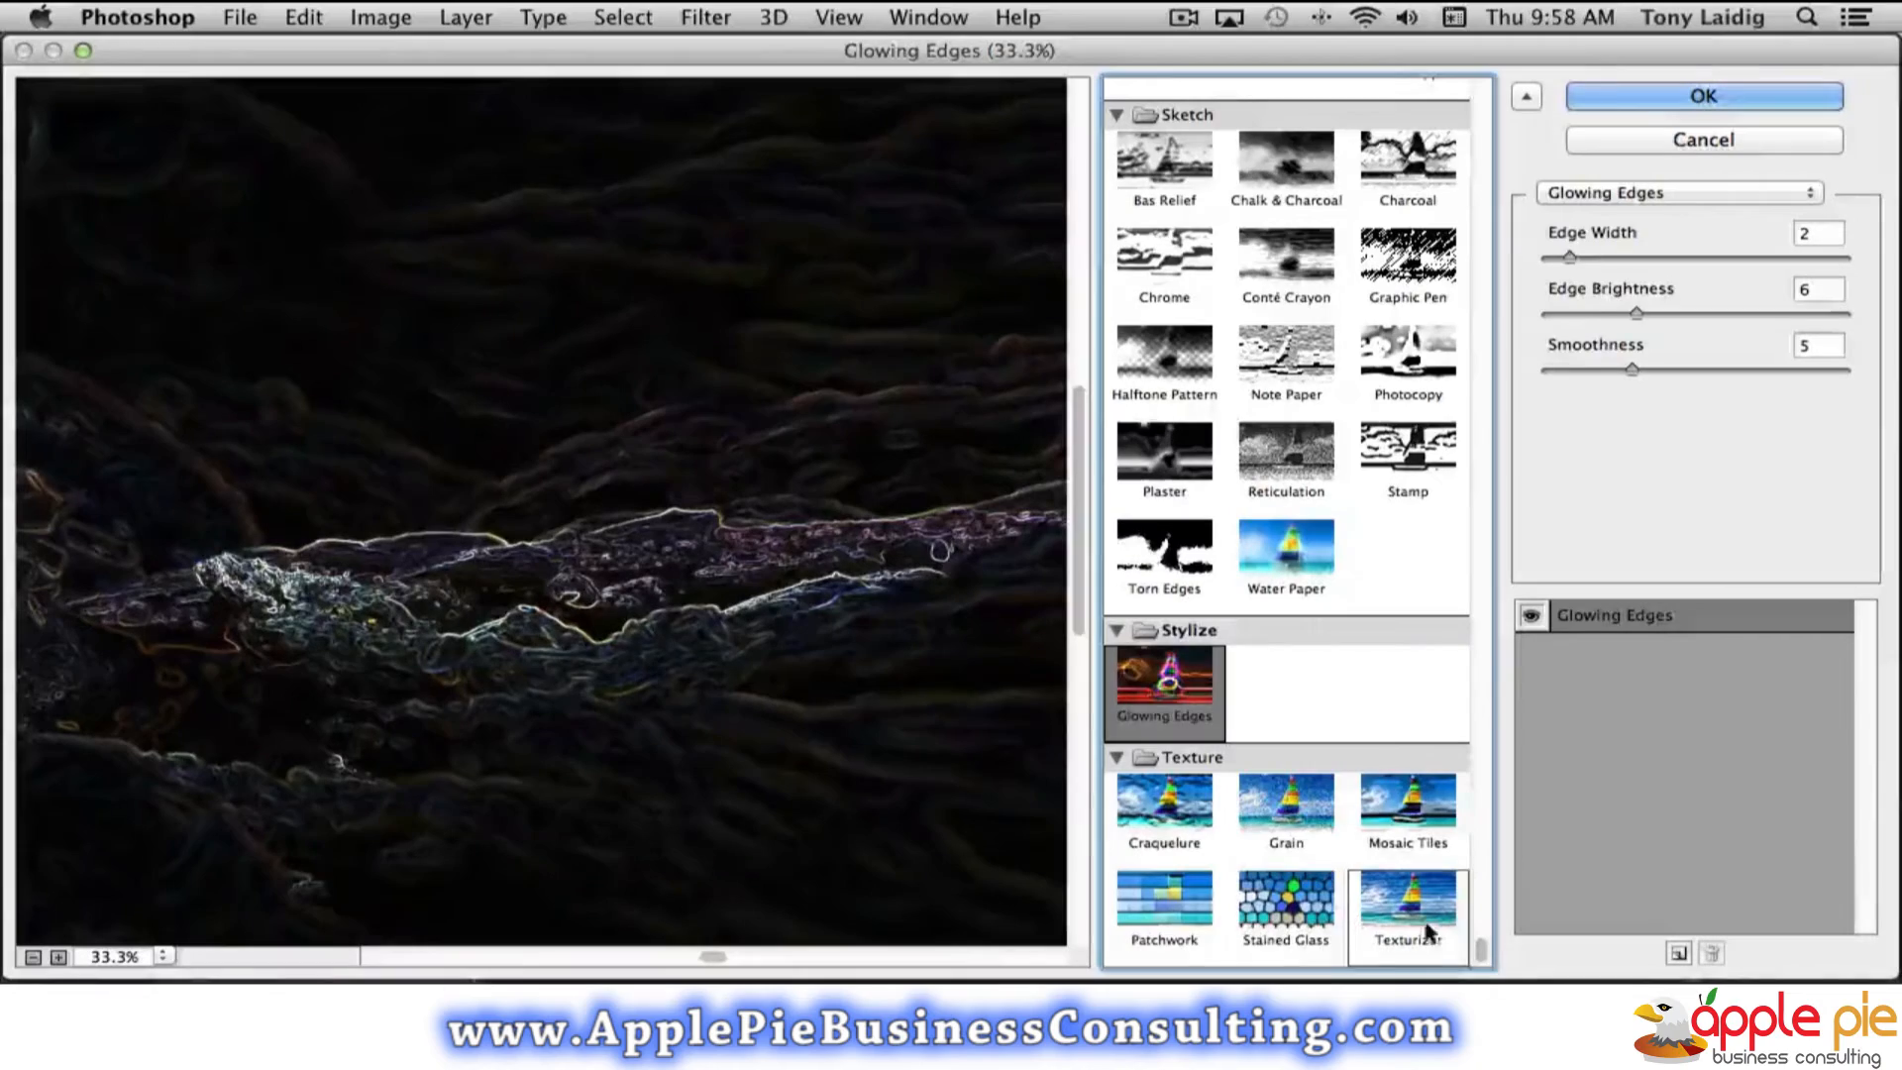
click(1320, 906)
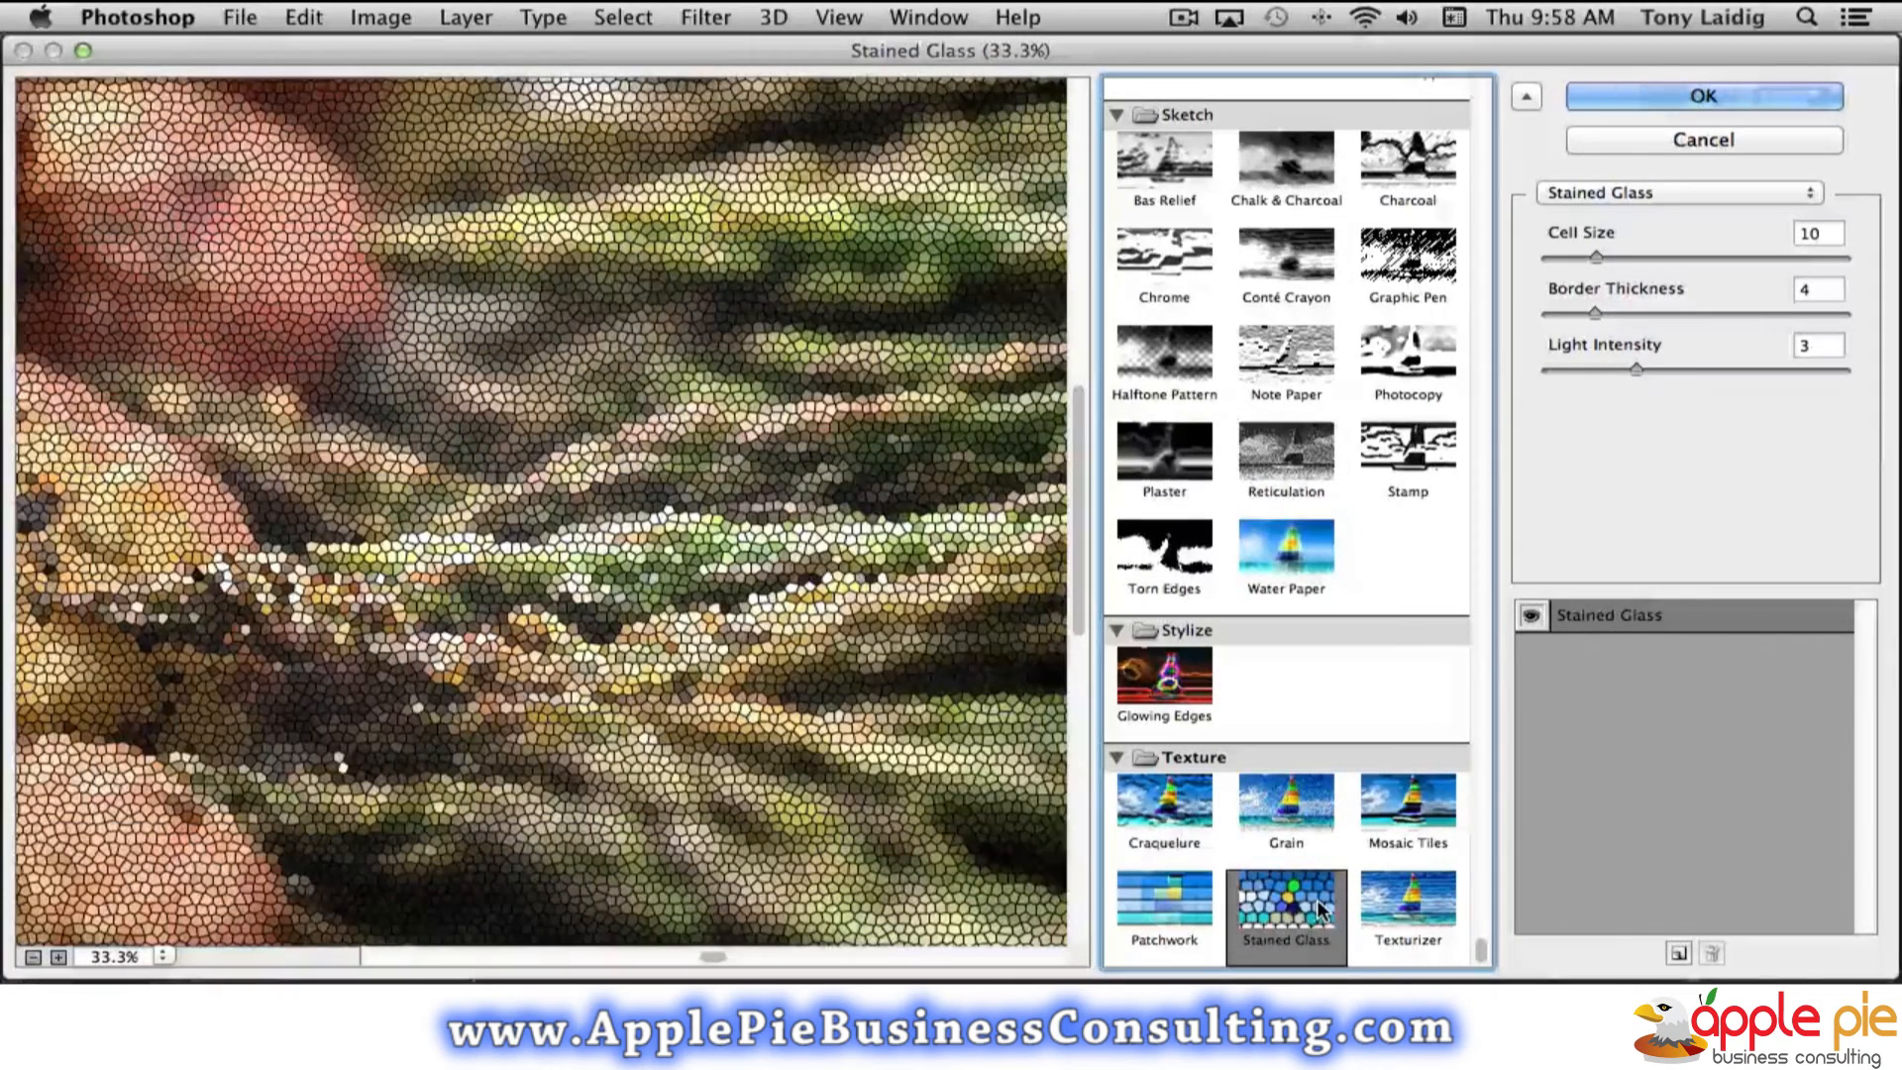
drag(1591, 247, 1559, 260)
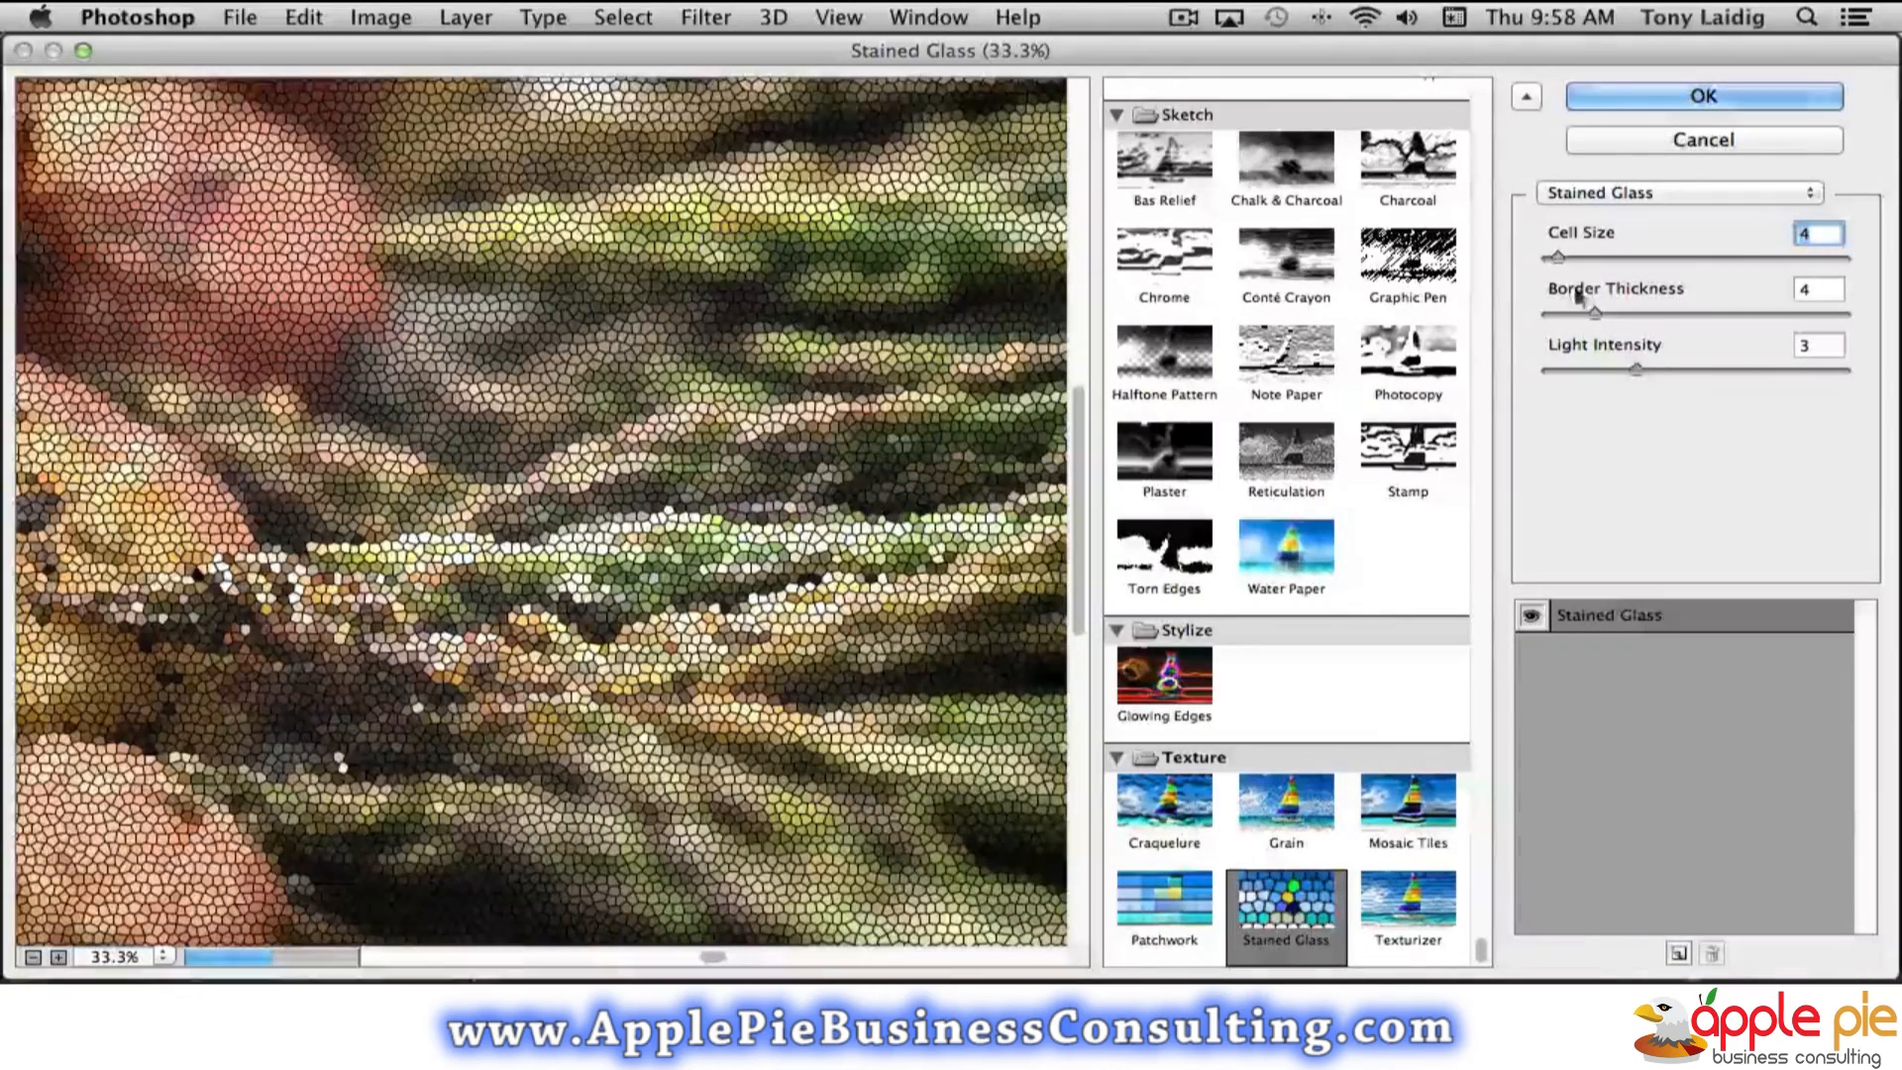
Choose the Texturizer effect and set its texture to Sandstone
click(1416, 931)
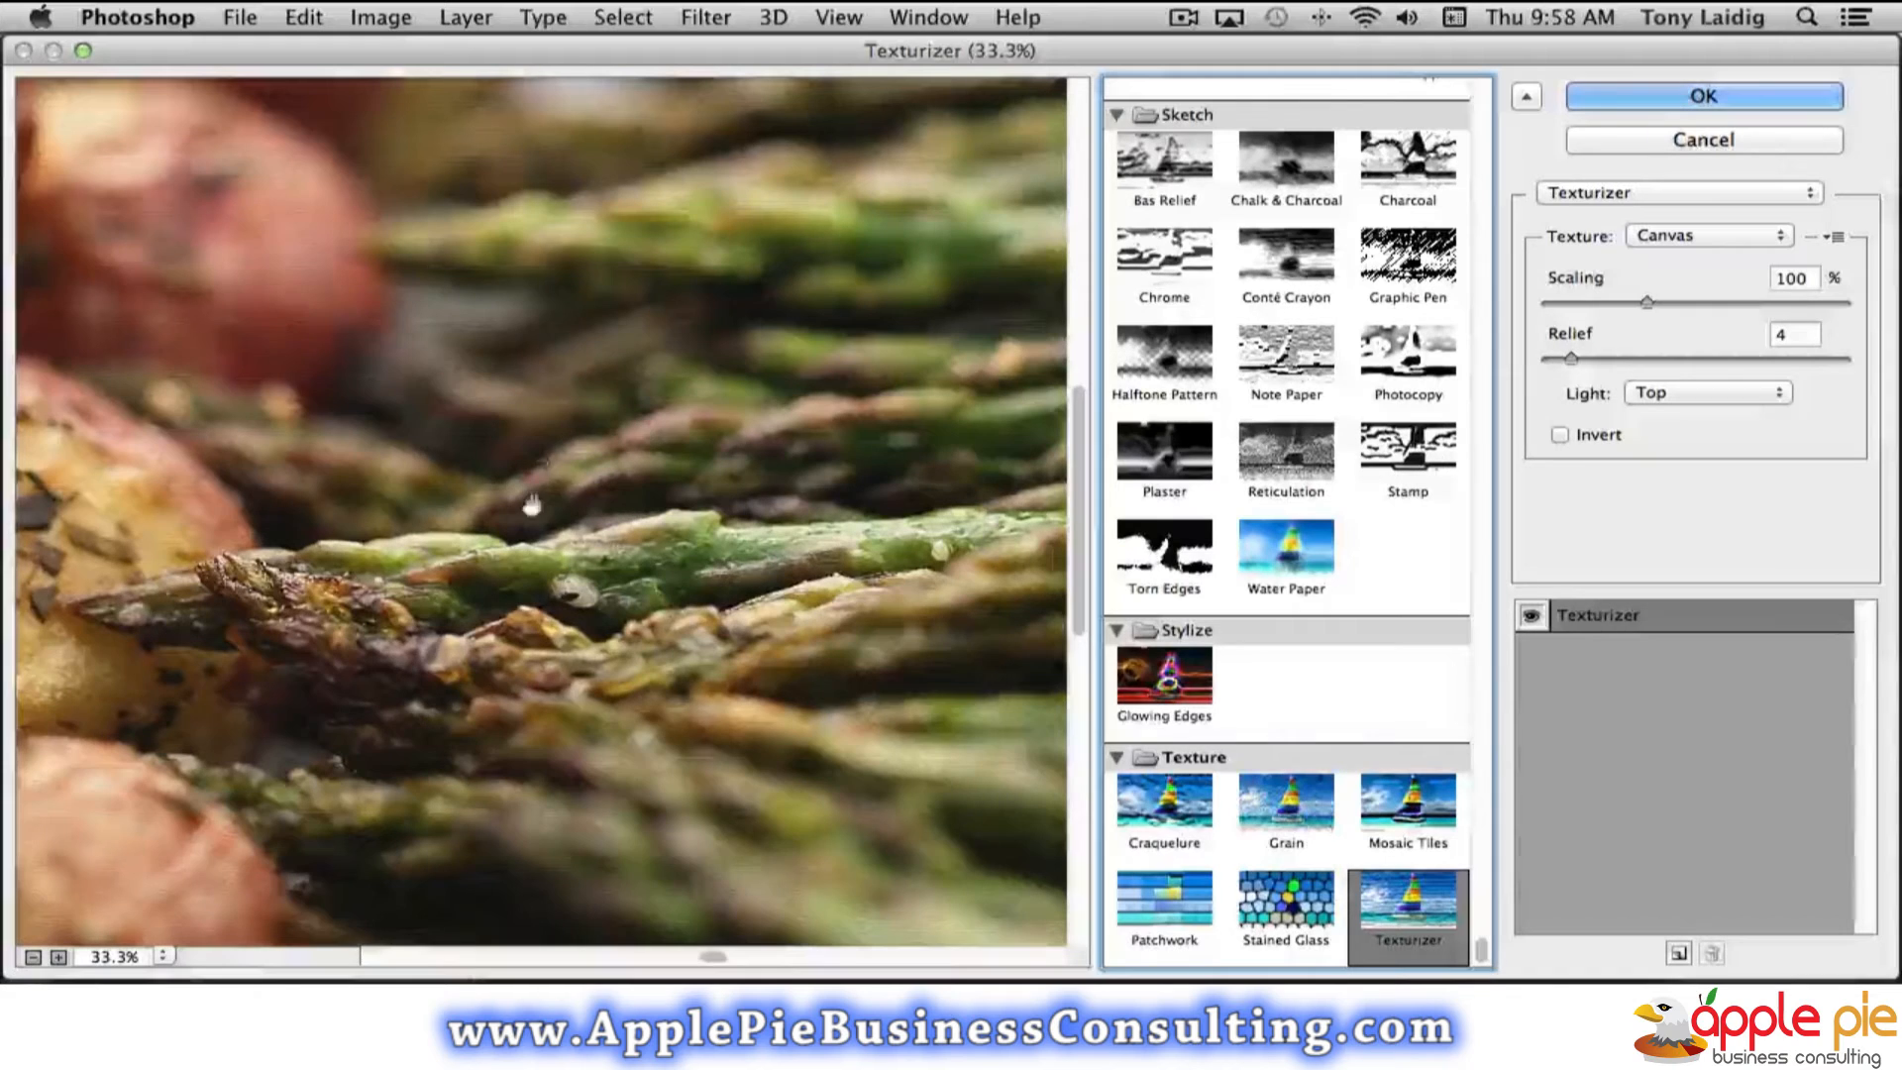
click(1741, 235)
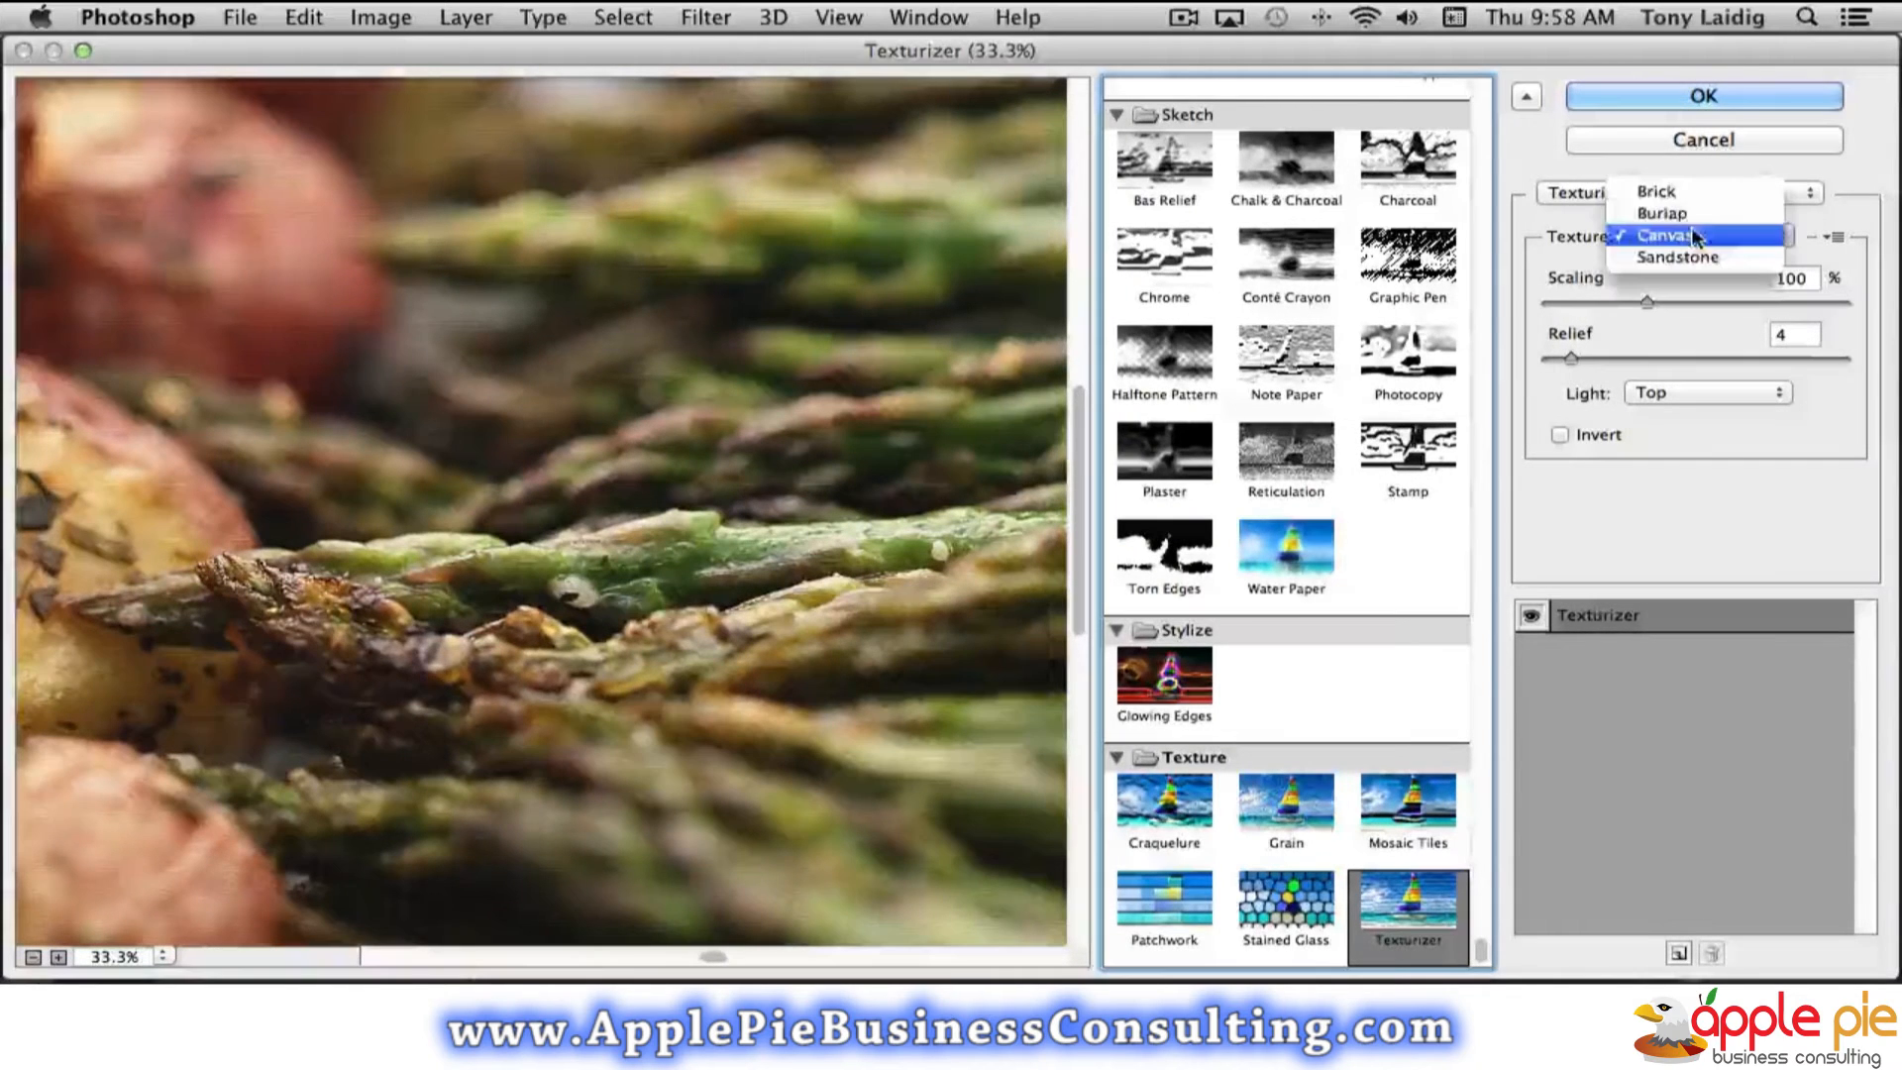
click(1692, 260)
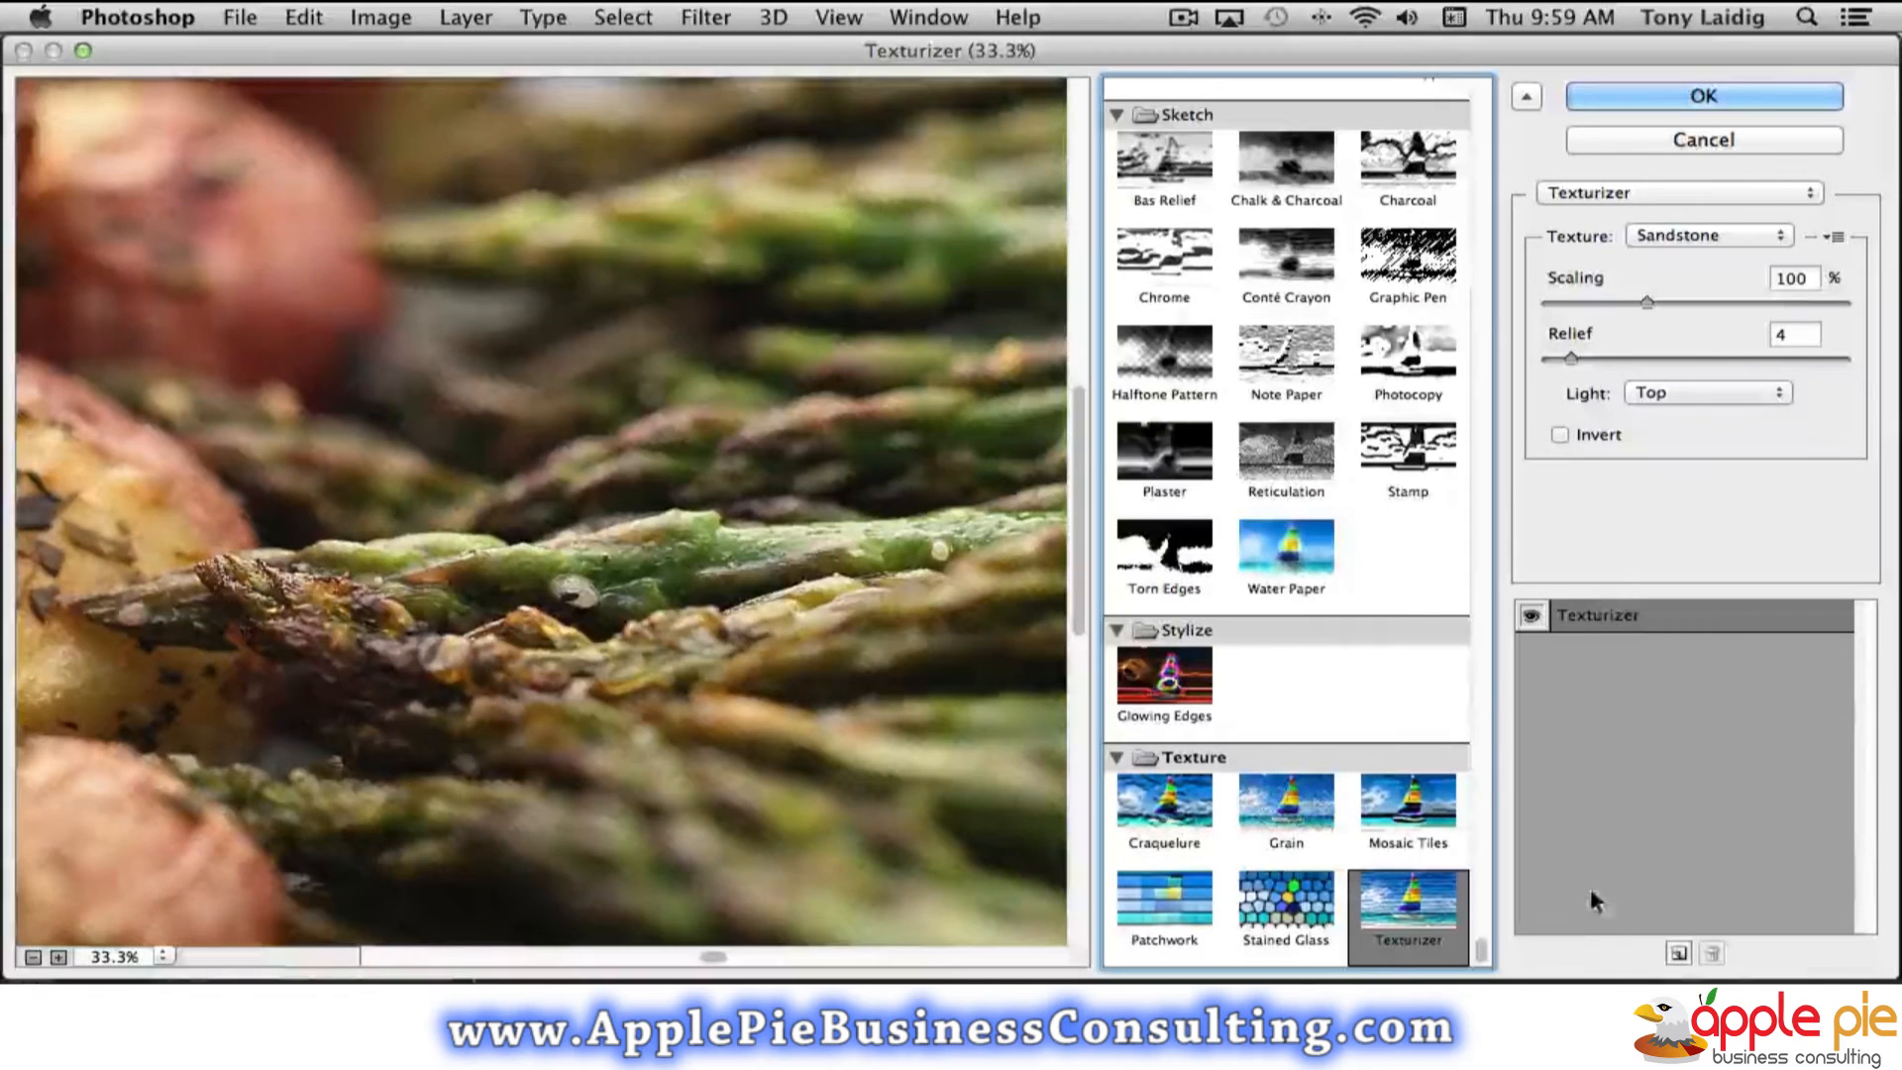
Stack a second effect layer set to Dry Brush above the Texturizer, and delete that layer
click(1678, 953)
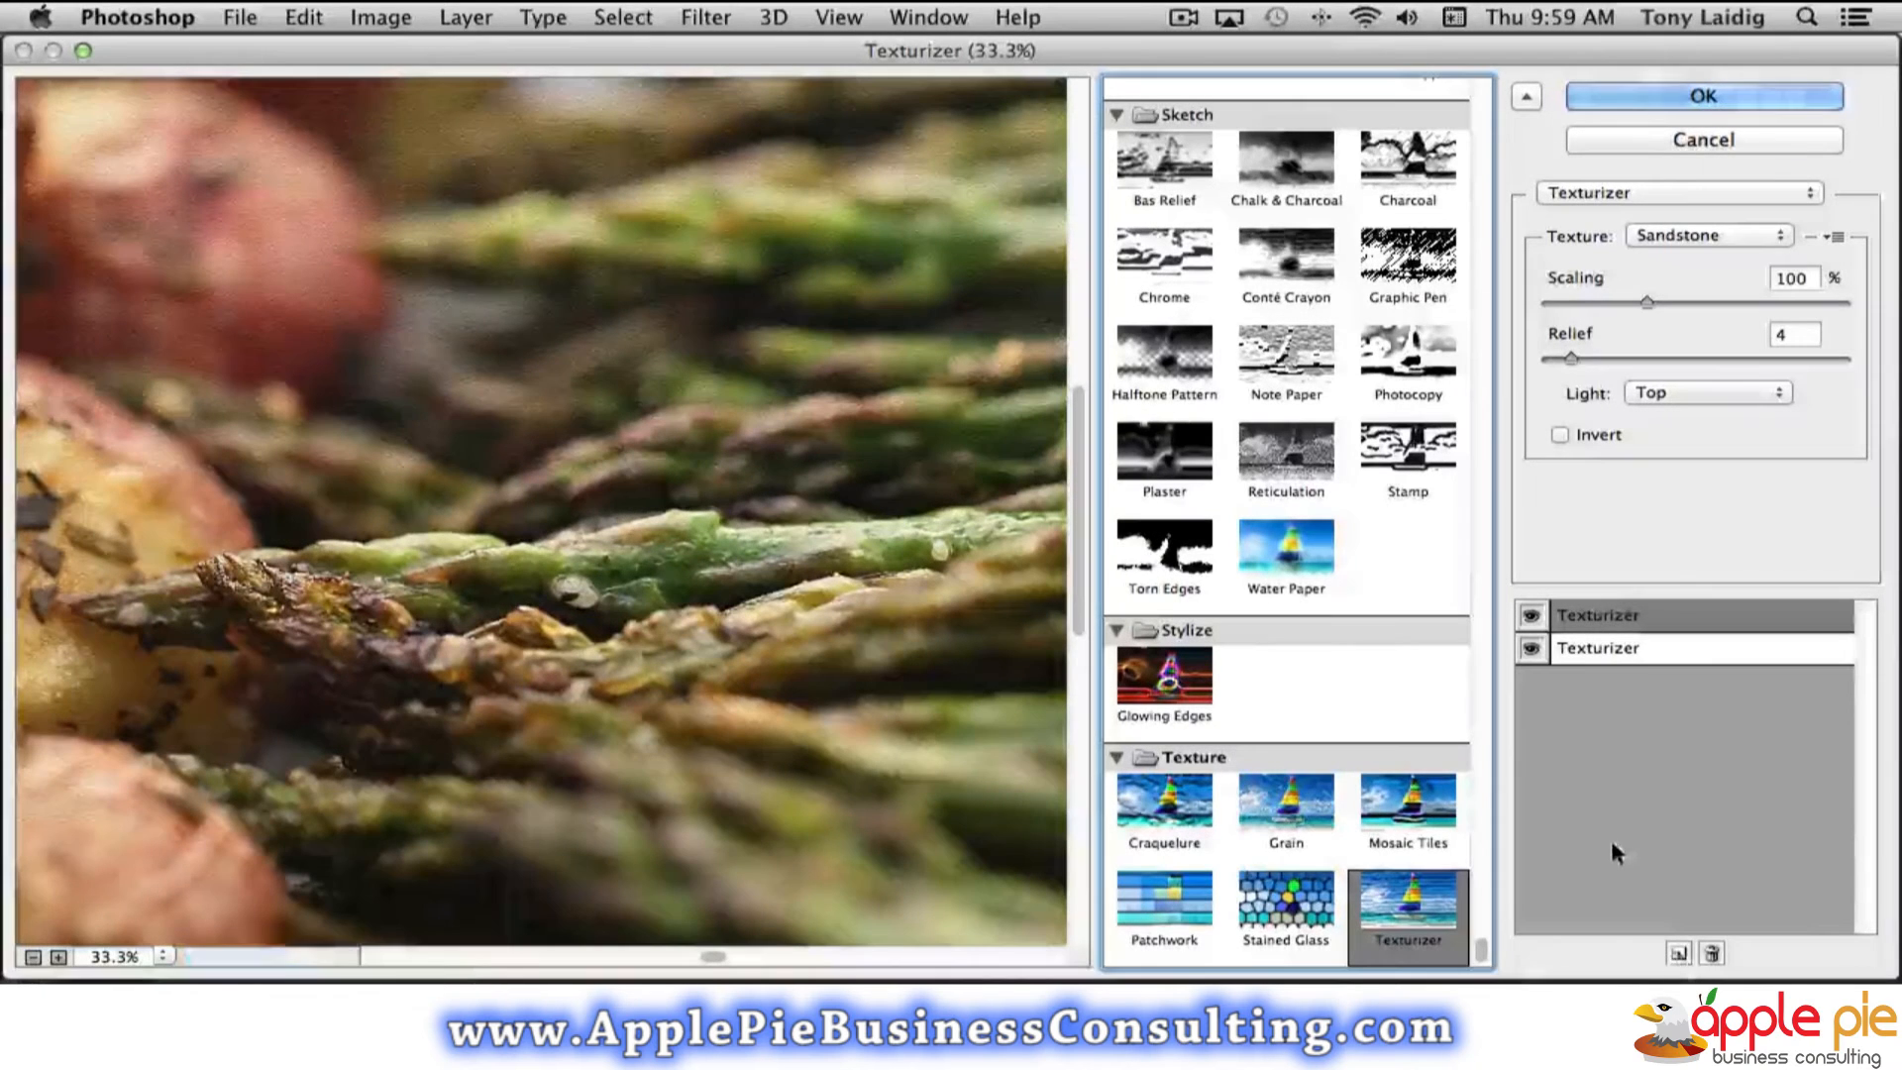
click(1612, 618)
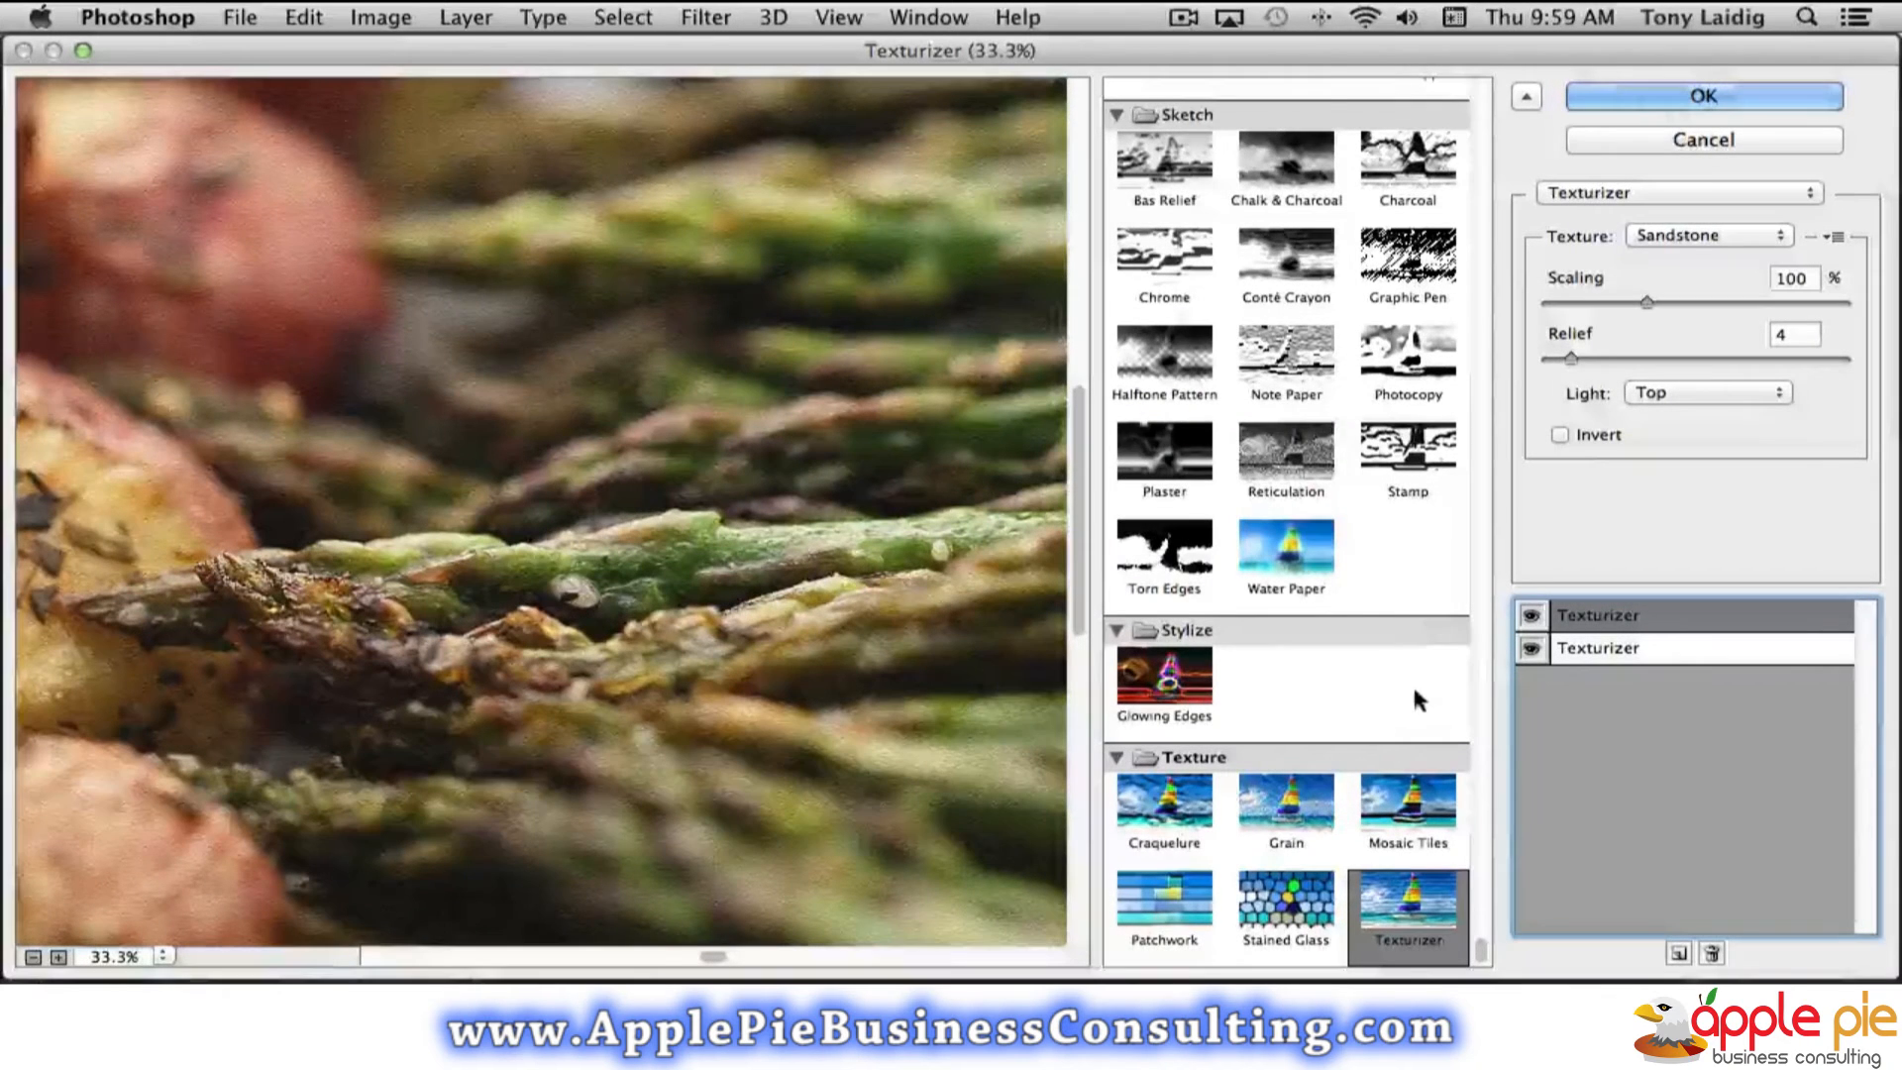
scroll(1415, 700, up, 10)
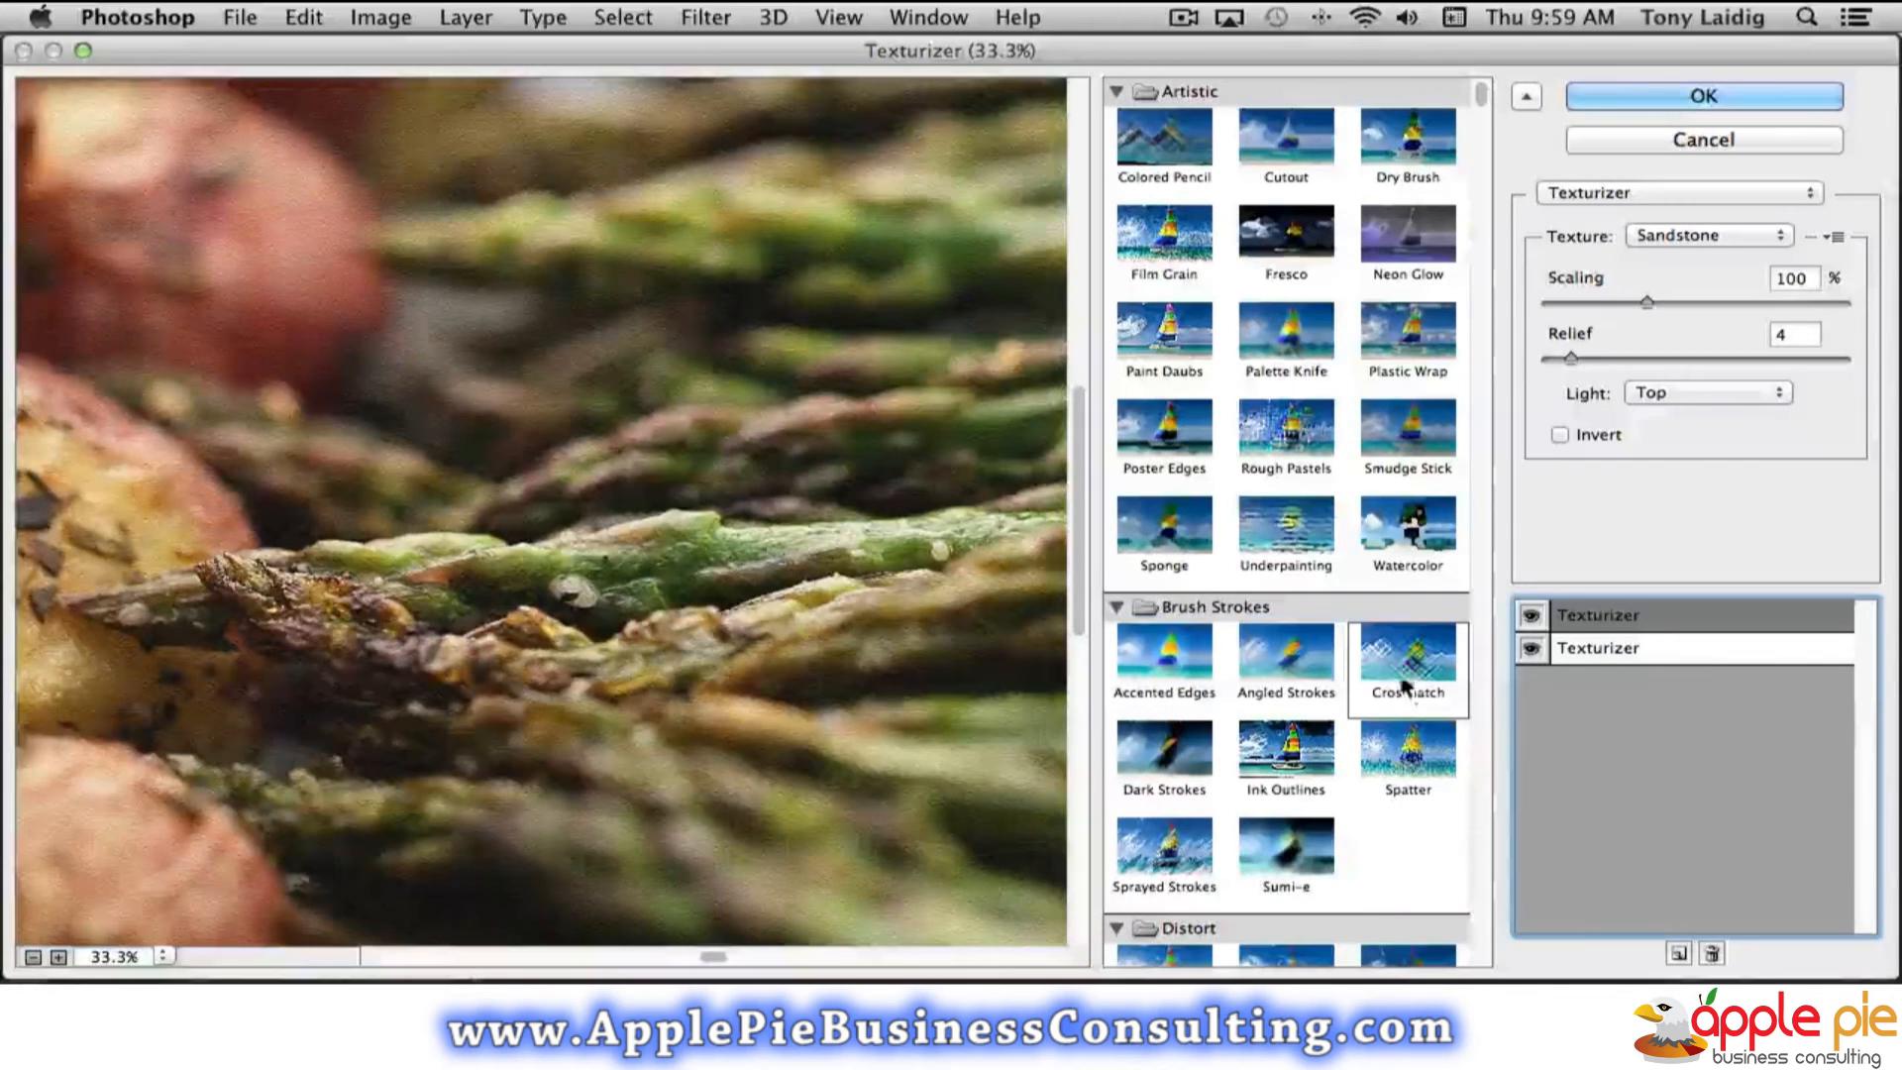
click(1409, 148)
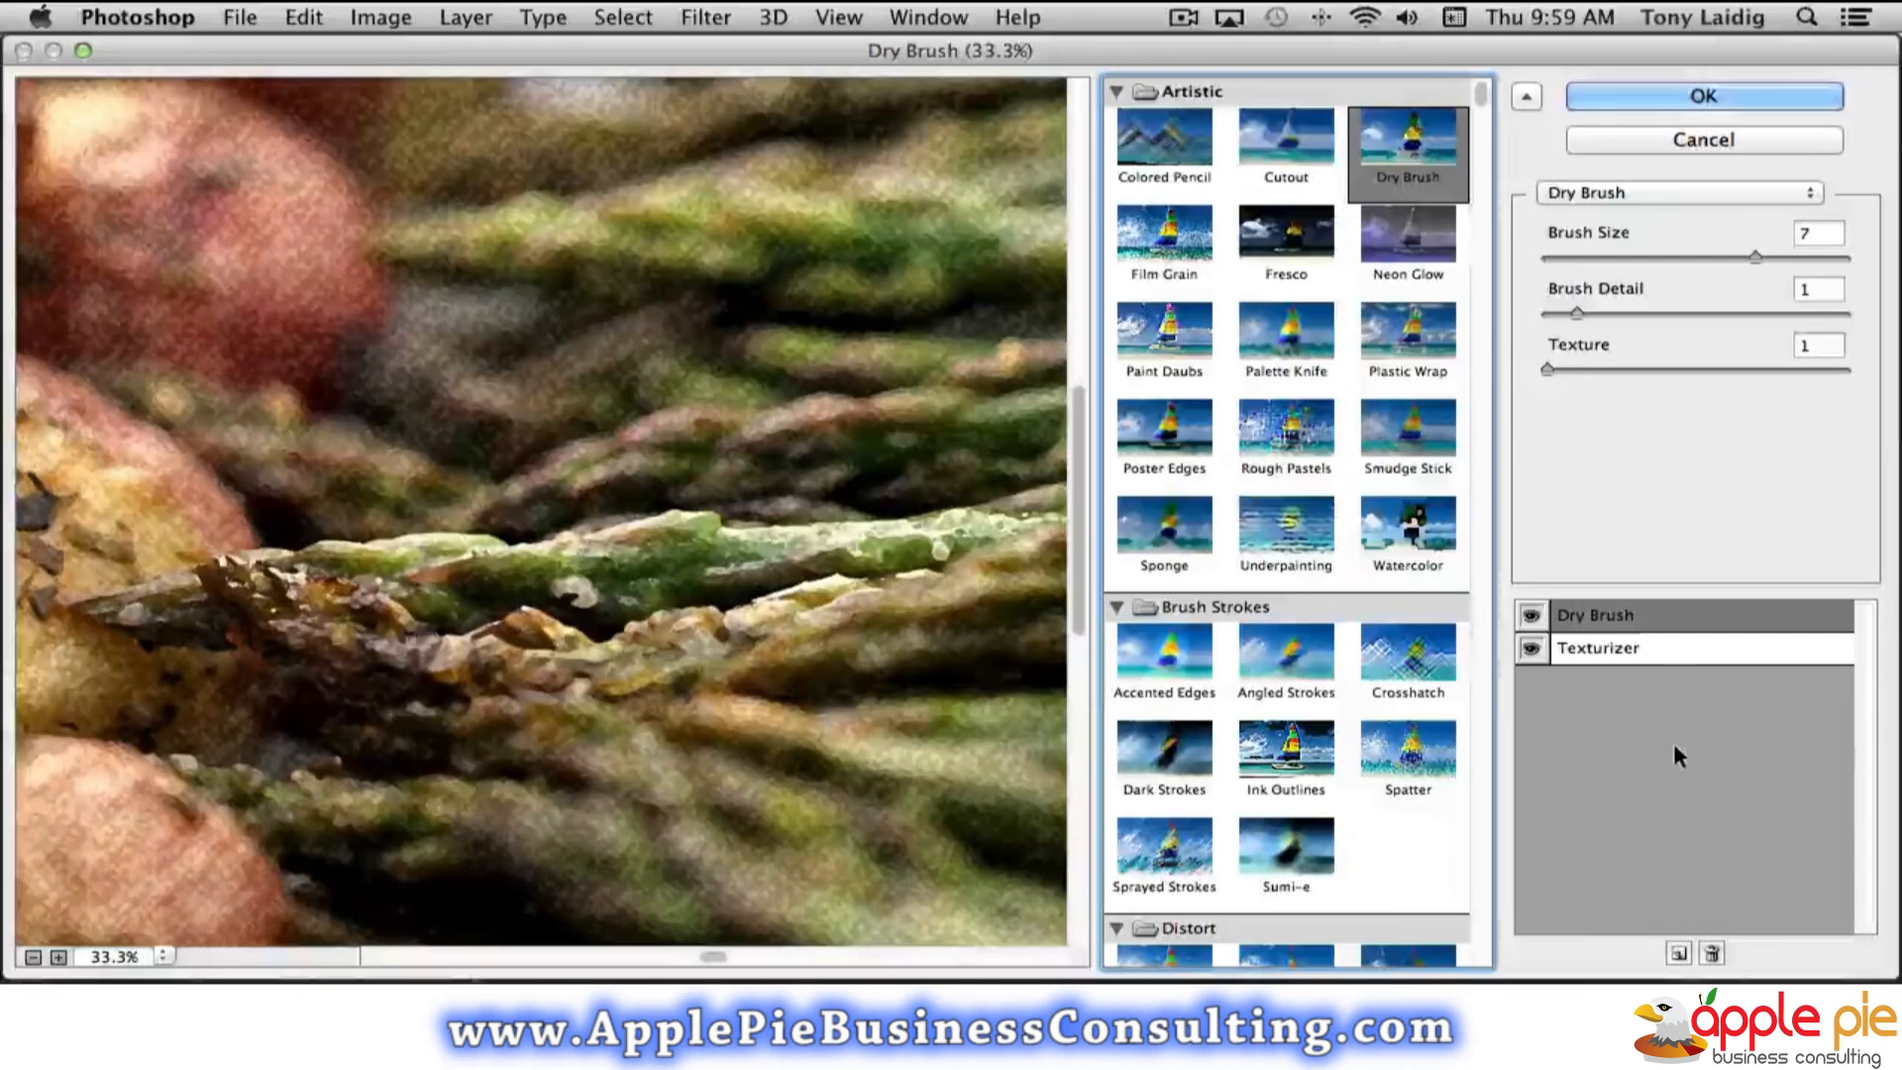
click(1712, 953)
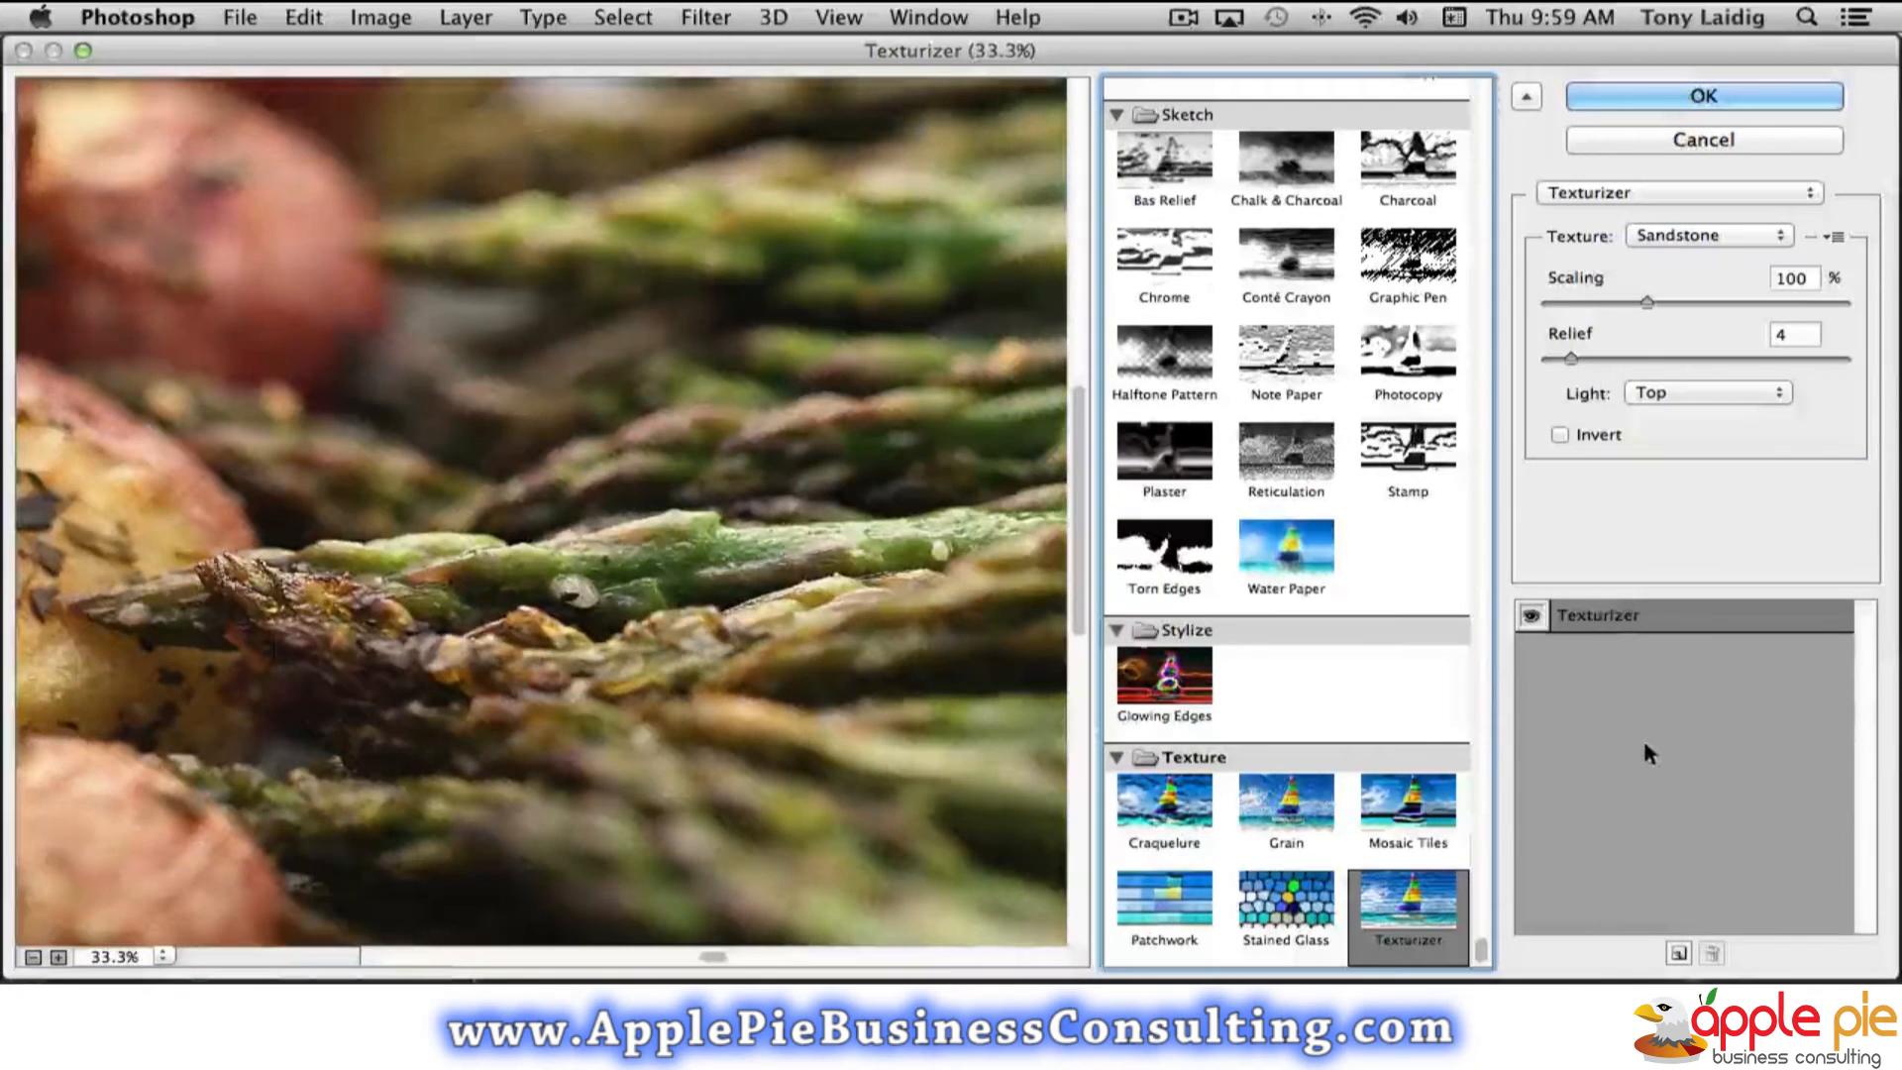
Apply the Sandstone Texturizer effect to the photo
click(1682, 91)
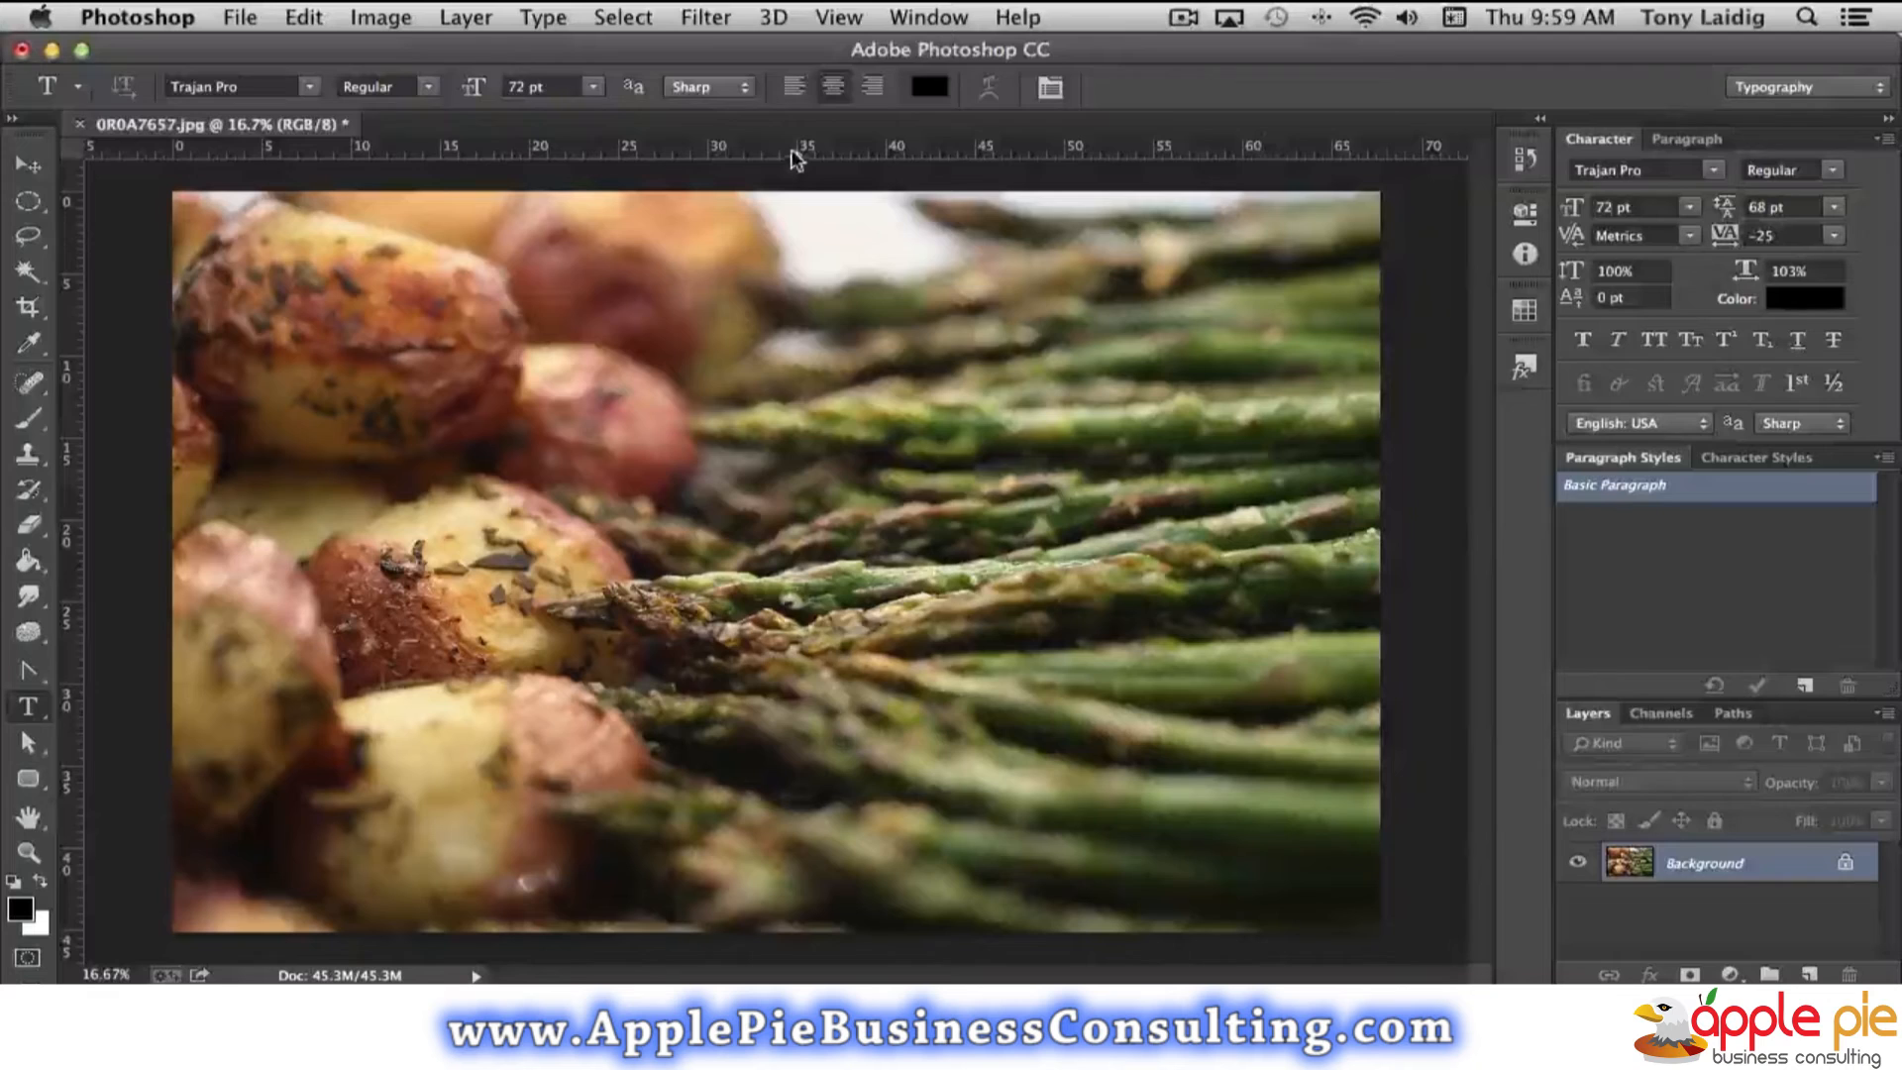
Open the photo in the Liquify filter and warp the herbs on the middle potato with the size 100 brush
click(693, 14)
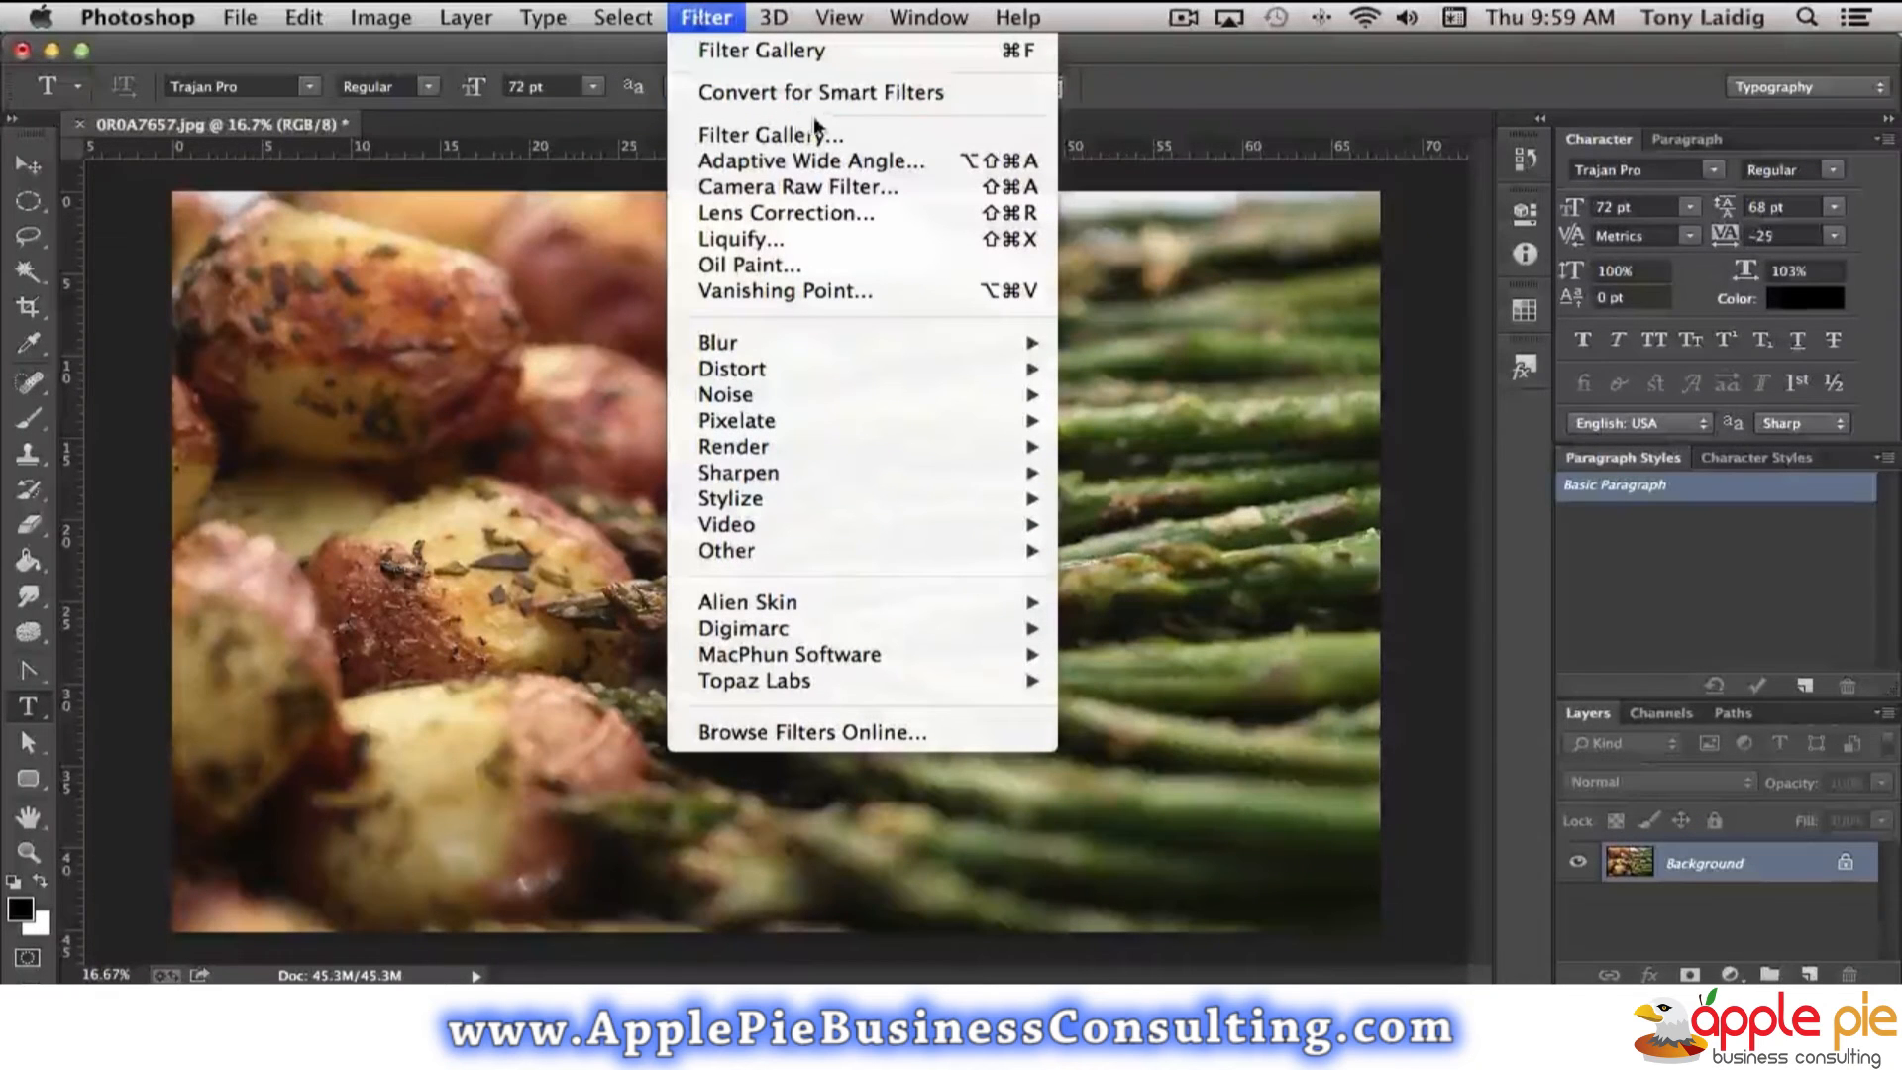
click(825, 242)
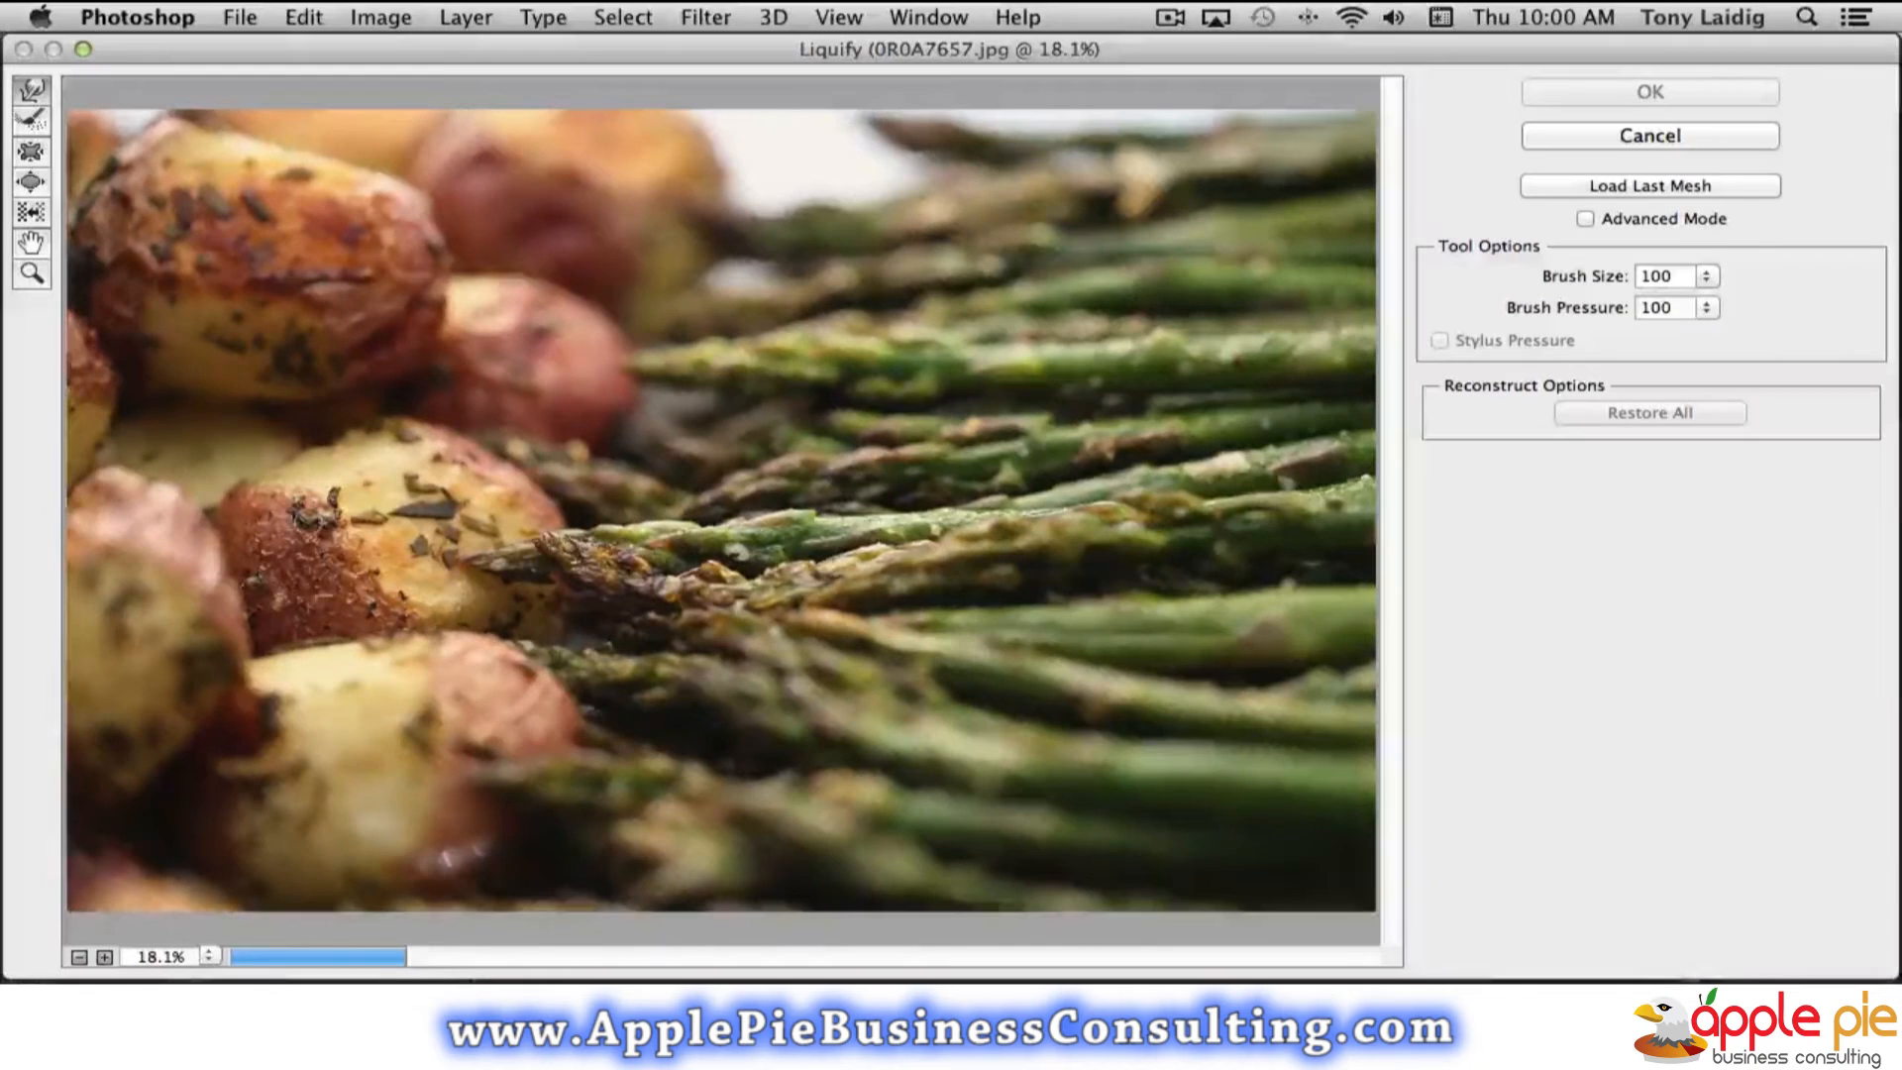
click(333, 501)
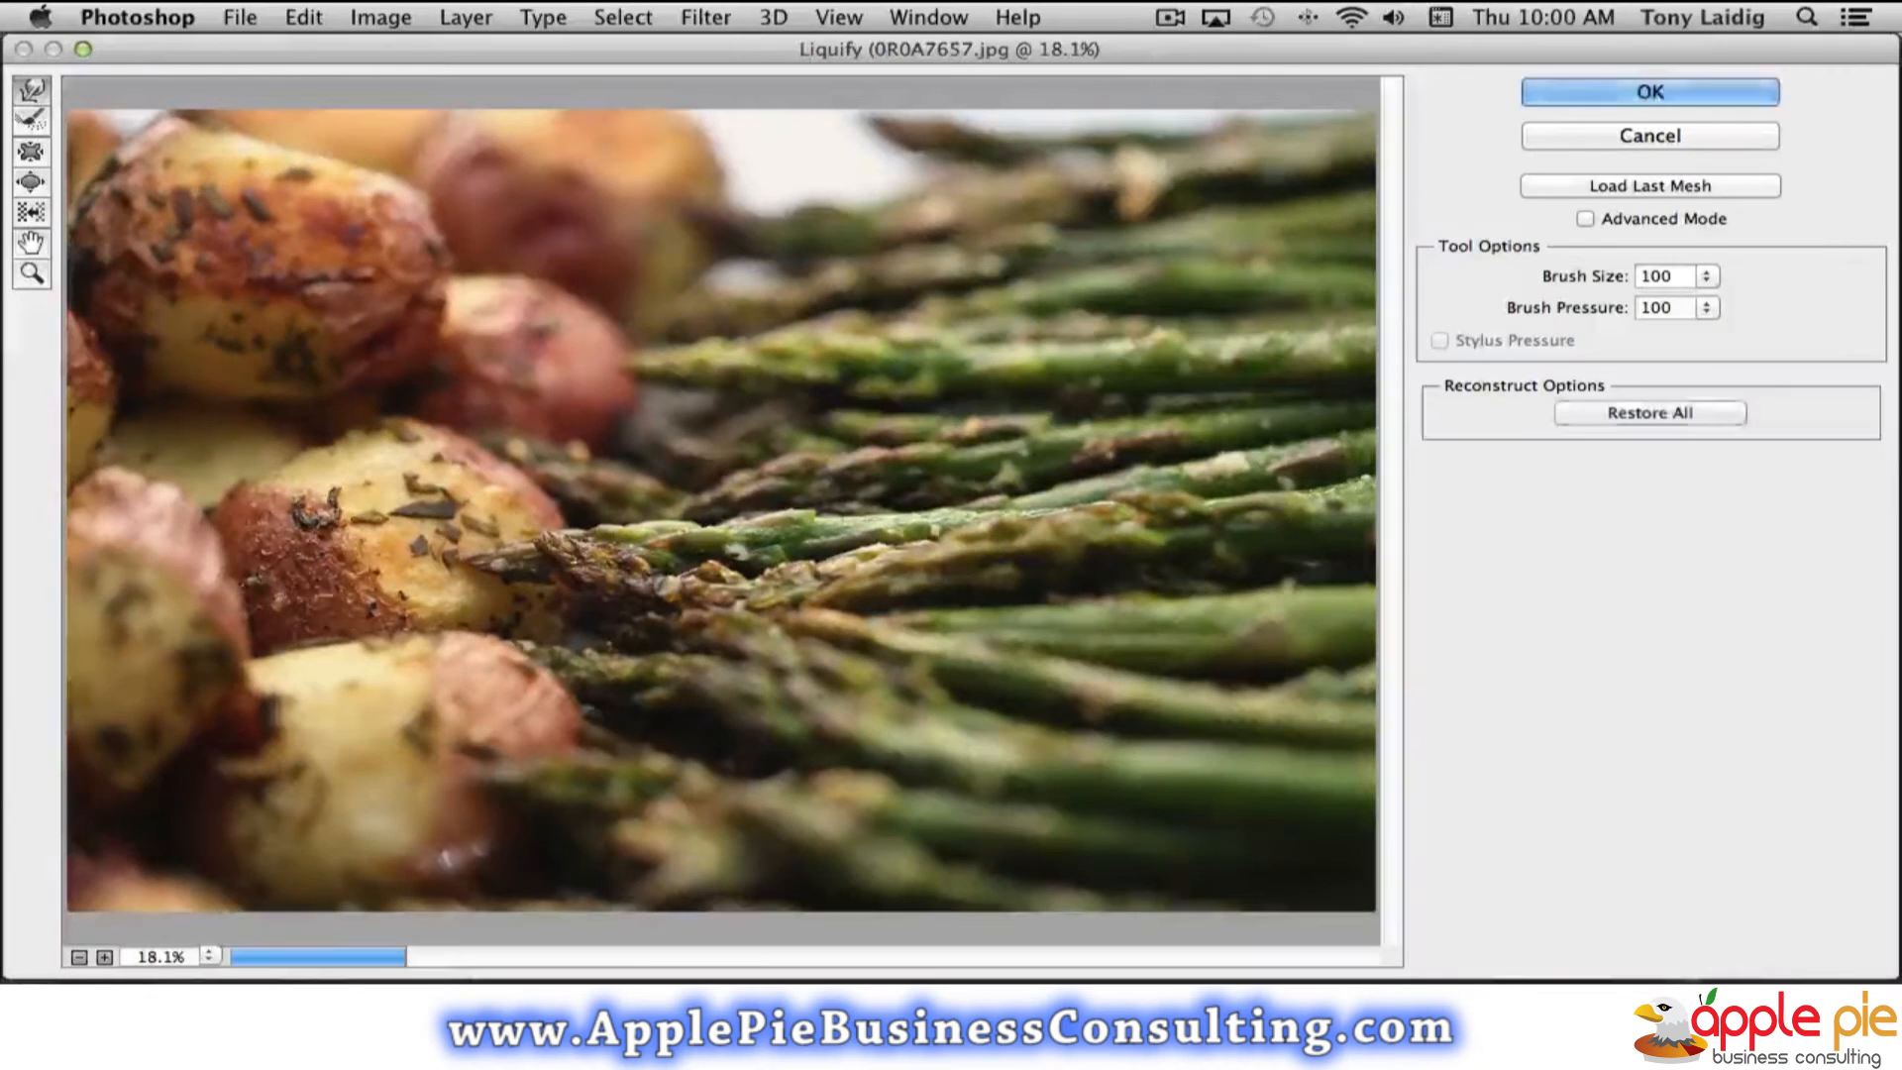
mouse_move(334, 500)
mouse_down()
mouse_move(387, 483)
mouse_move(338, 491)
mouse_up()
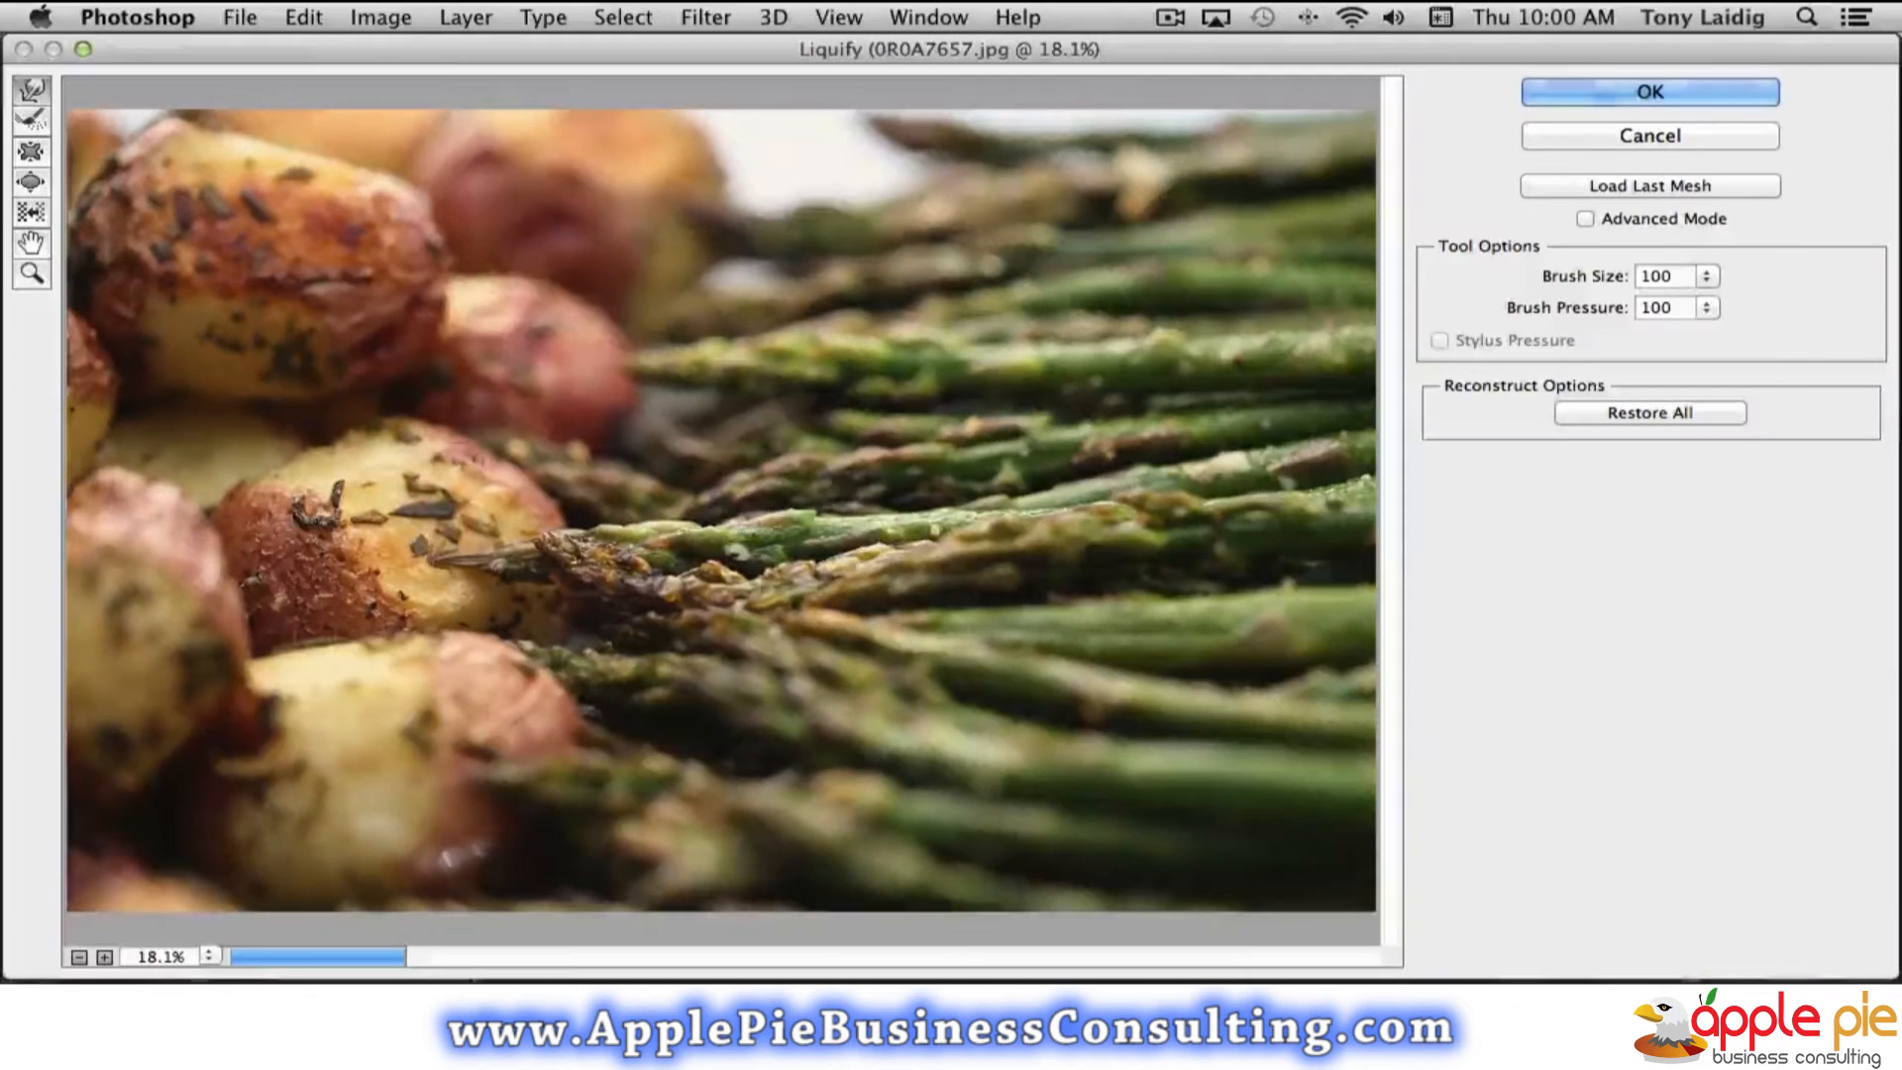
Warp the upper and middle potatoes with a 1461 brush, and touch up the middle potato's herbs with the Reconstruct tool at size 100
mouse_move(1706, 307)
mouse_down()
mouse_move(1554, 303)
mouse_move(1619, 304)
mouse_up()
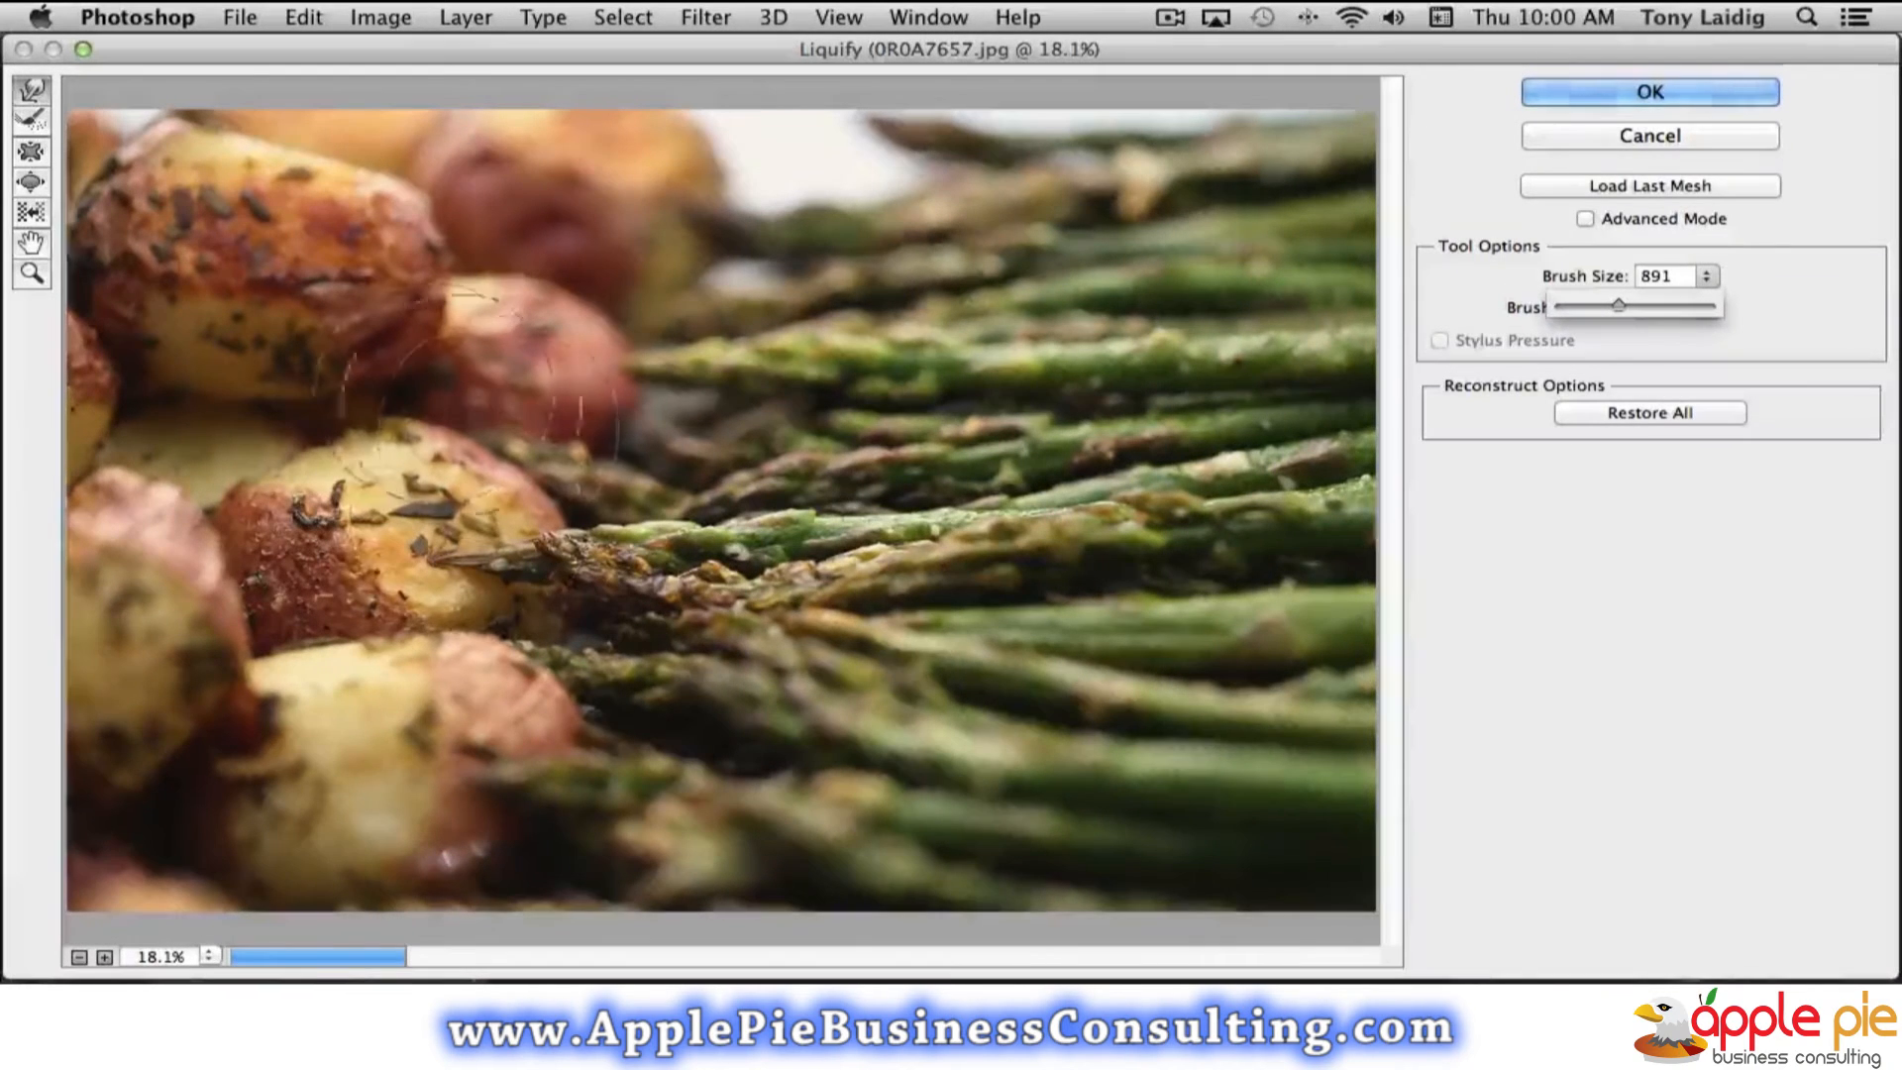
drag(1617, 299, 1620, 299)
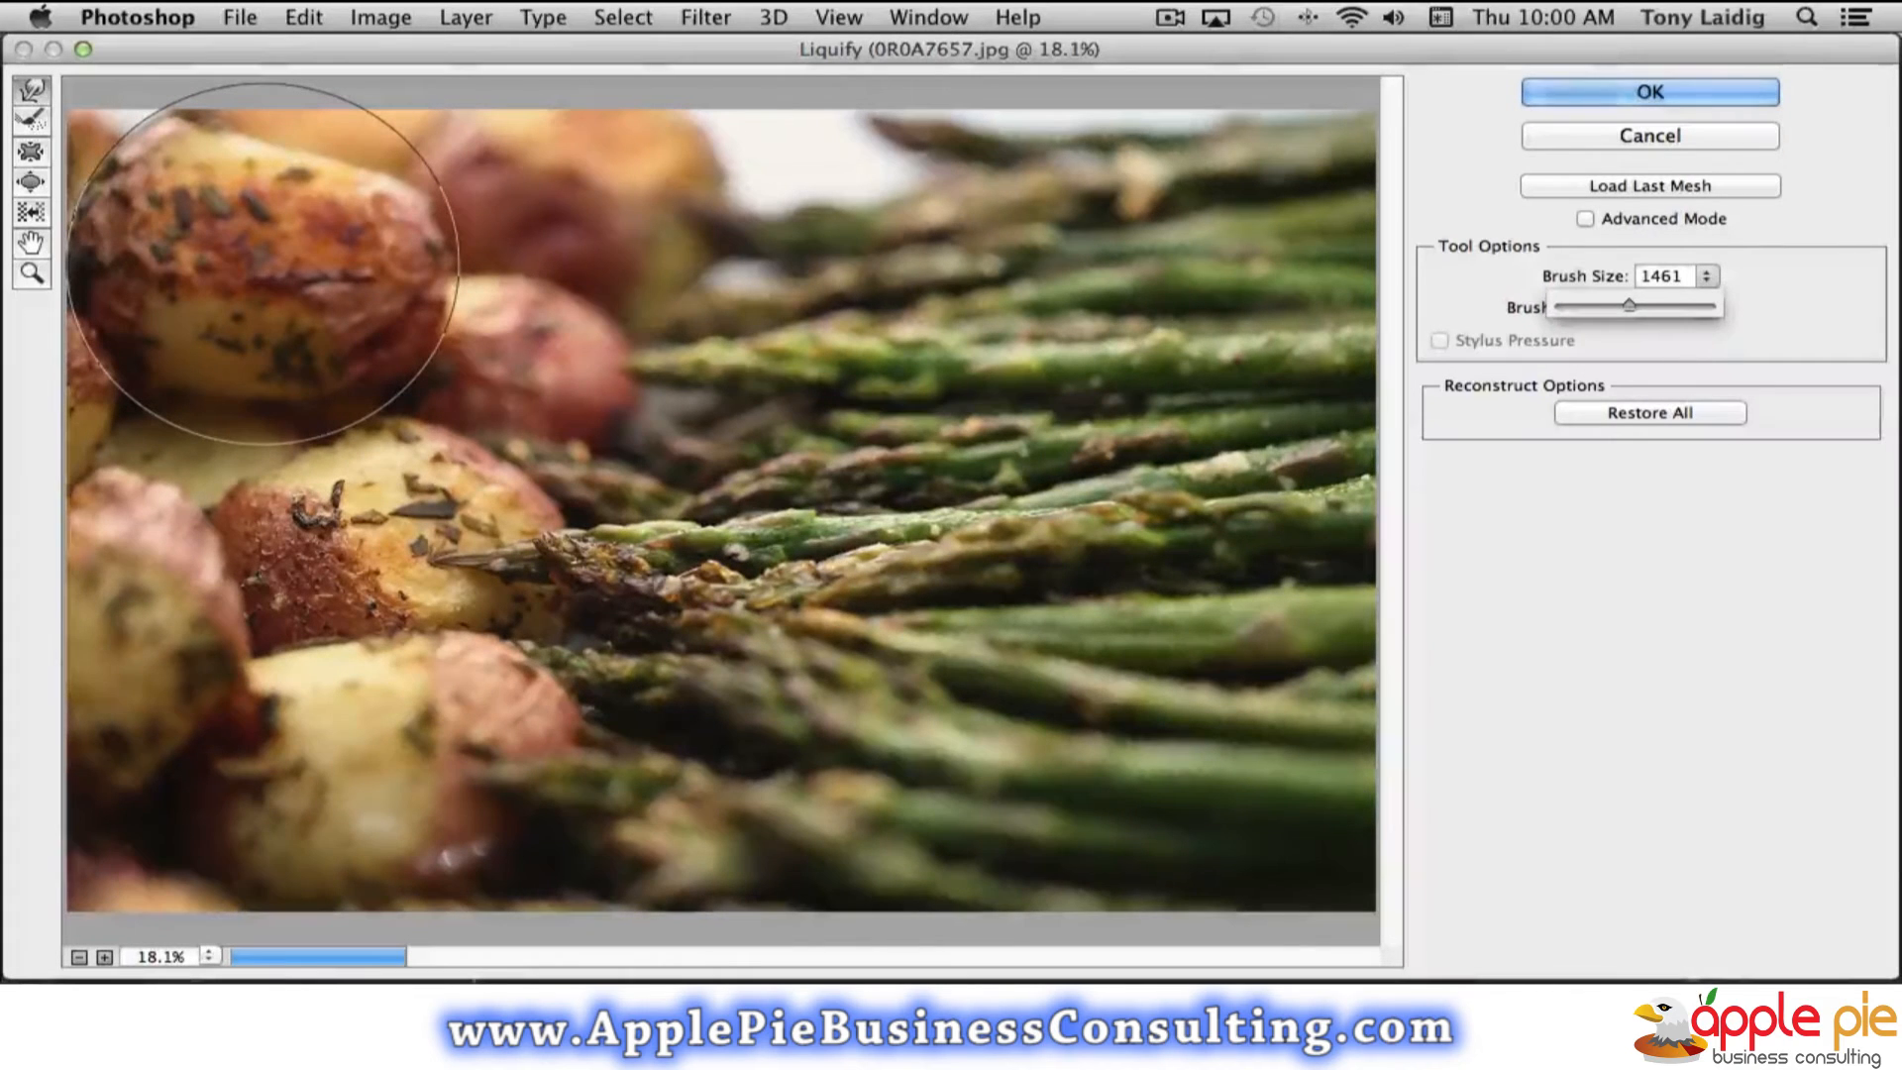
click(264, 264)
mouse_move(264, 264)
mouse_down()
mouse_move(333, 280)
mouse_move(276, 285)
mouse_up()
mouse_move(315, 604)
mouse_down()
mouse_move(307, 506)
mouse_move(351, 490)
mouse_move(255, 509)
mouse_move(284, 535)
mouse_move(436, 563)
mouse_up()
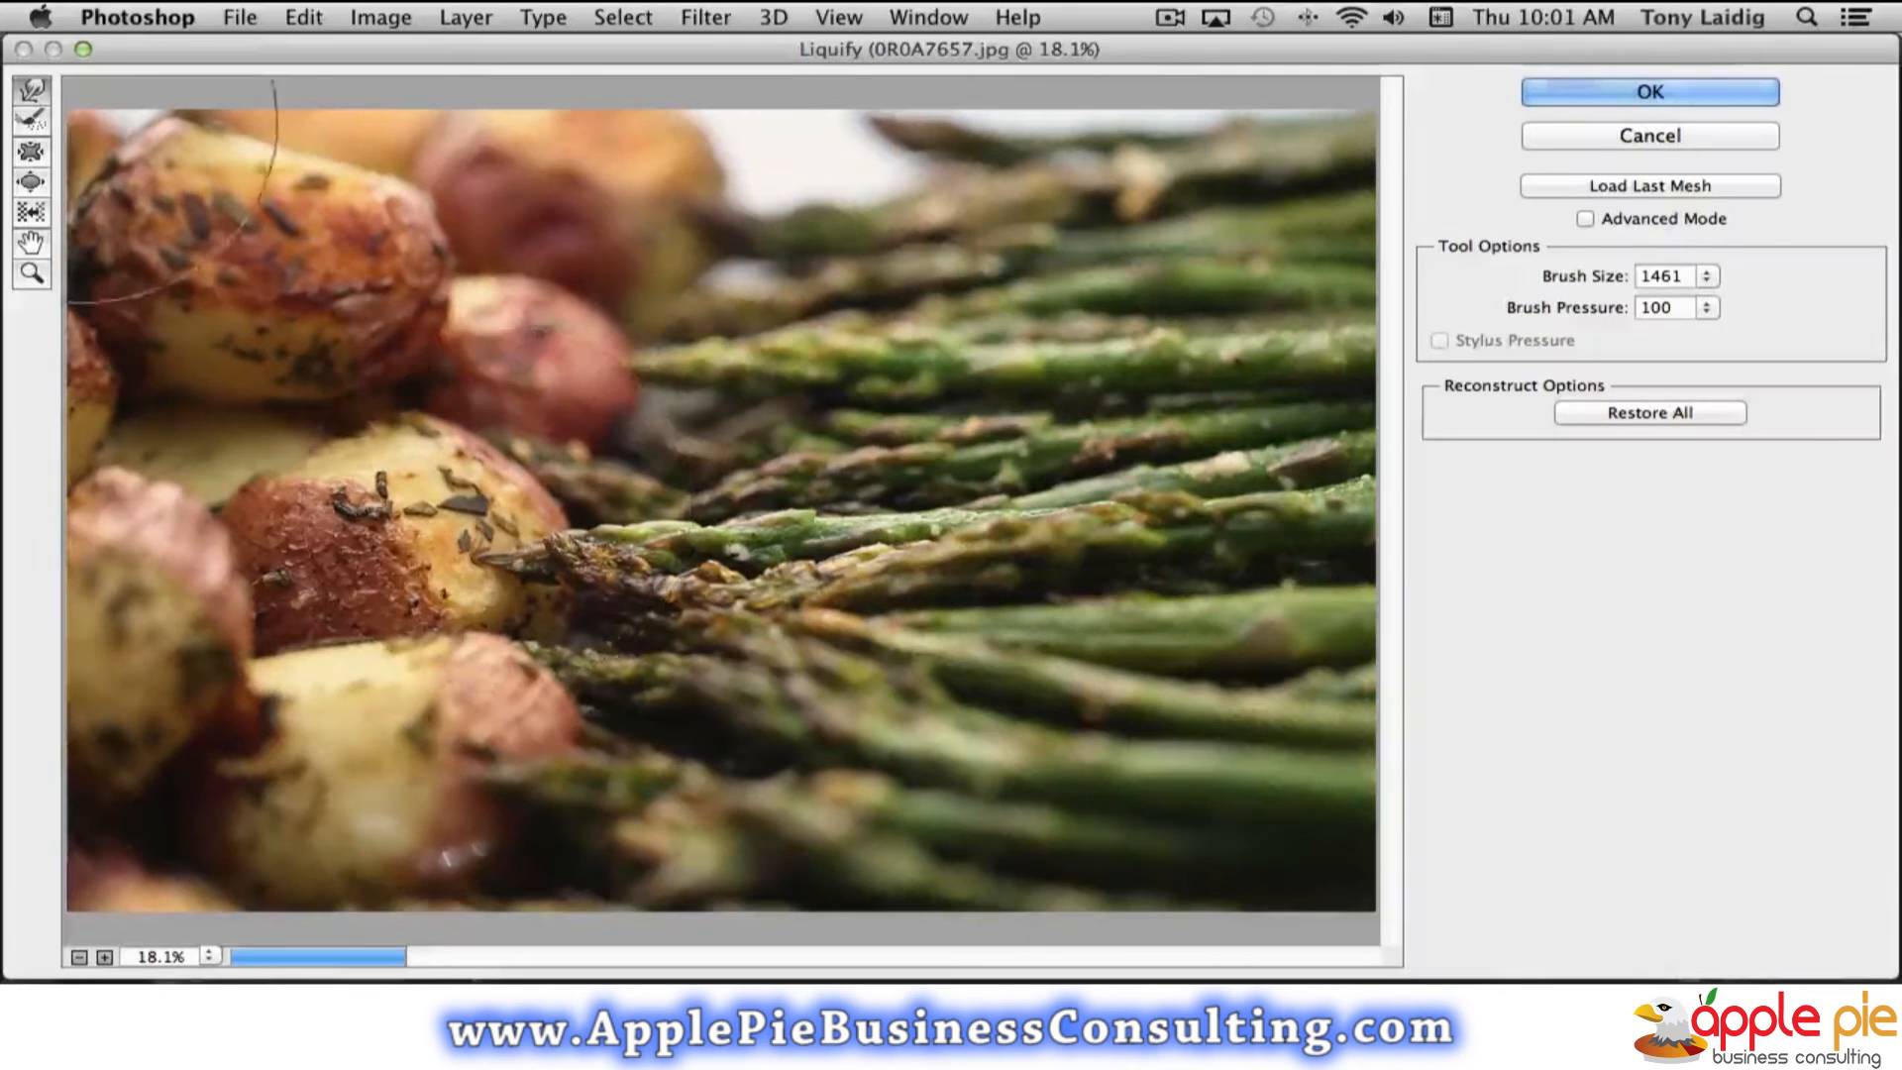
click(33, 121)
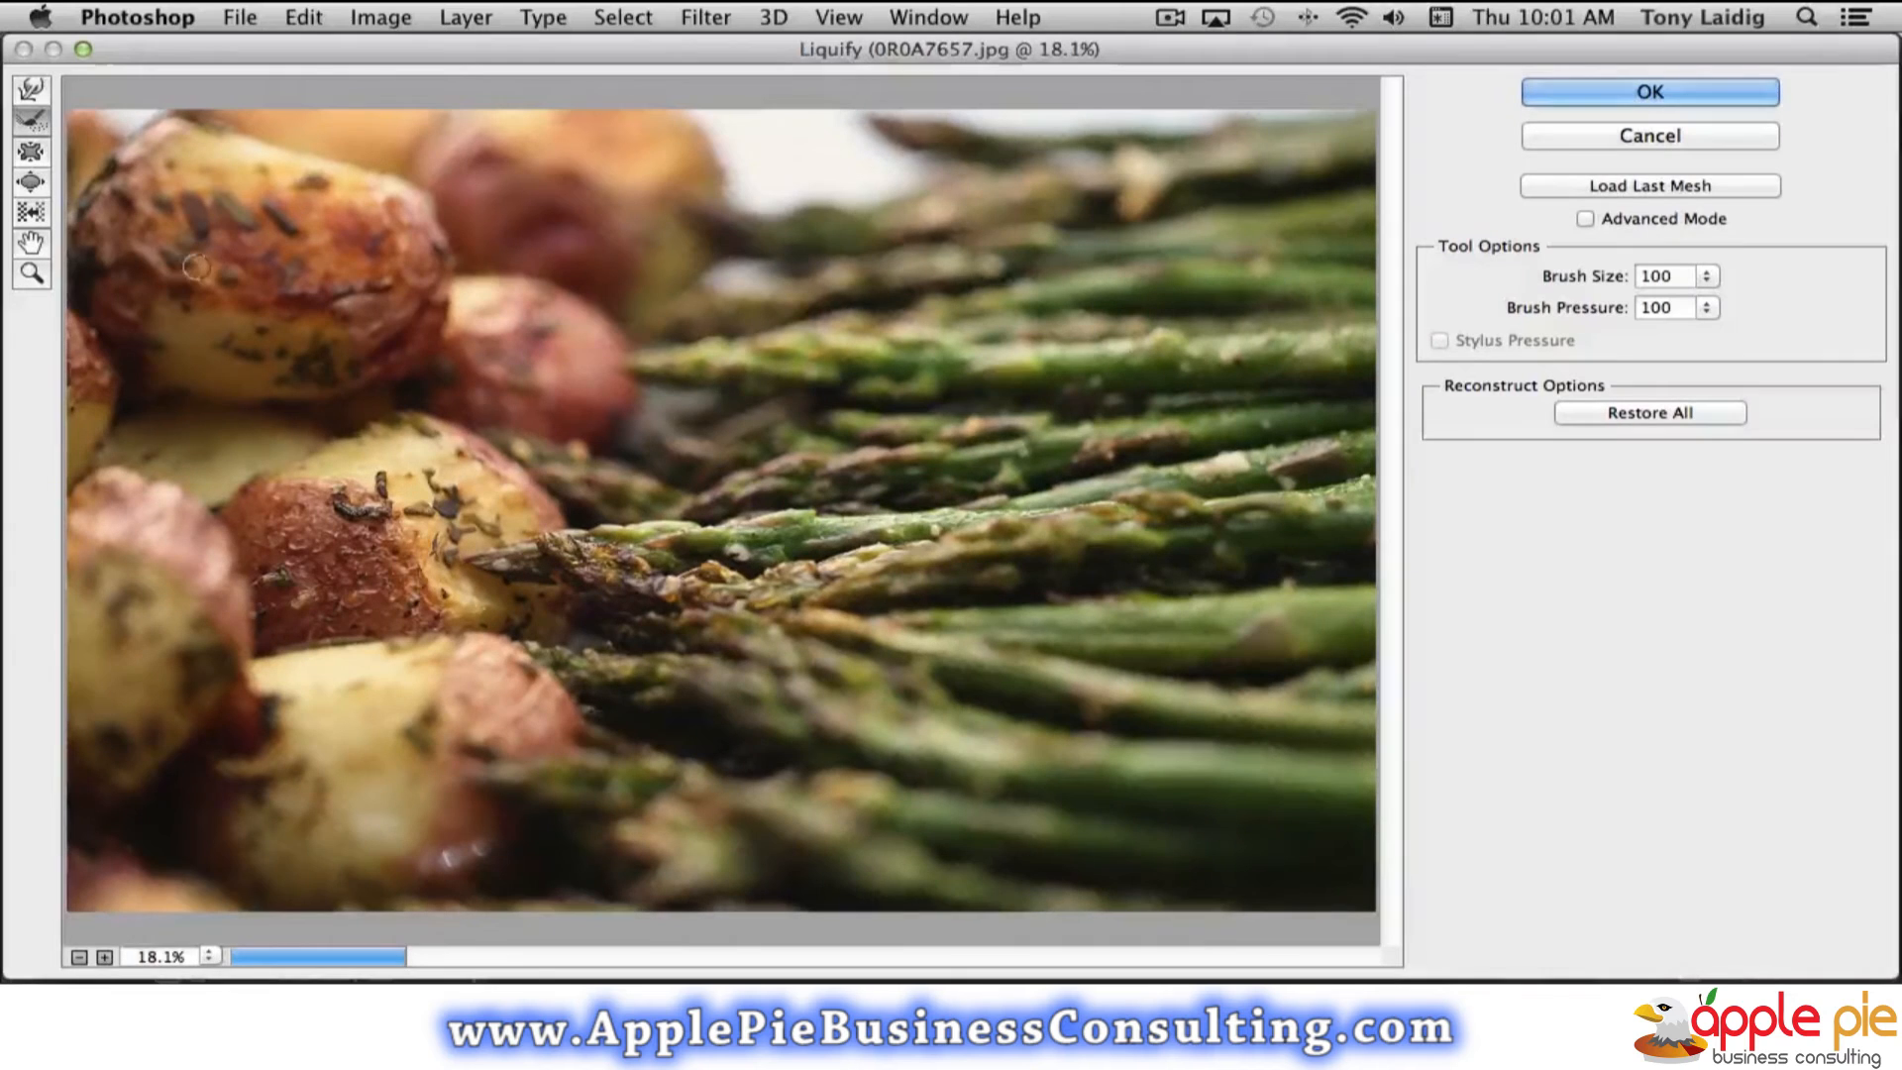
Pucker the asparagus tips at the centre of the photo with the Pucker tool at brush size 2362
click(31, 155)
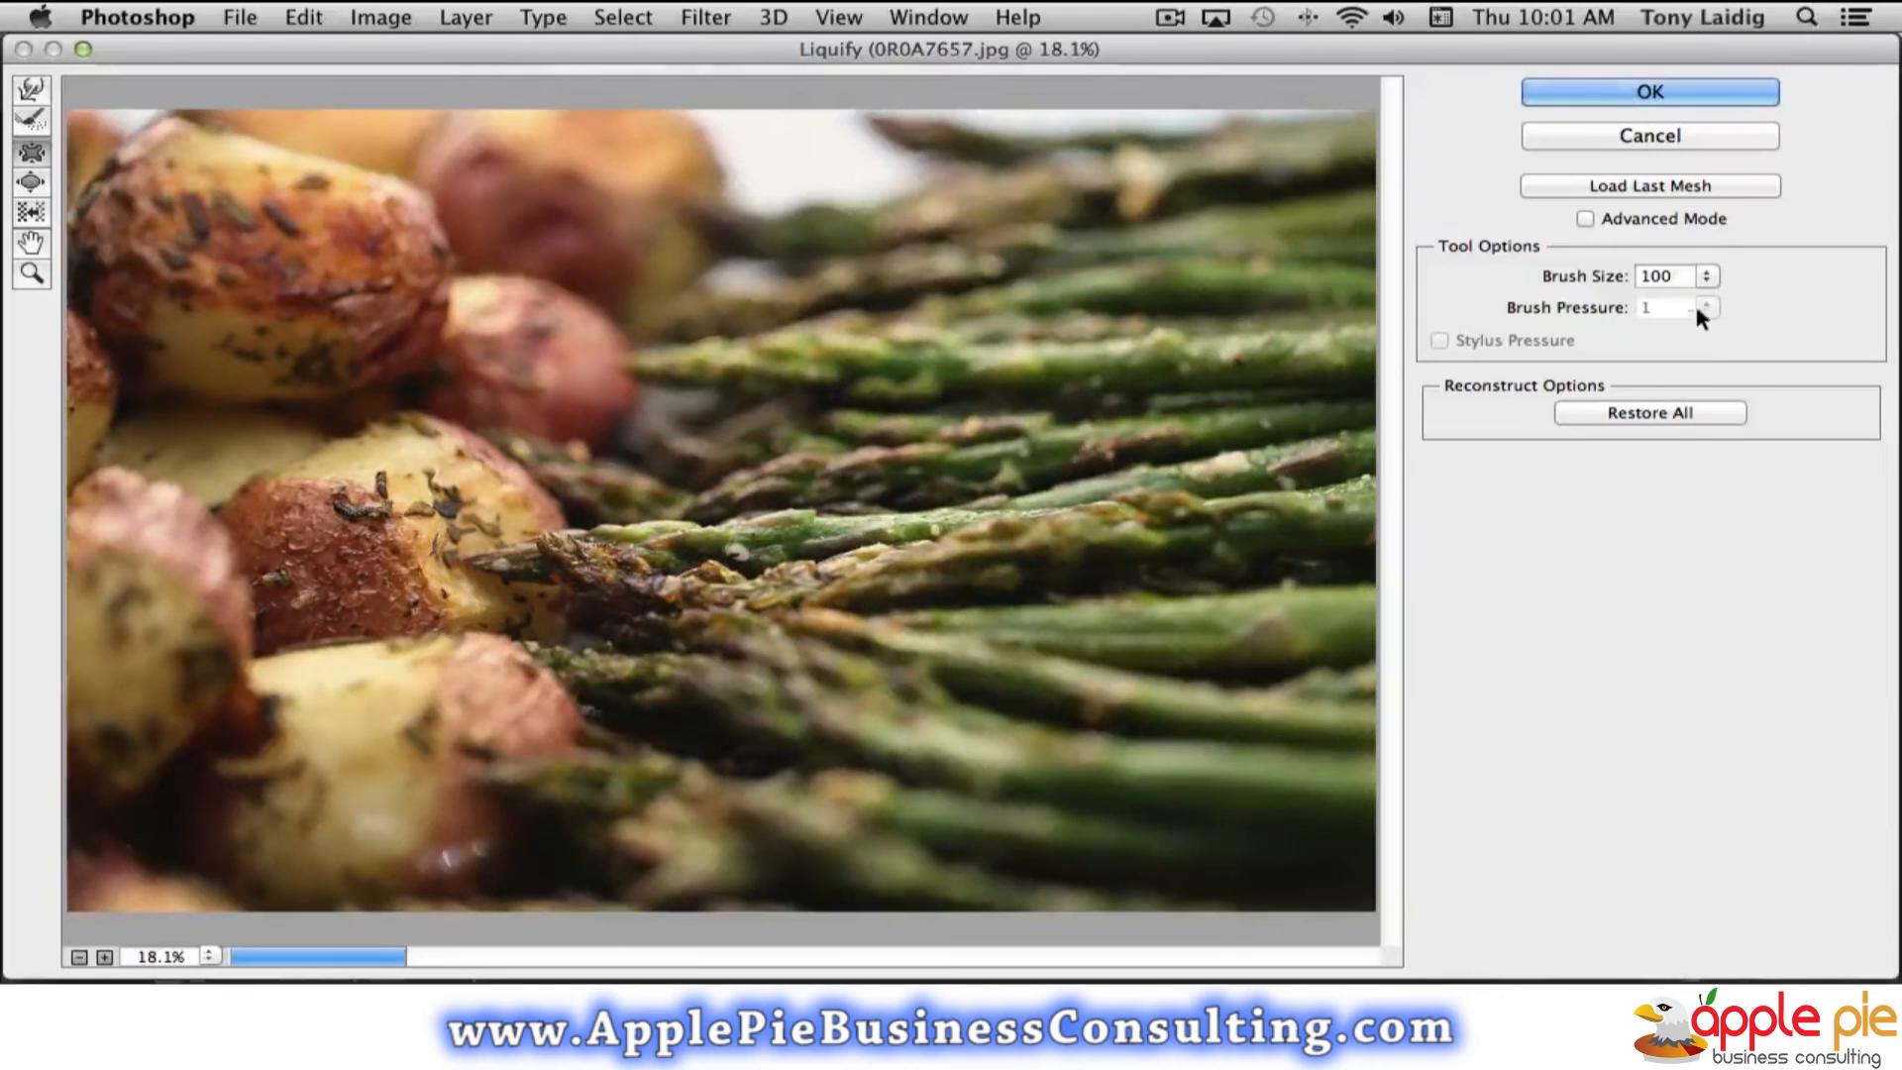
click(1705, 276)
drag(1590, 306, 1647, 305)
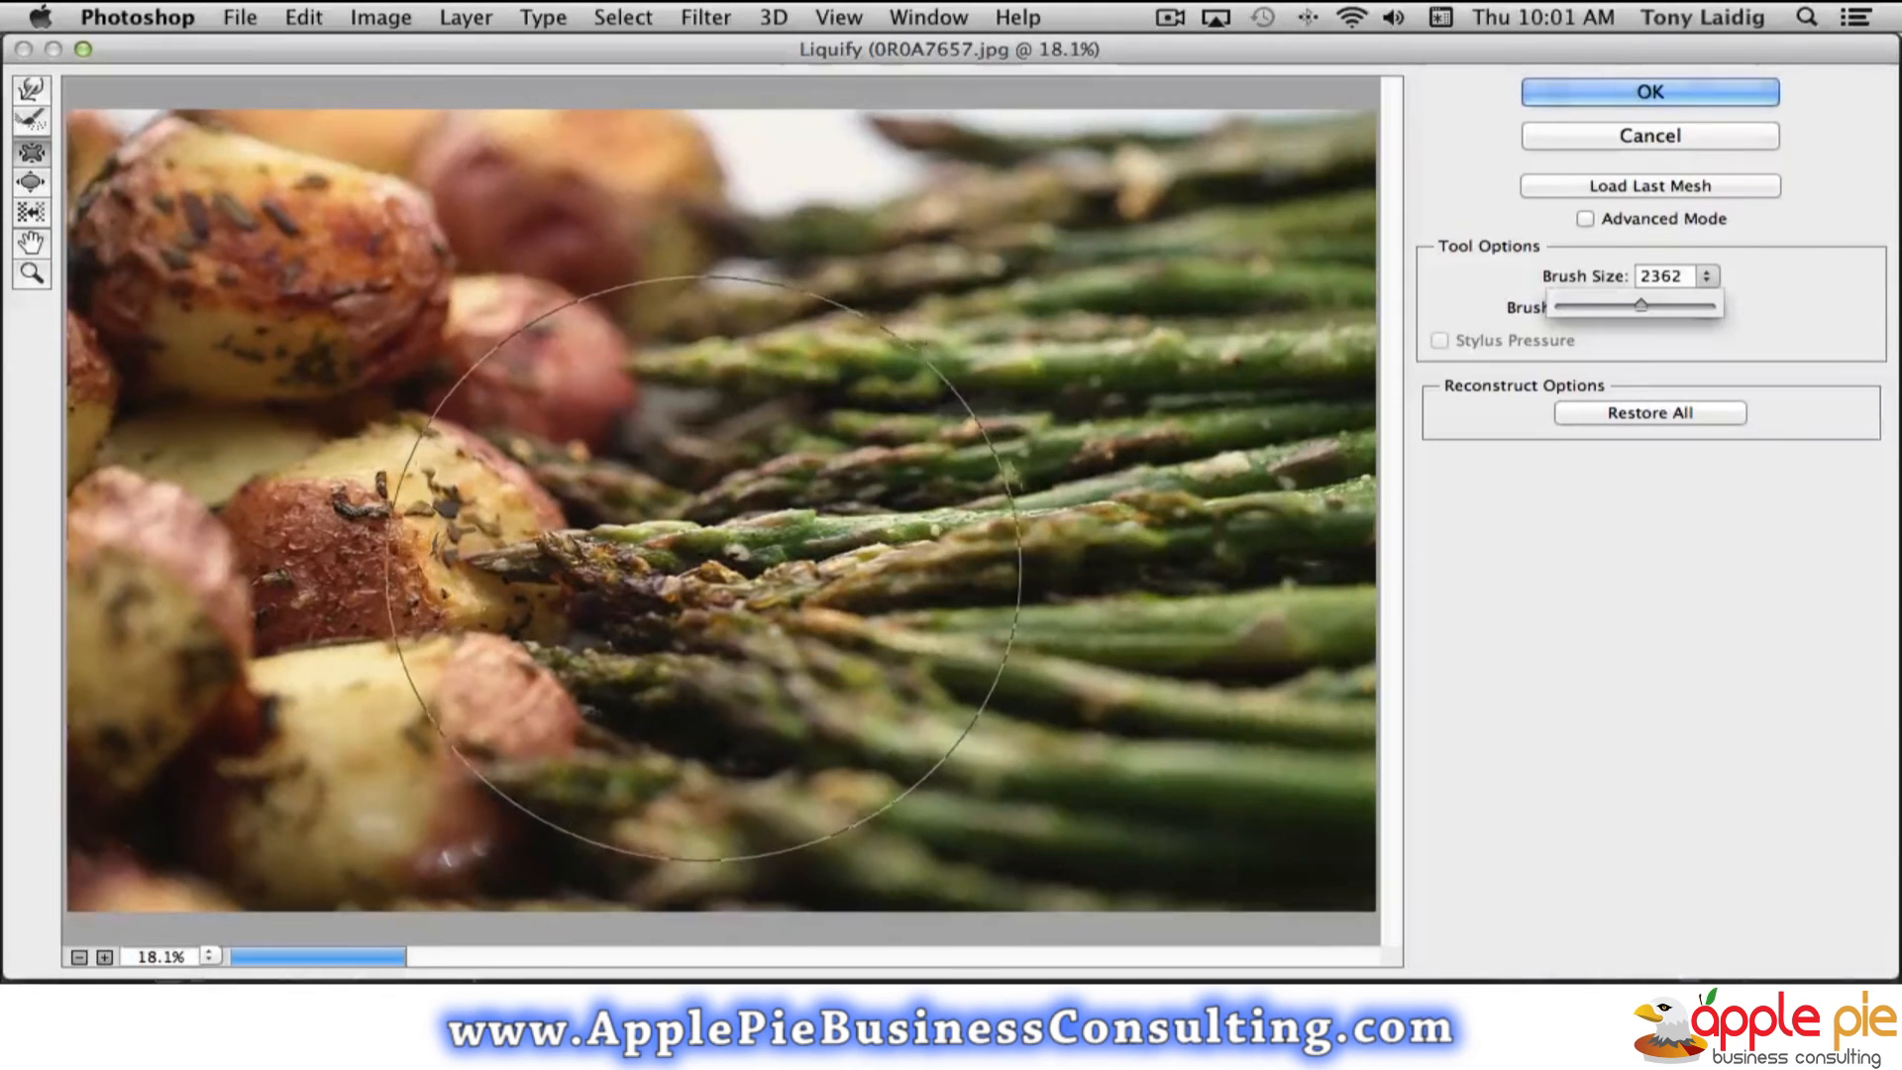
click(701, 571)
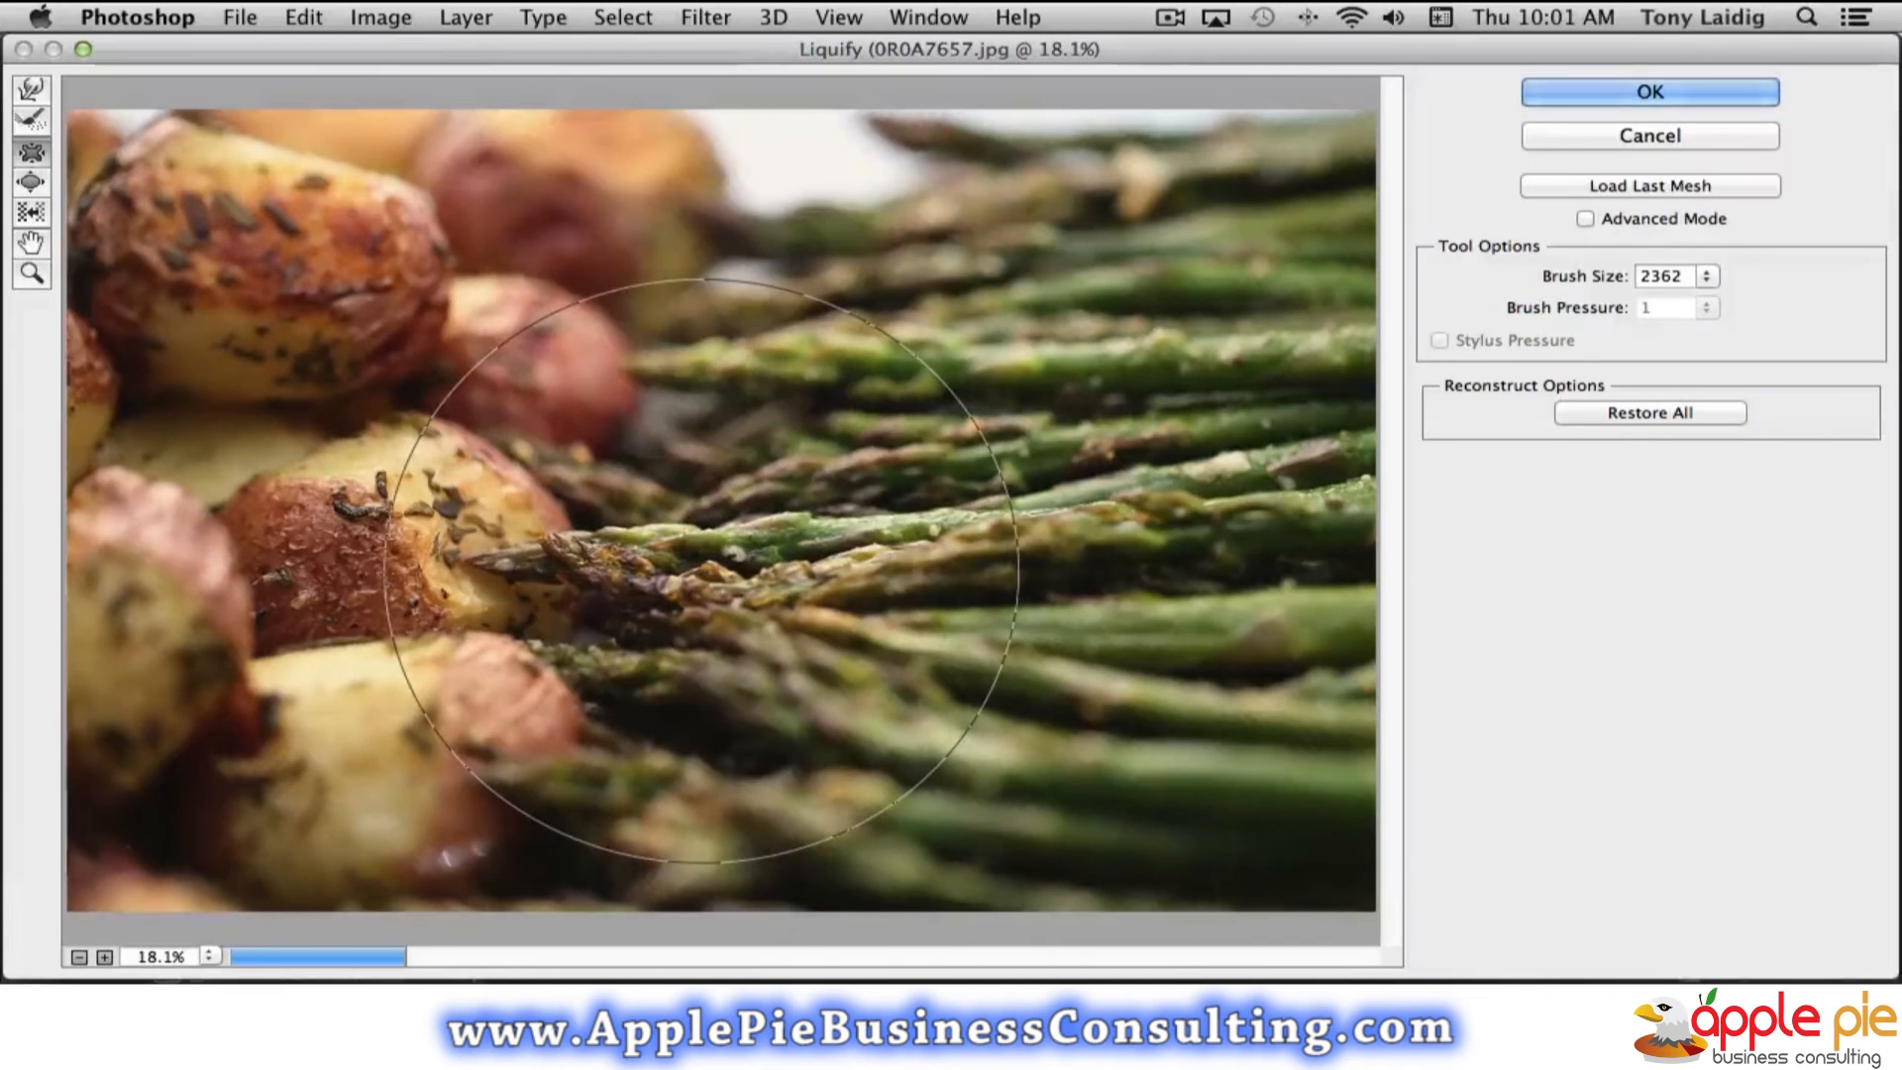
drag(701, 571, 701, 570)
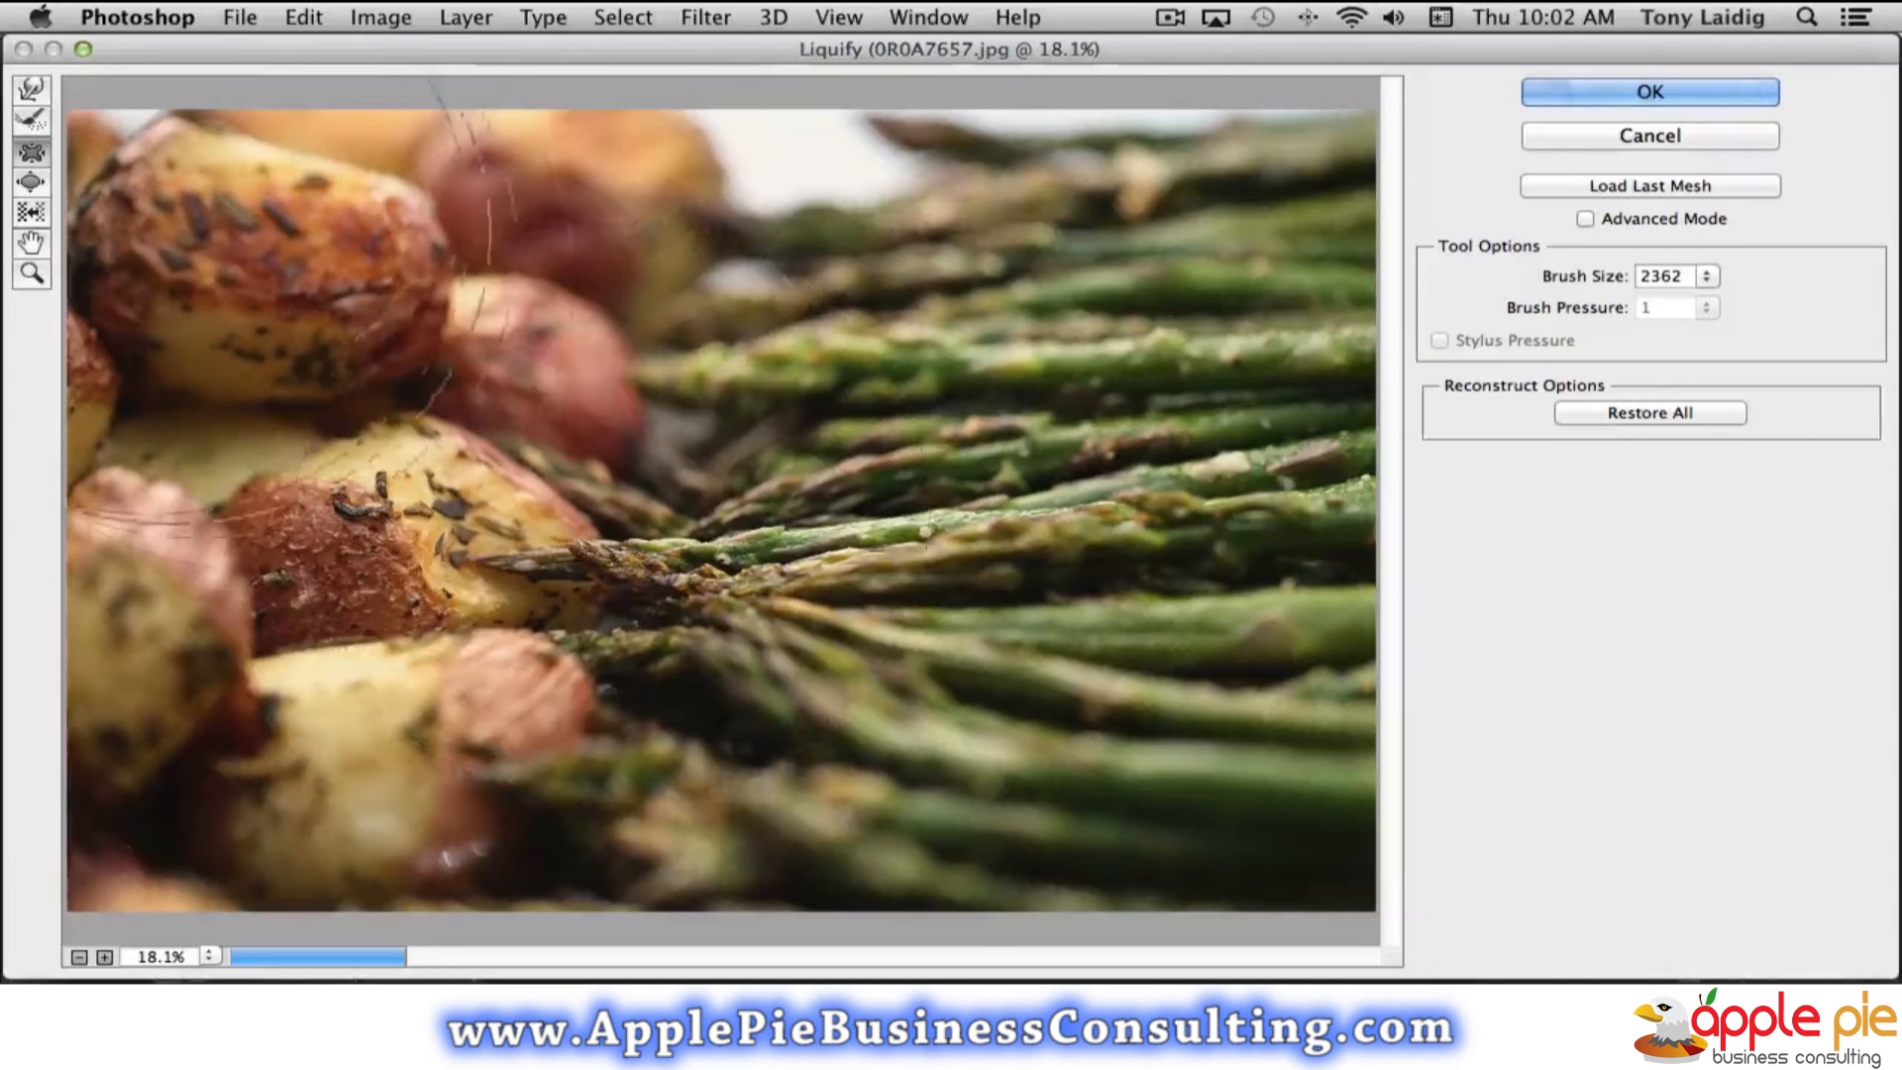
Bloat the central asparagus tips with a 1766 brush, and distort the middle potato's upper edge with the Push Left tool at size 100
click(32, 182)
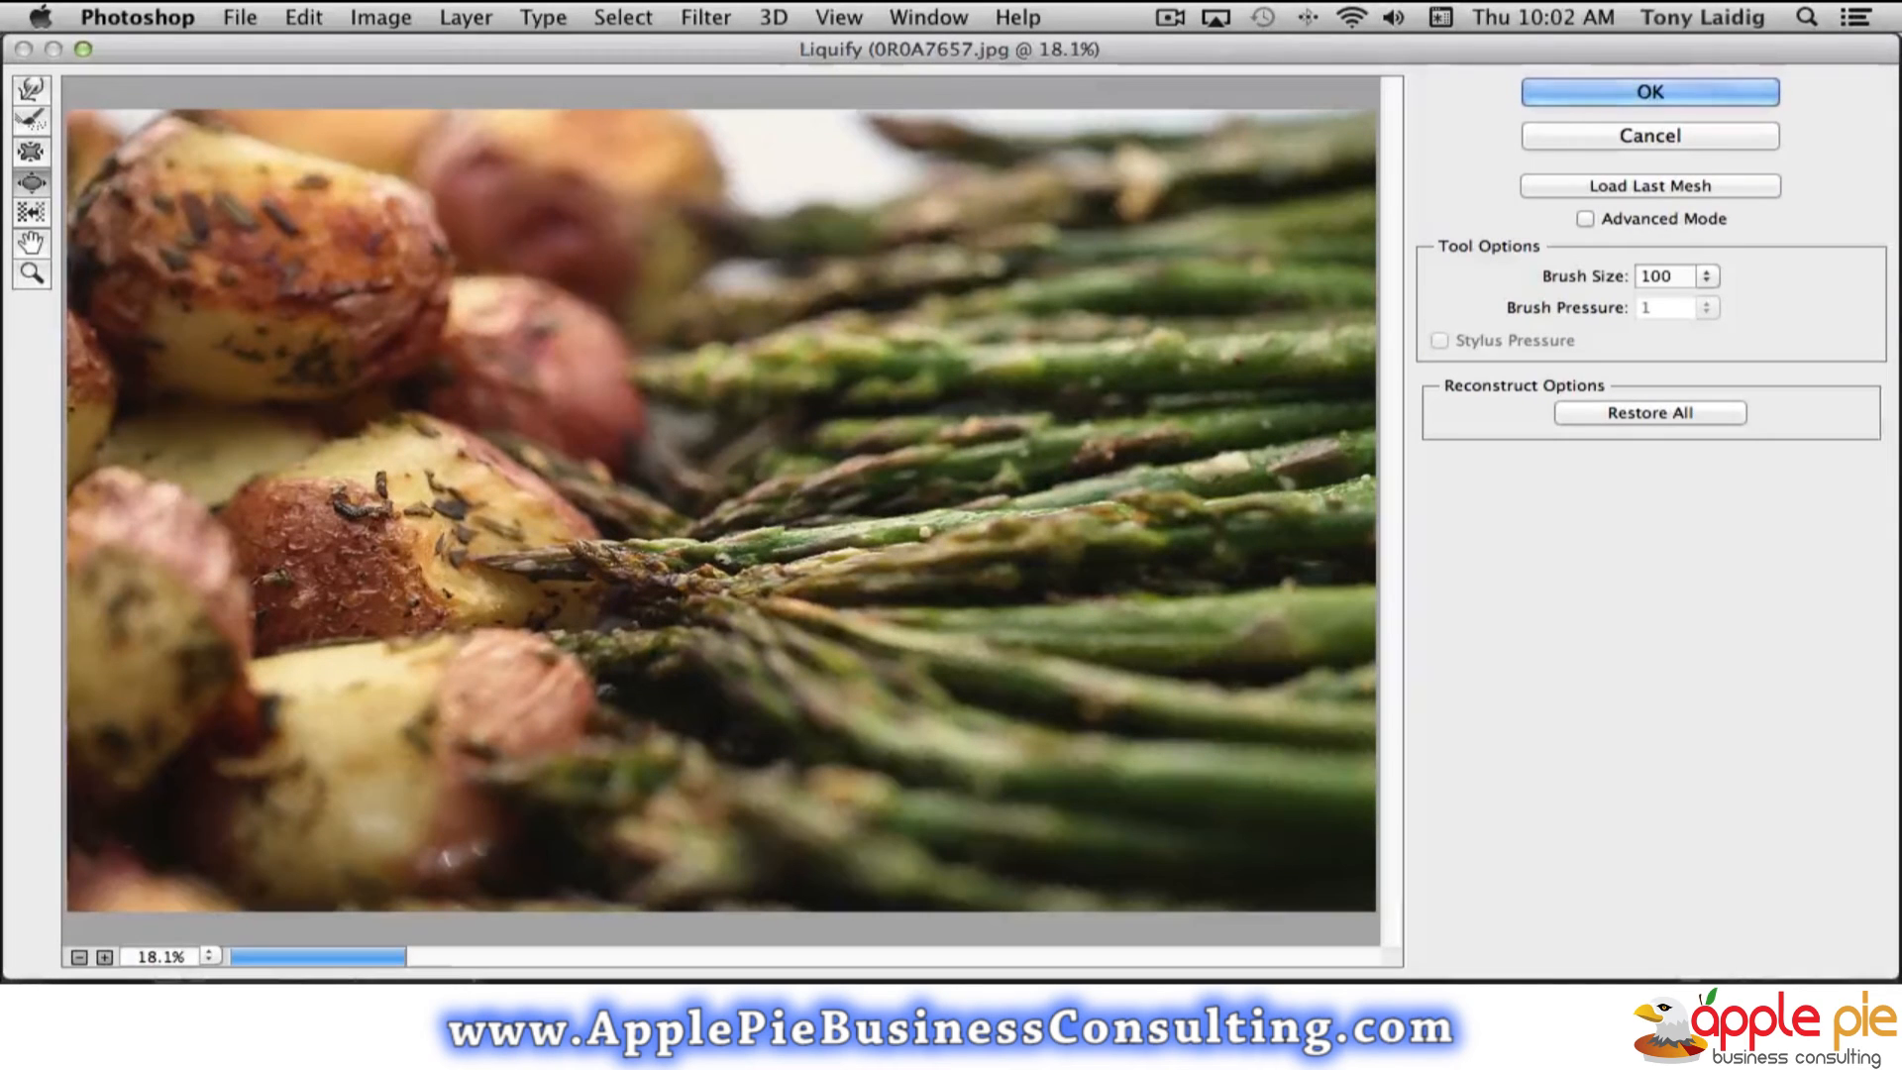
mouse_move(1706, 276)
mouse_down()
mouse_move(1572, 306)
mouse_move(1651, 315)
mouse_move(1625, 311)
mouse_up()
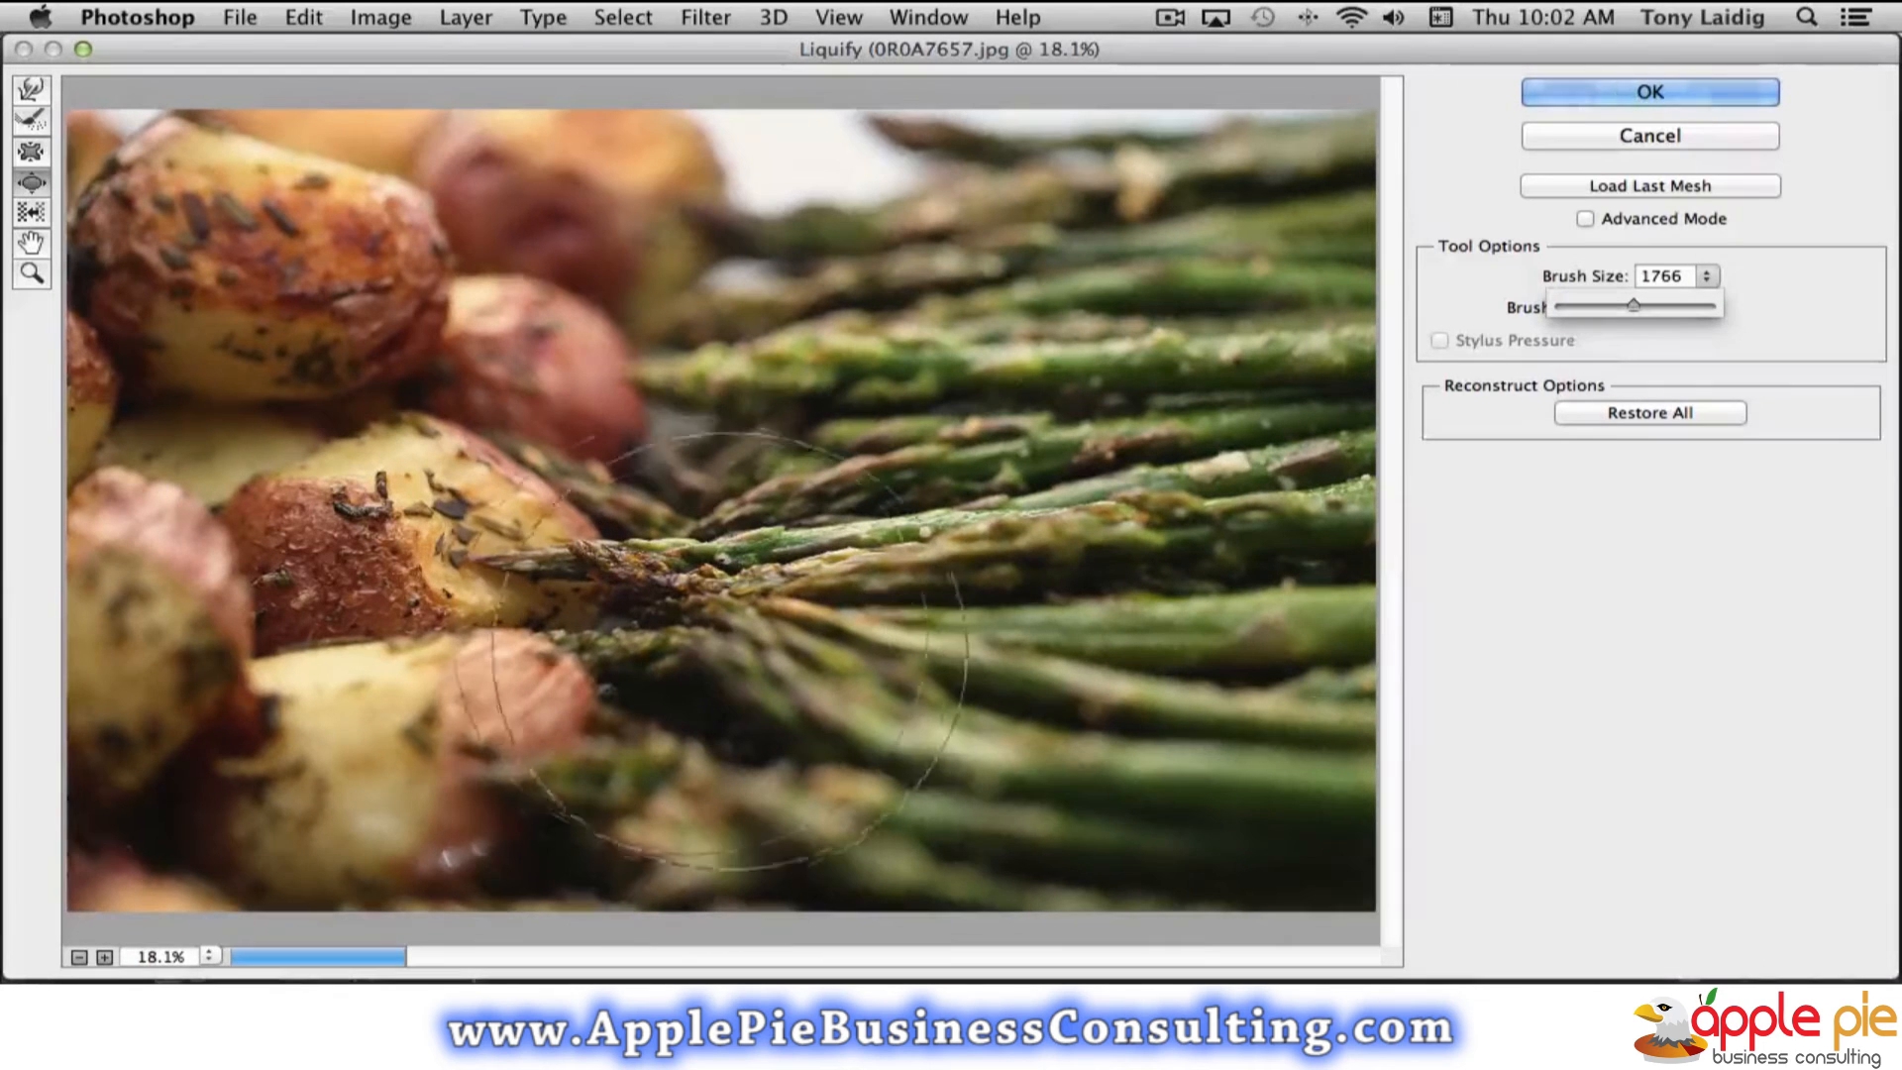
click(673, 538)
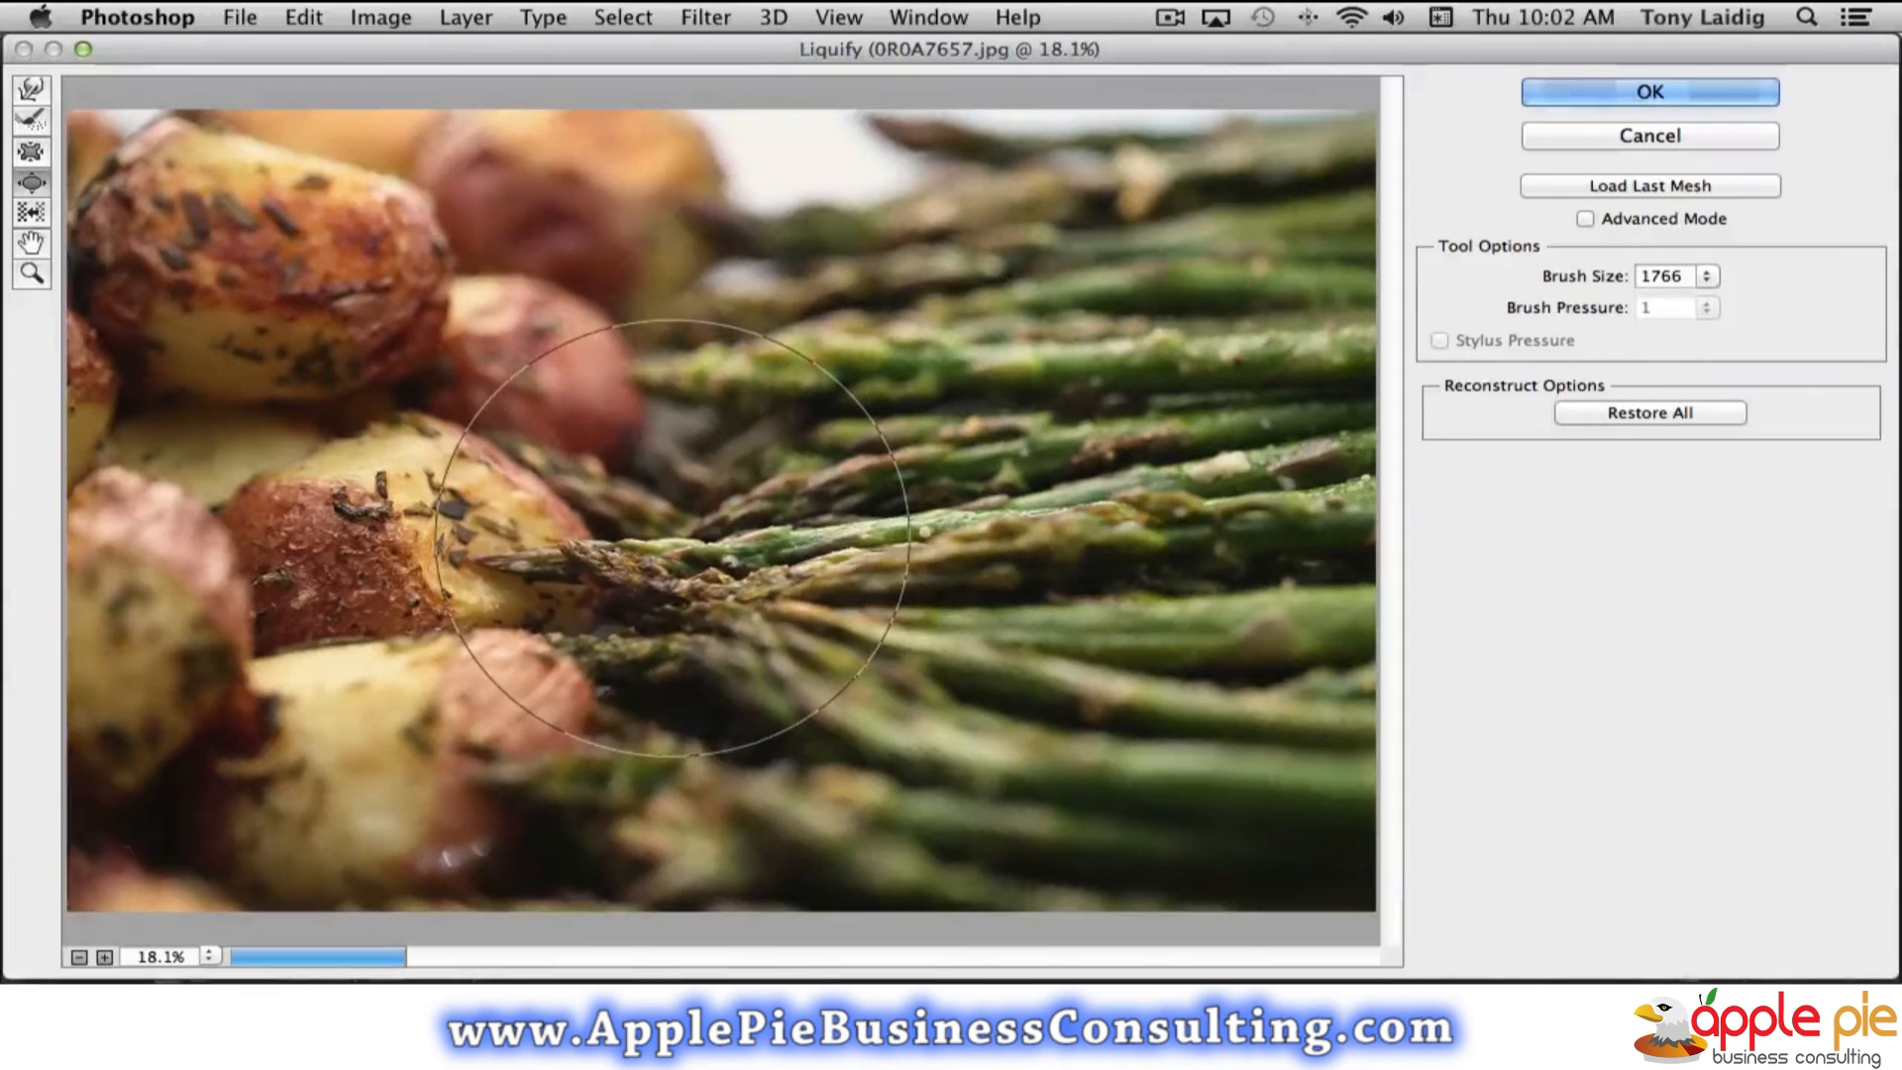
click(944, 637)
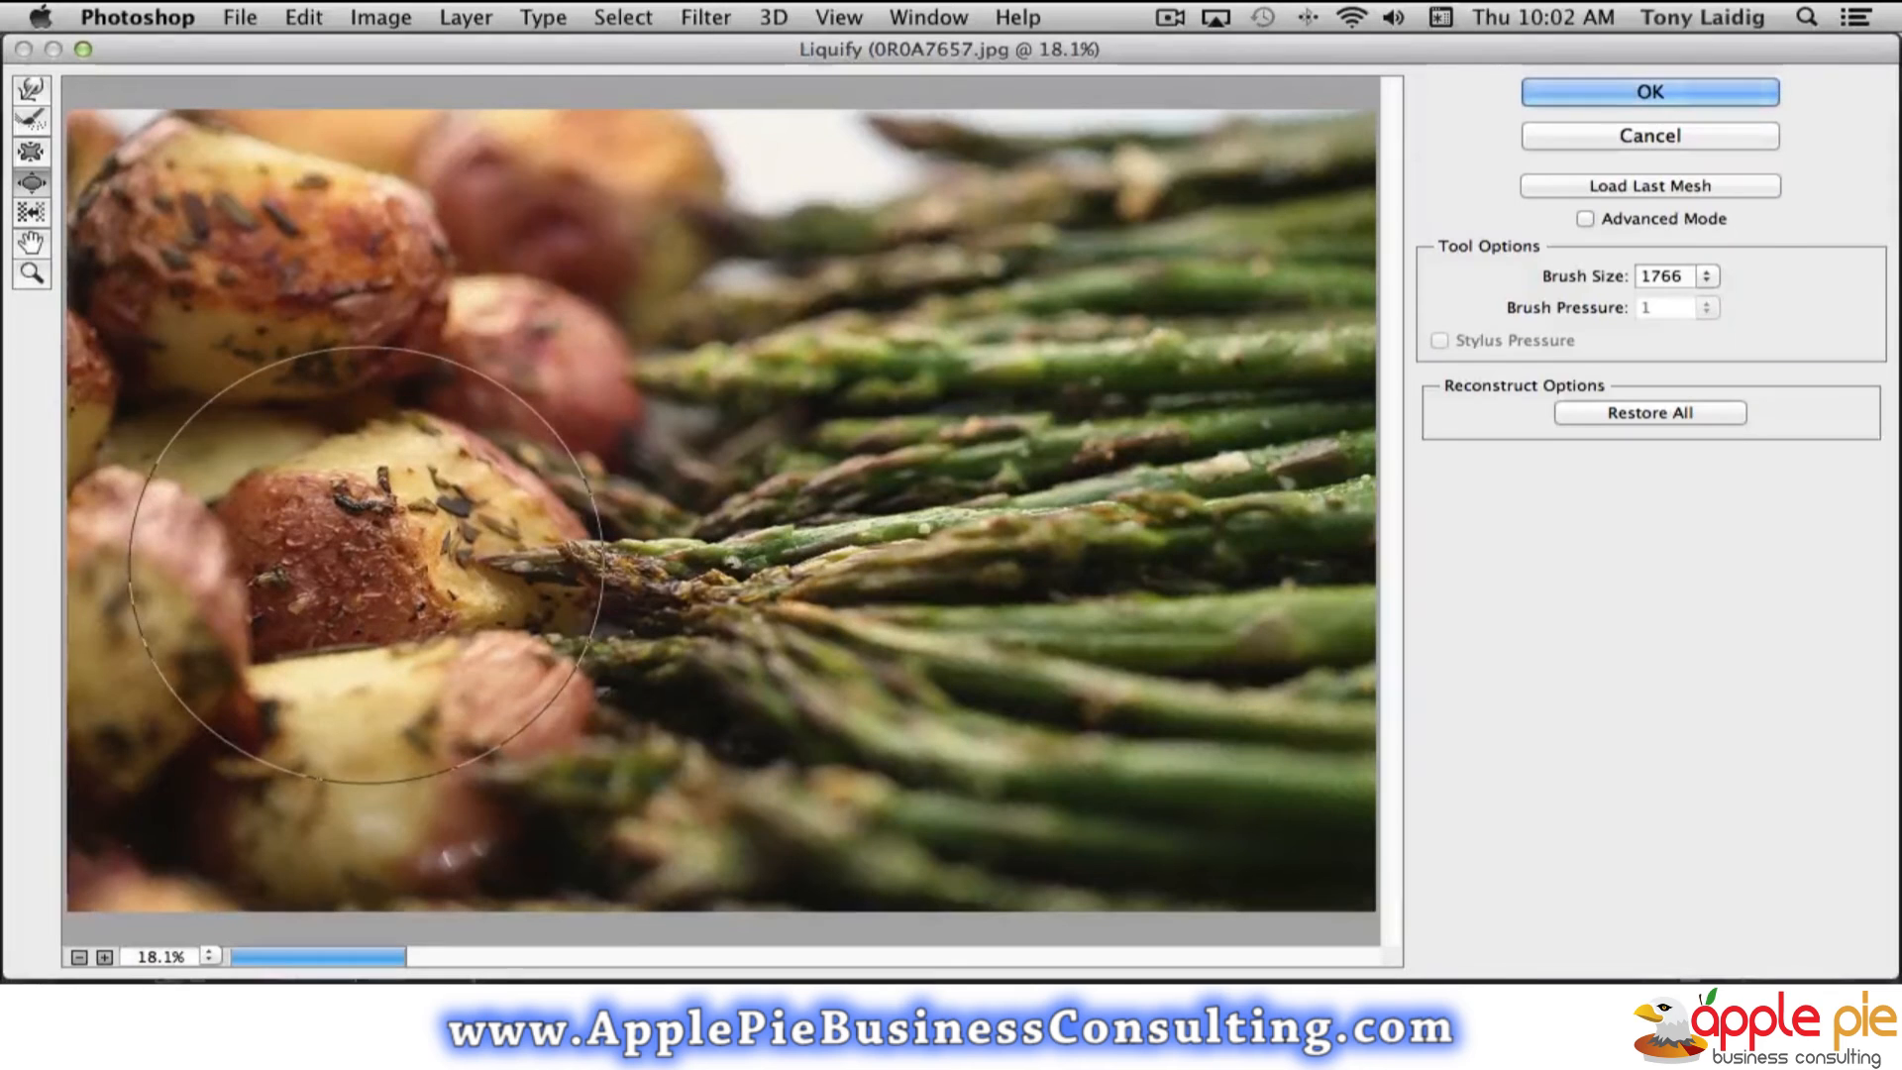
click(30, 213)
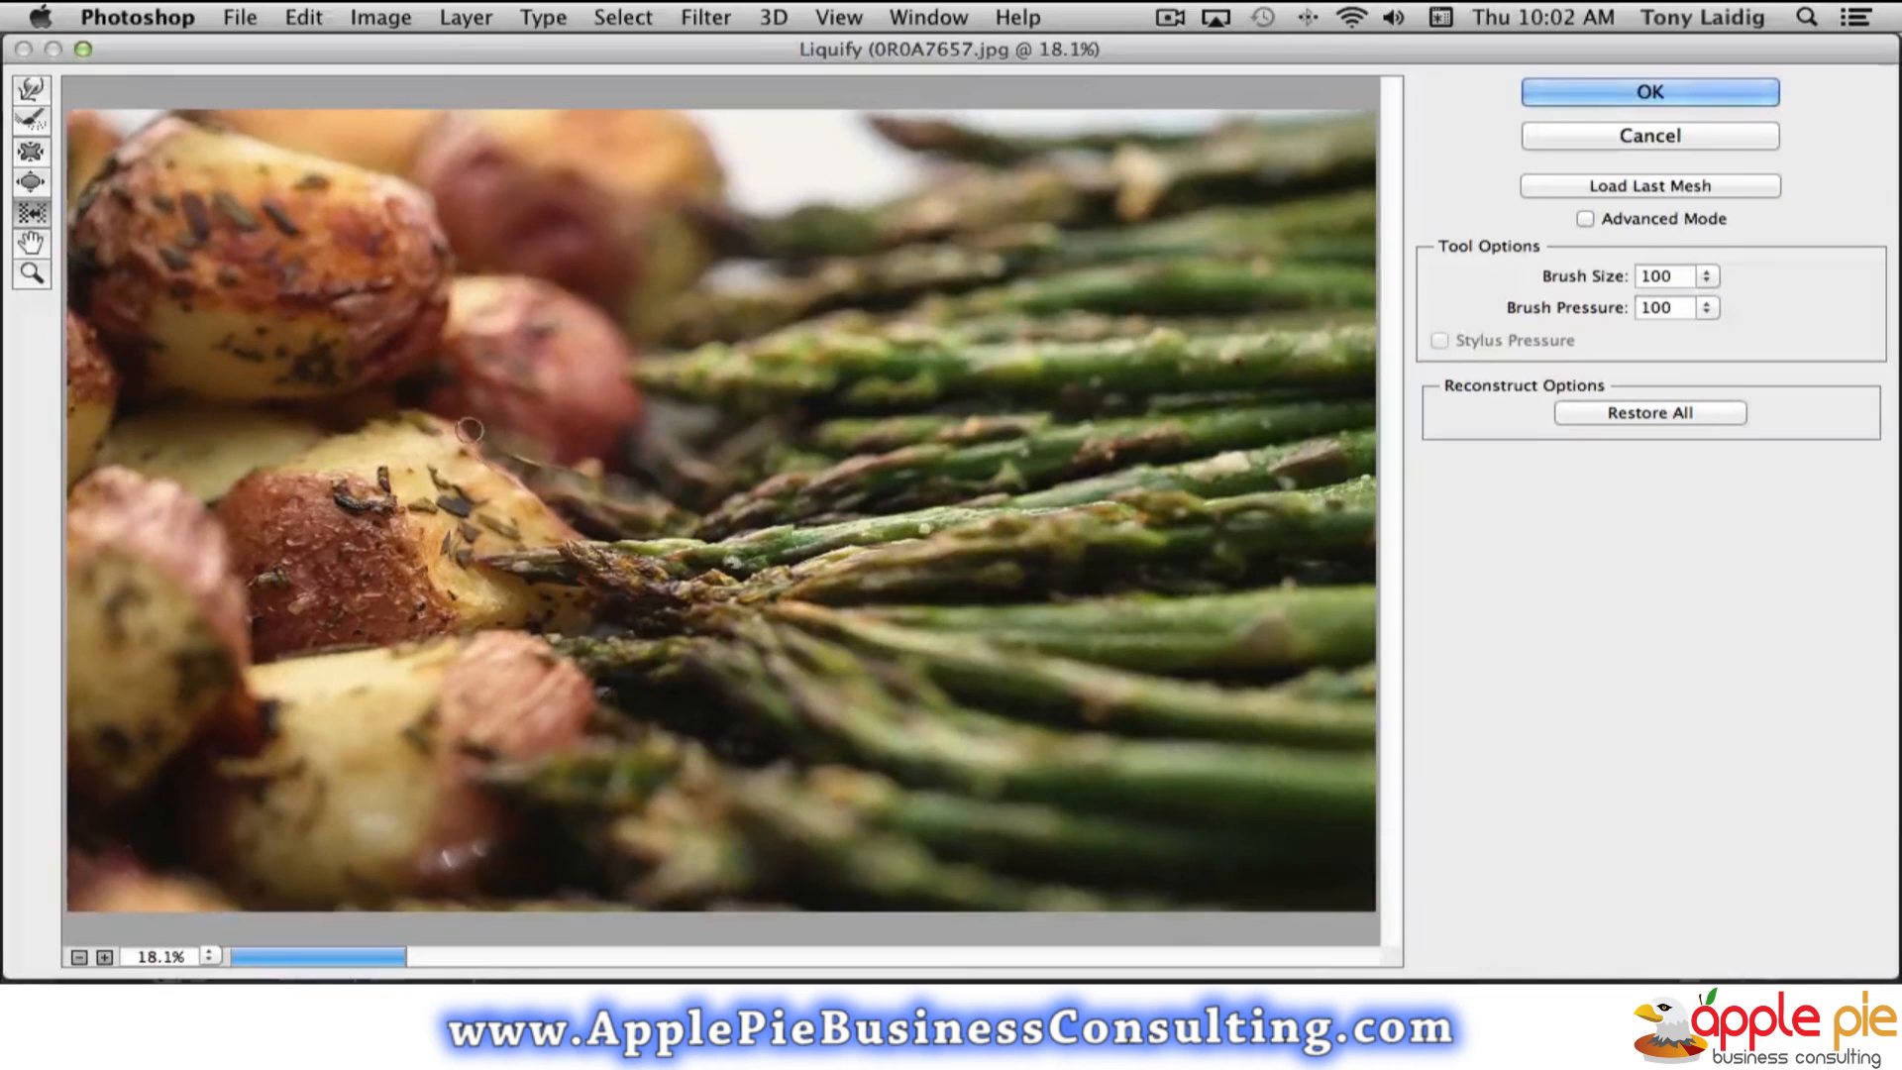
Examine the distorted potatoes and asparagus with the Hand and Zoom tools at magnifications from 12.5% to 33.3%
click(32, 244)
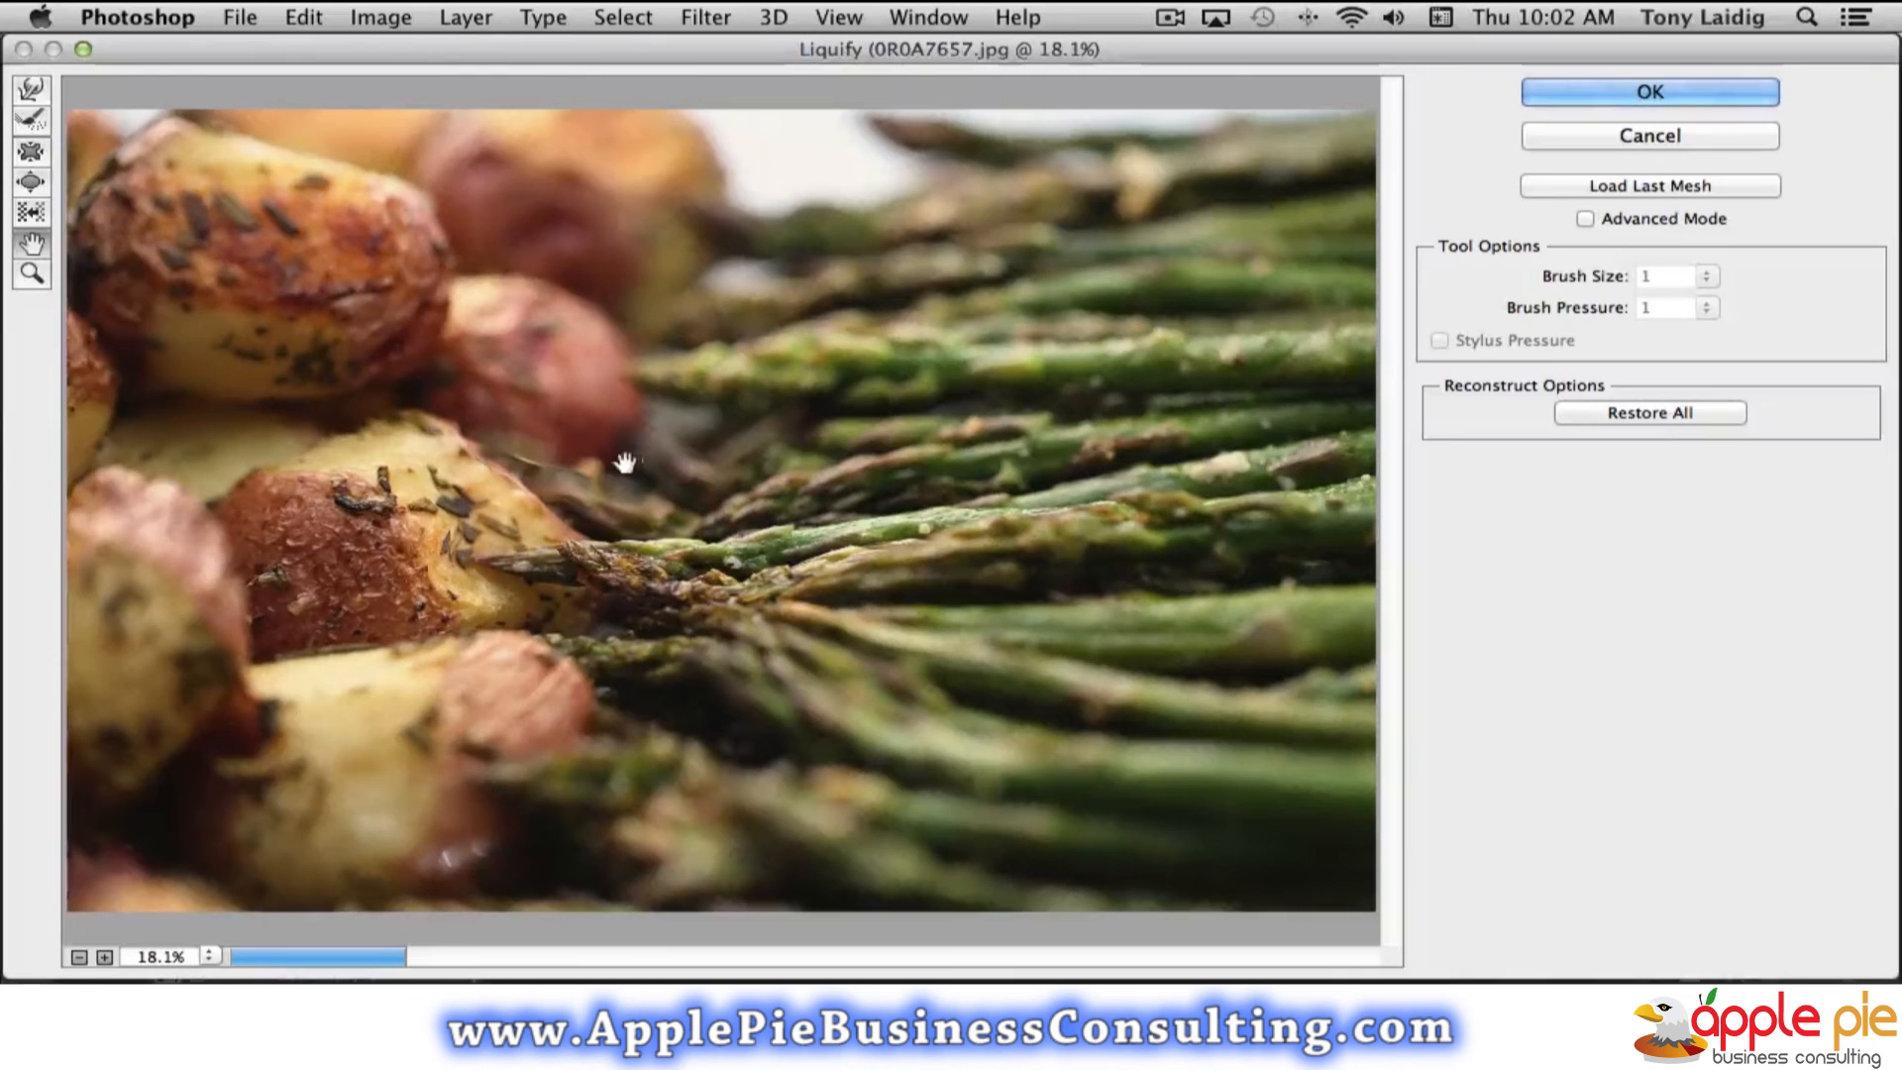
click(104, 957)
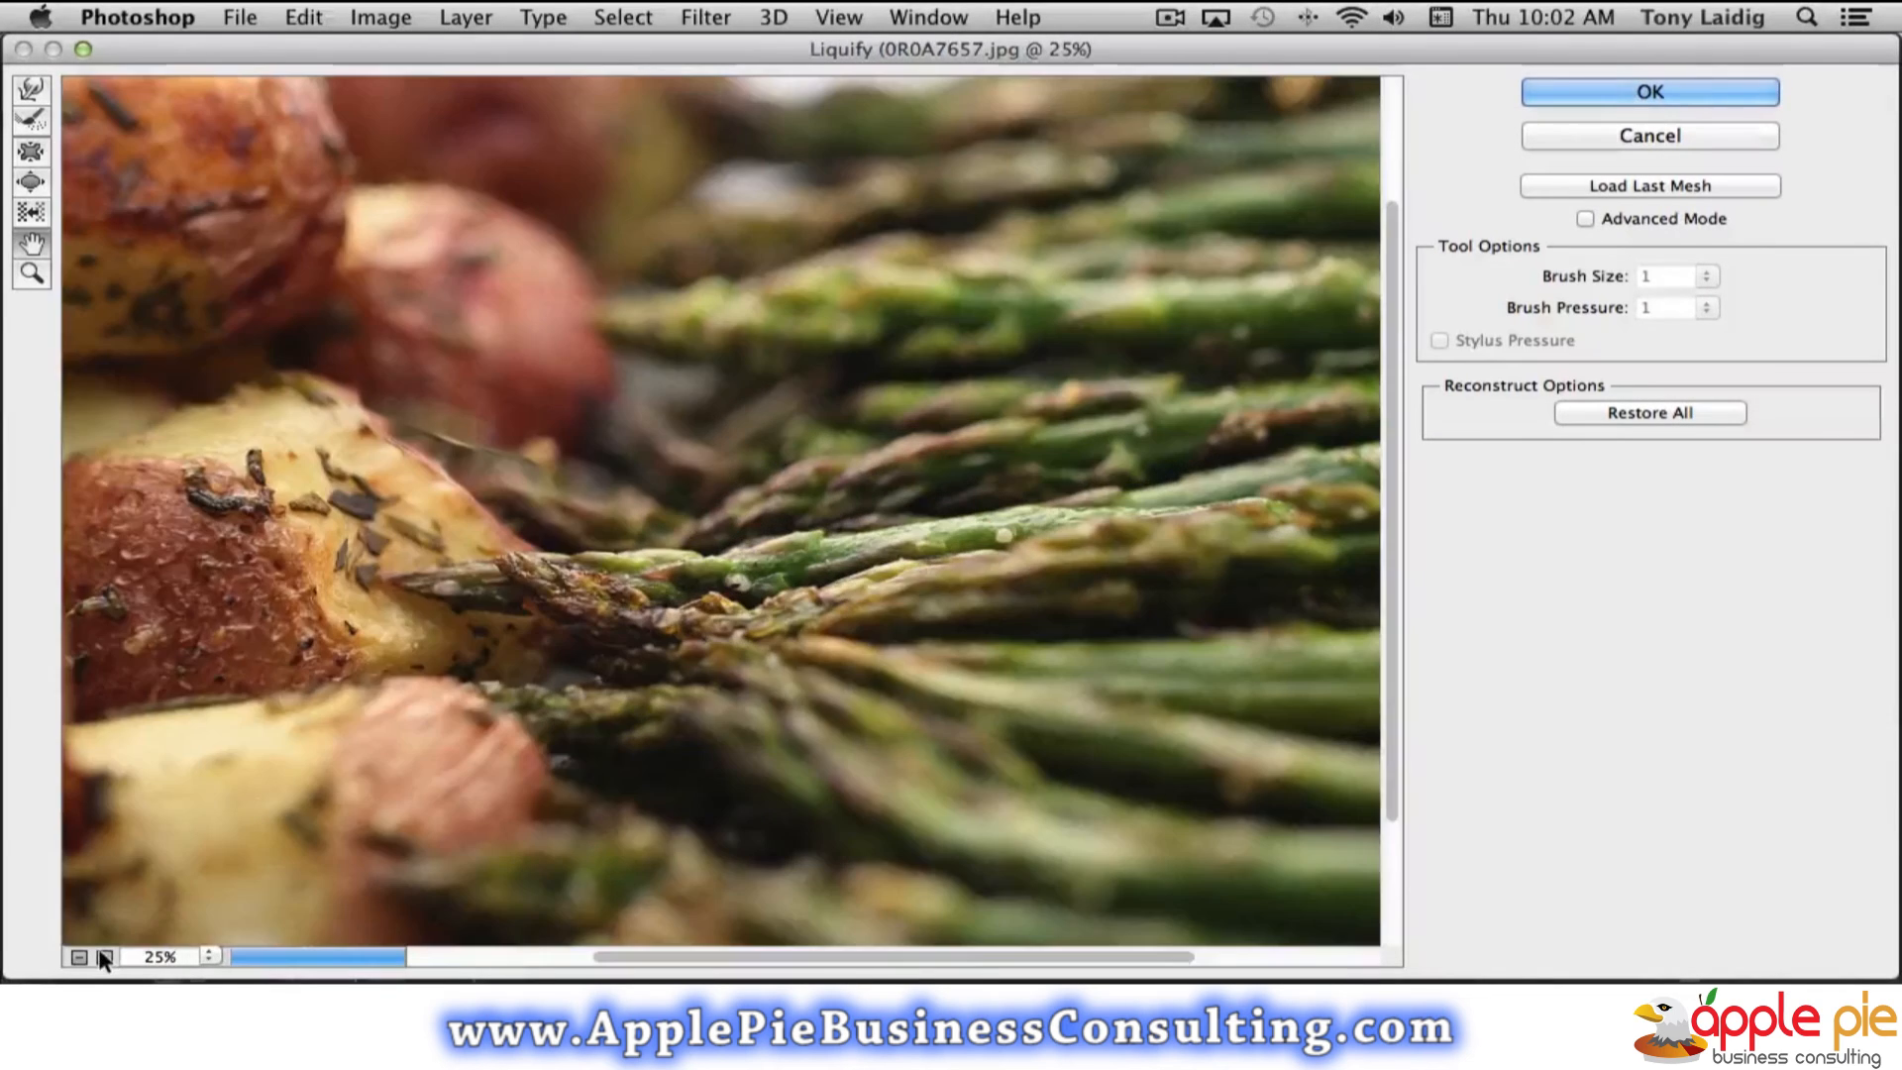
click(104, 957)
mouse_move(743, 539)
mouse_down()
mouse_move(212, 768)
mouse_move(753, 512)
mouse_up()
click(30, 276)
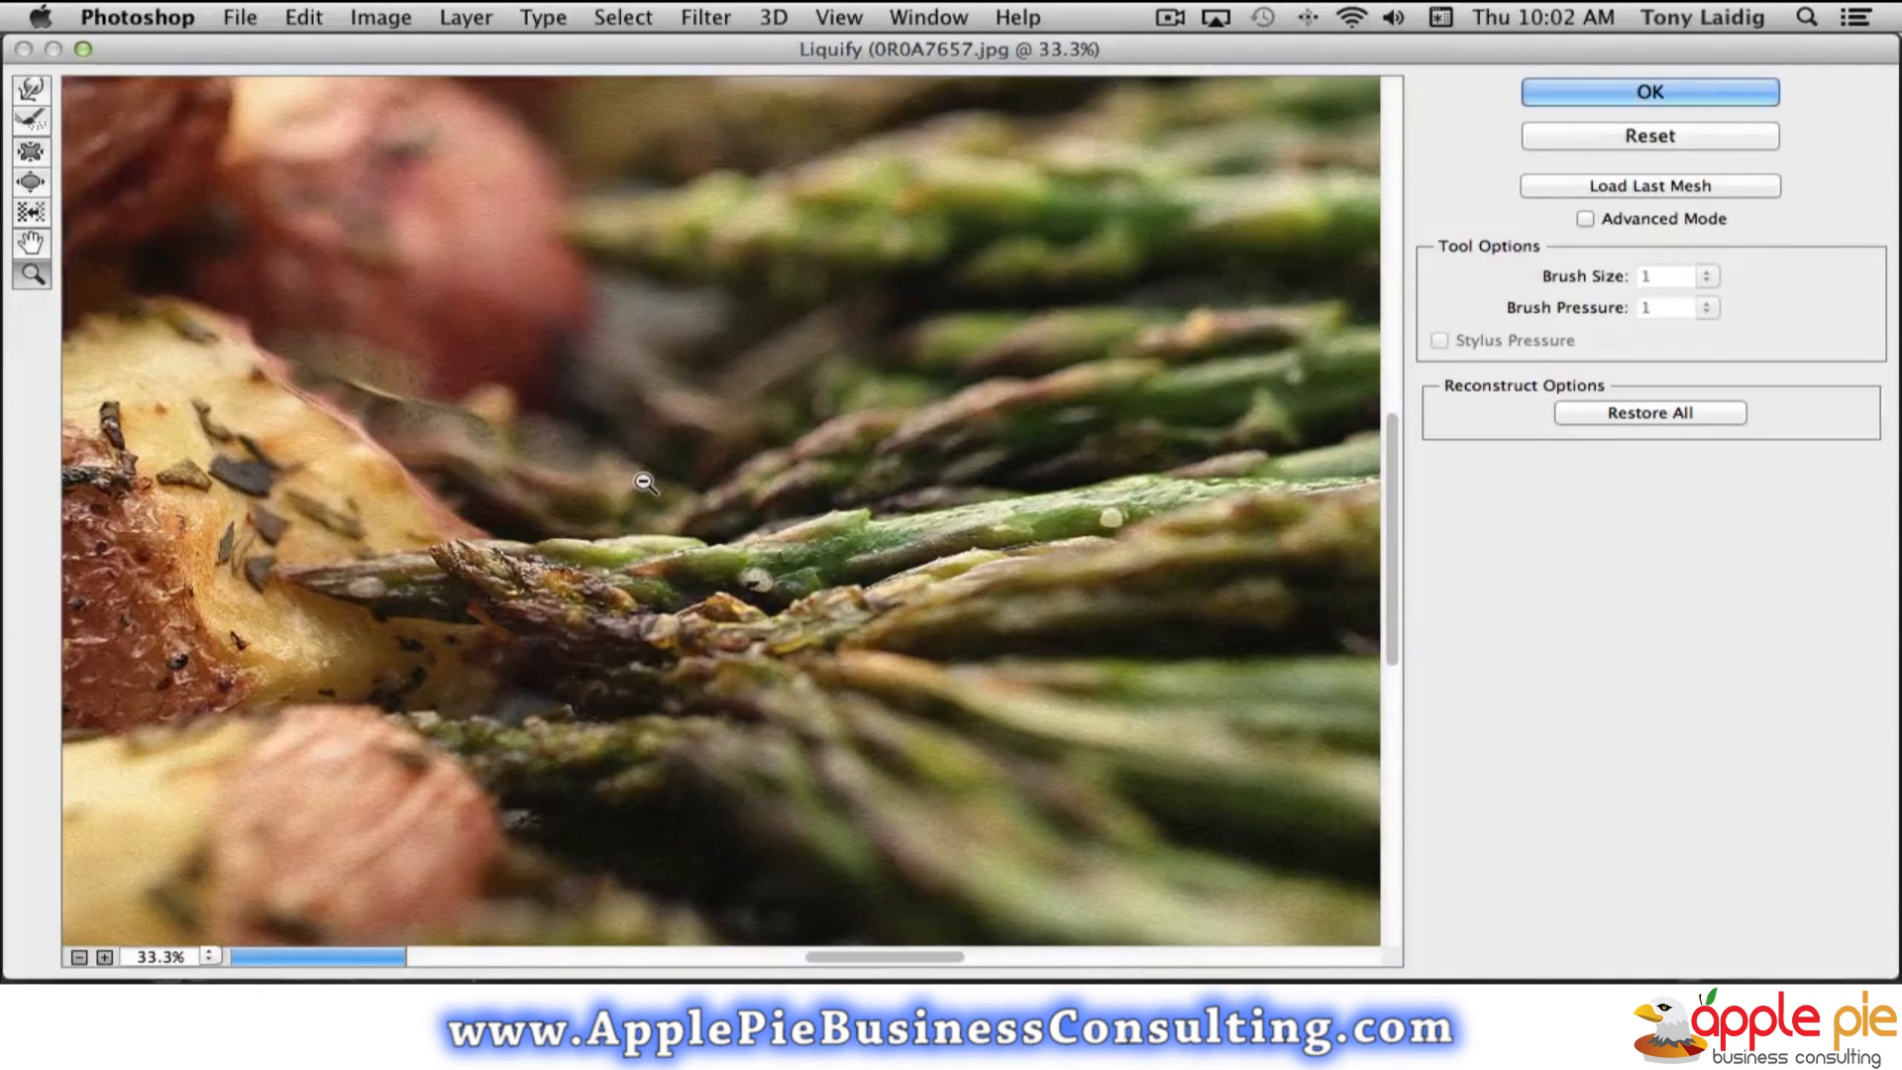
key(alt)
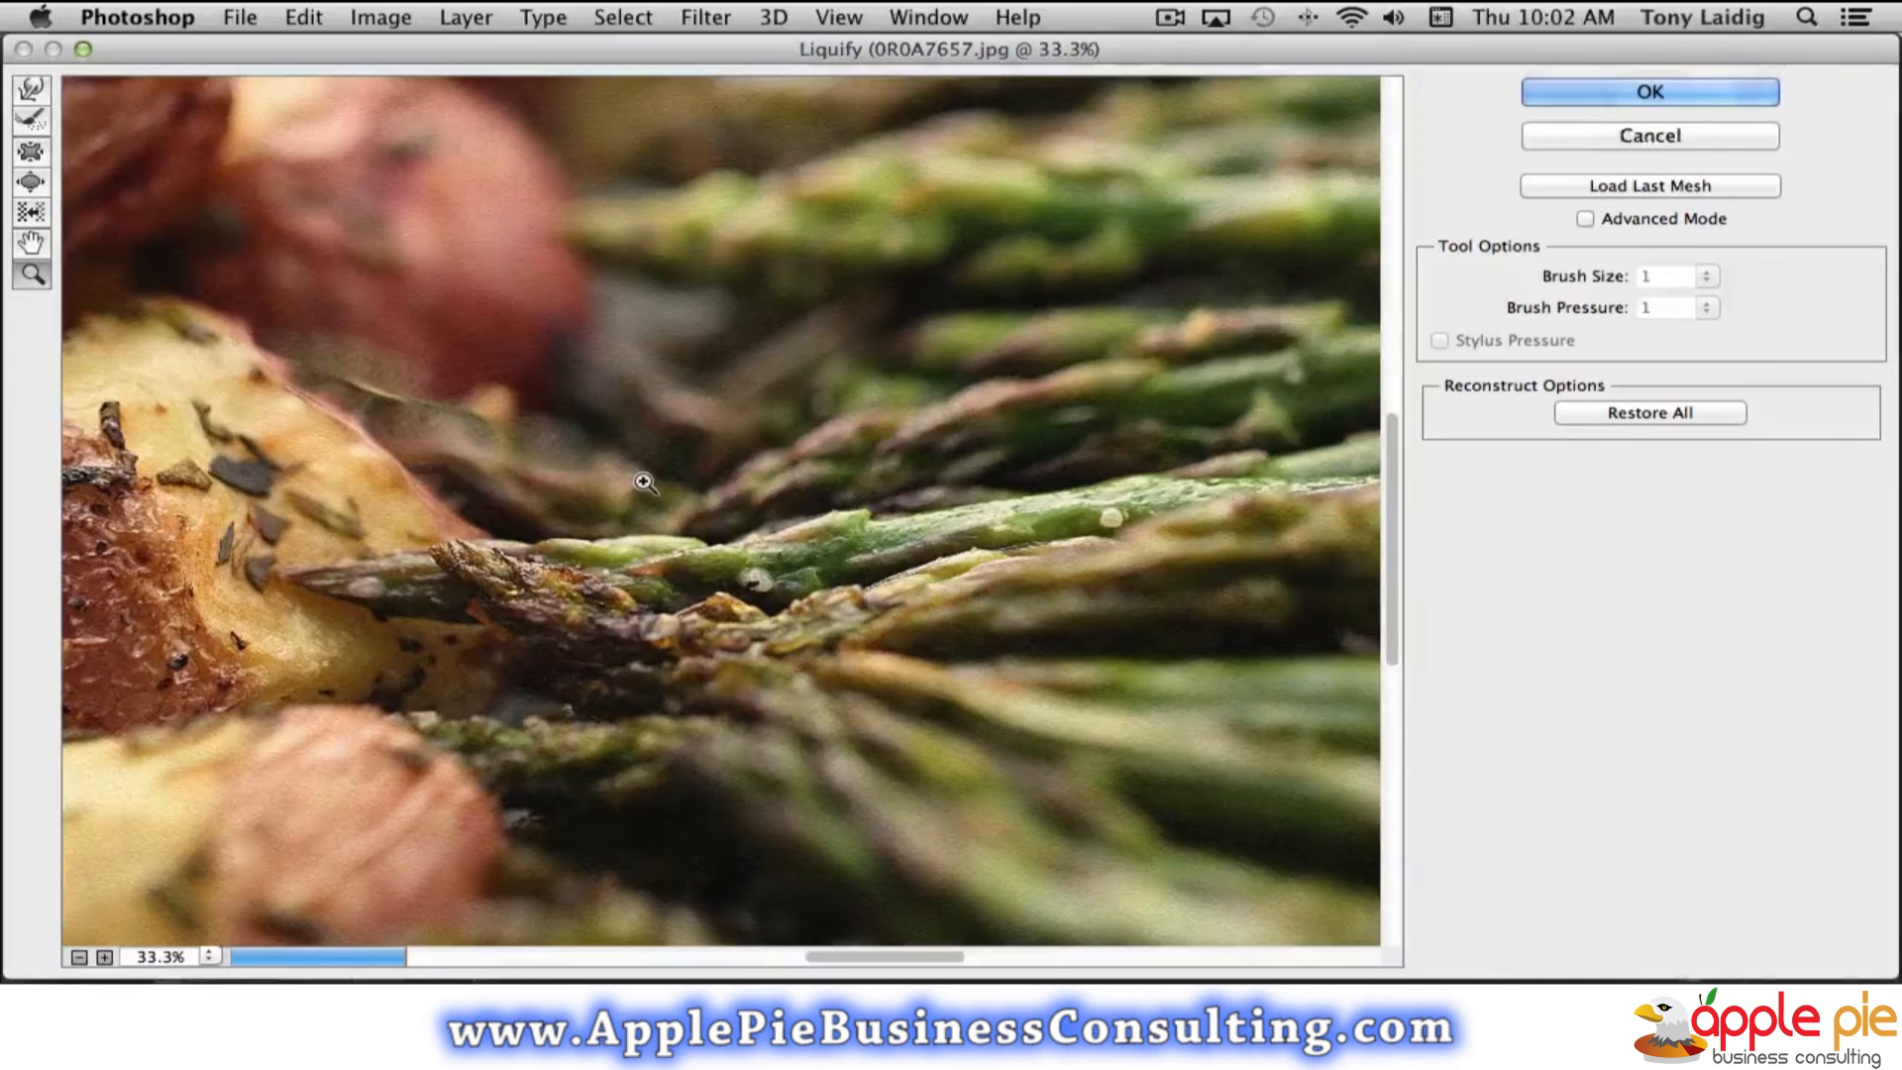
alt+click(643, 481)
alt+click(642, 479)
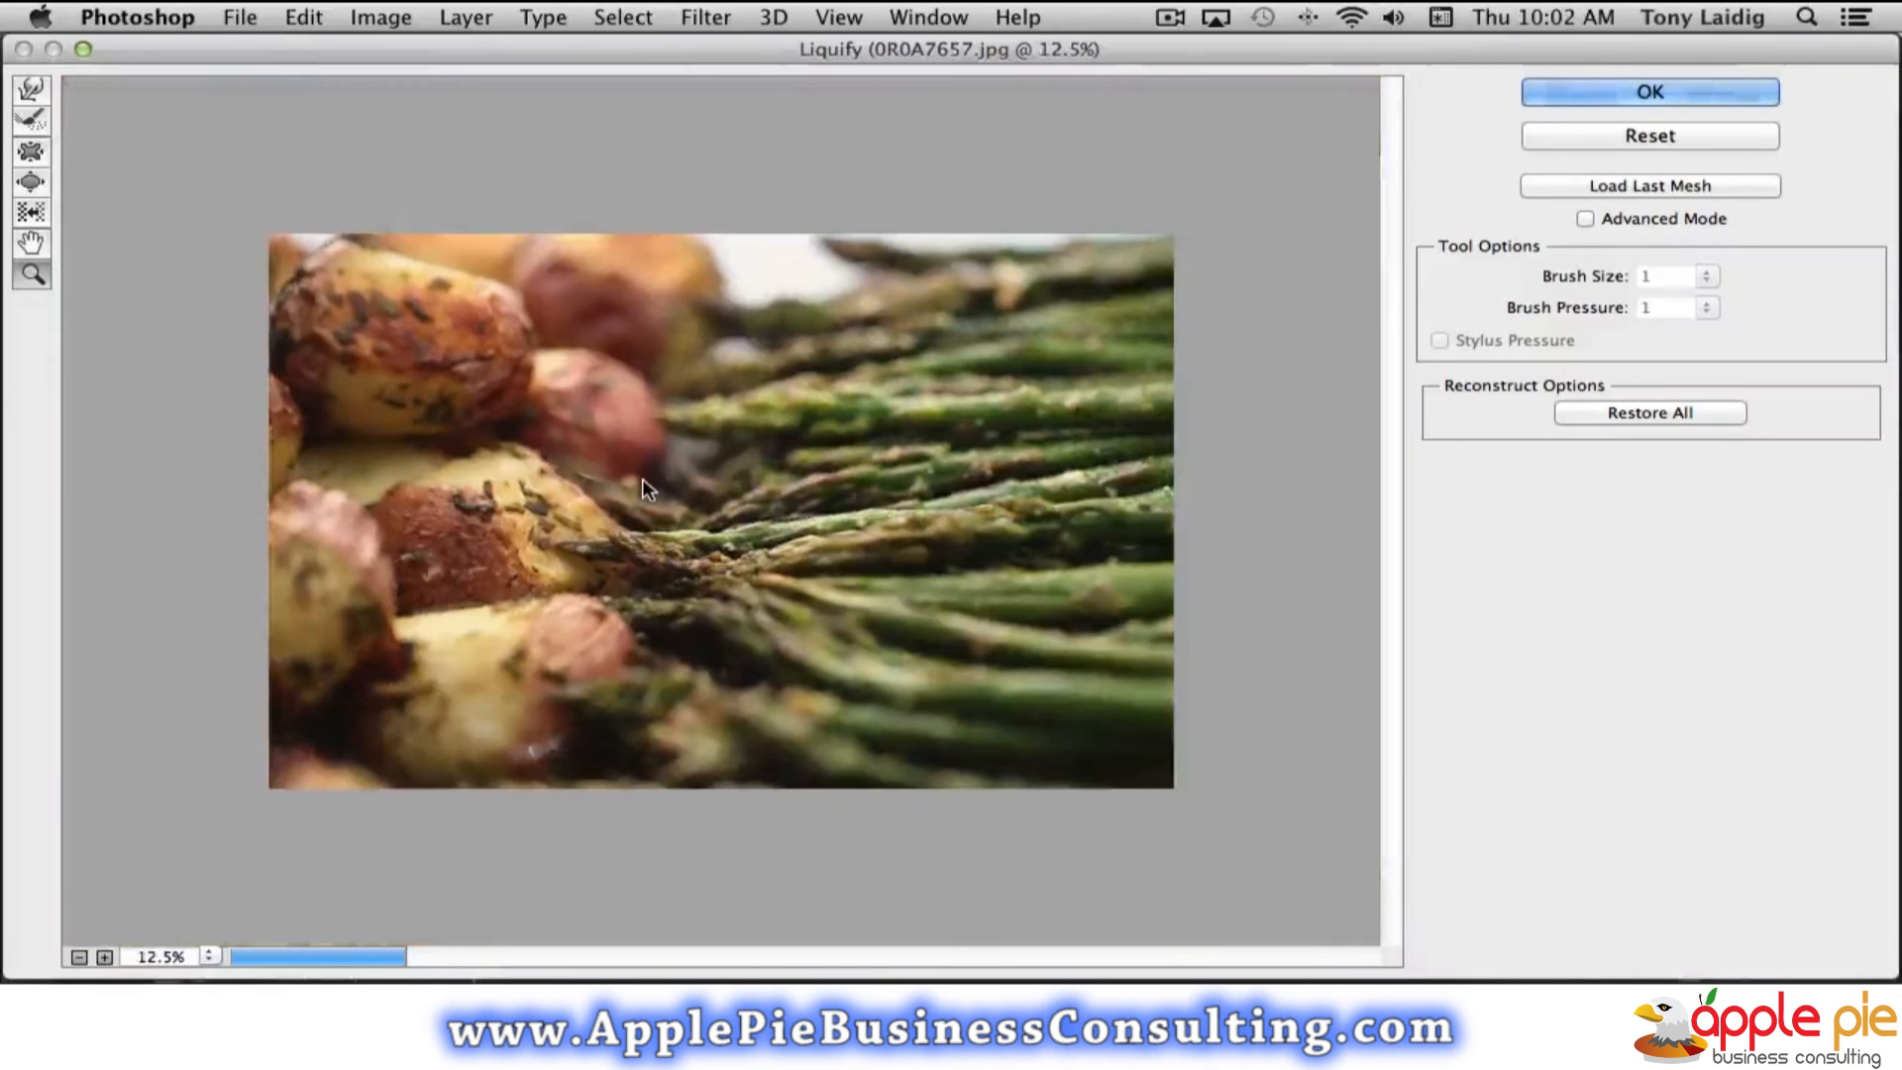
click(728, 520)
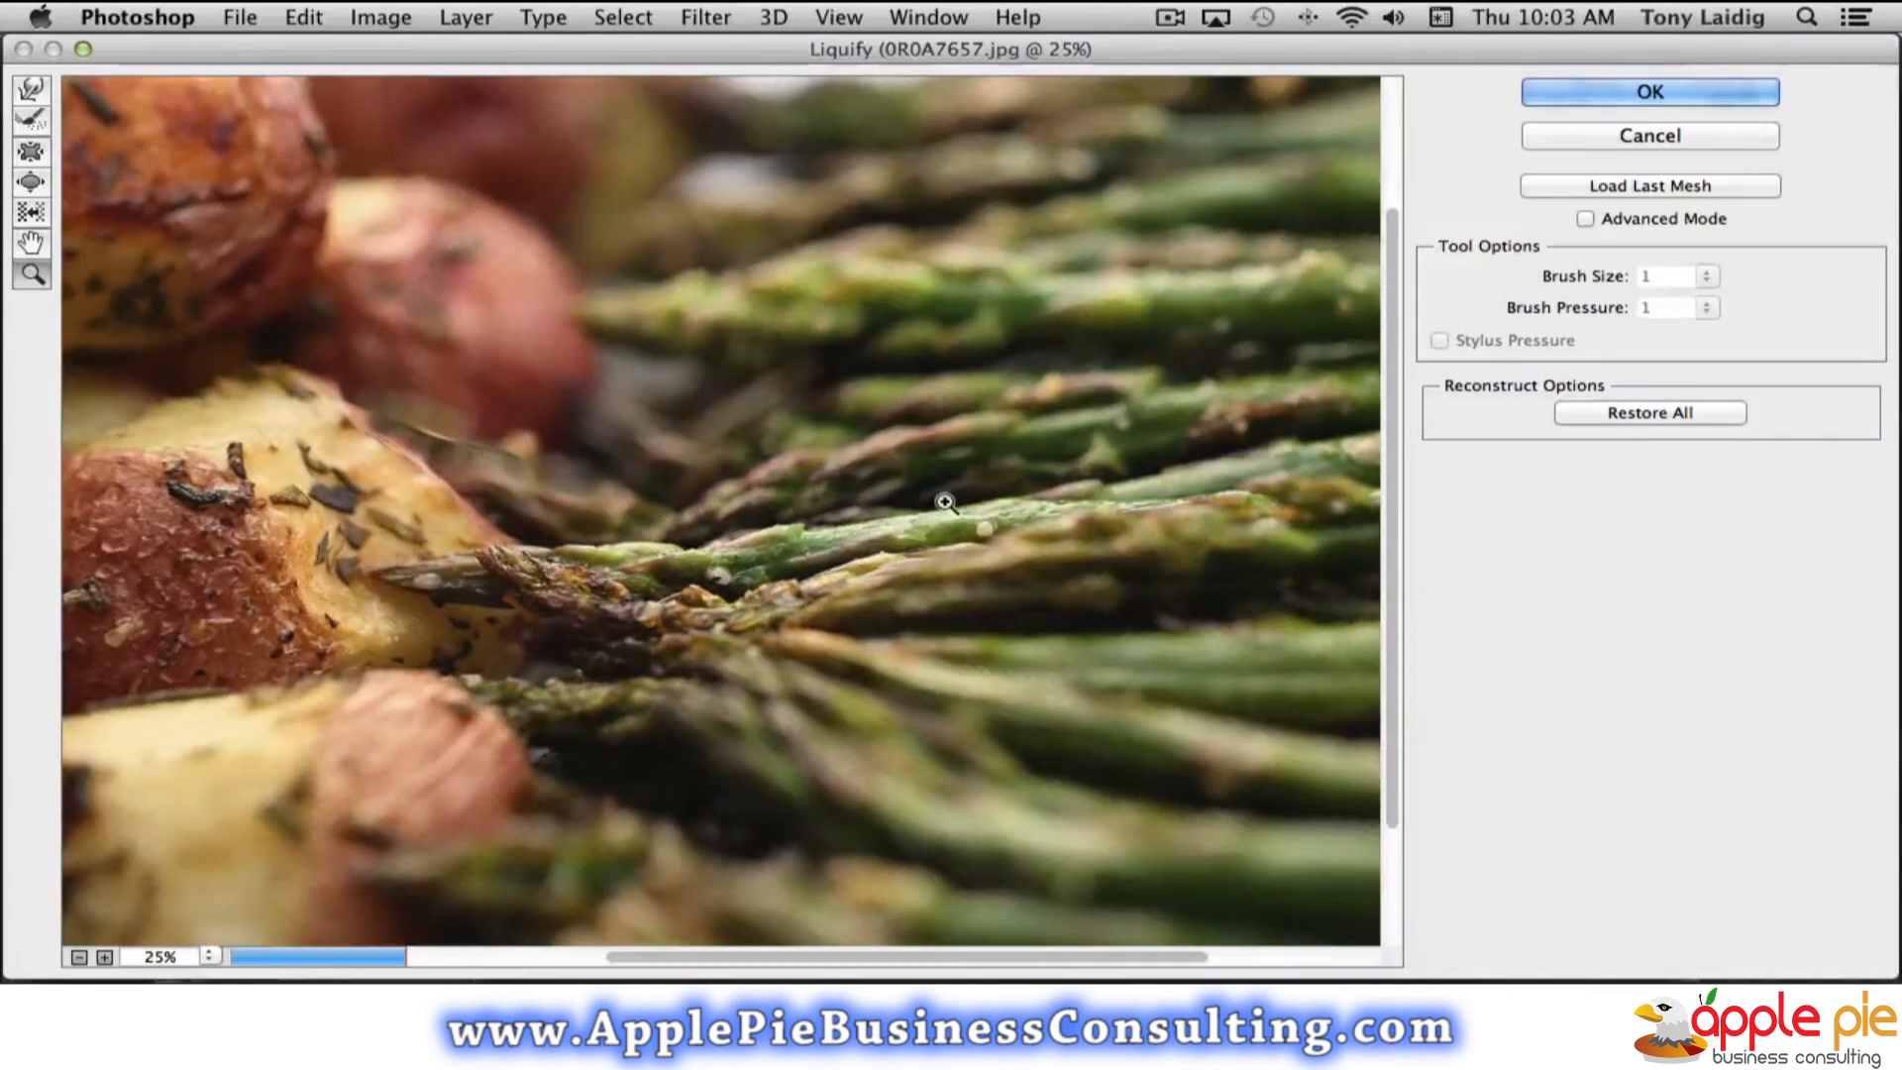
Restore all the Liquify distortions and leave the filter without applying it
click(1641, 414)
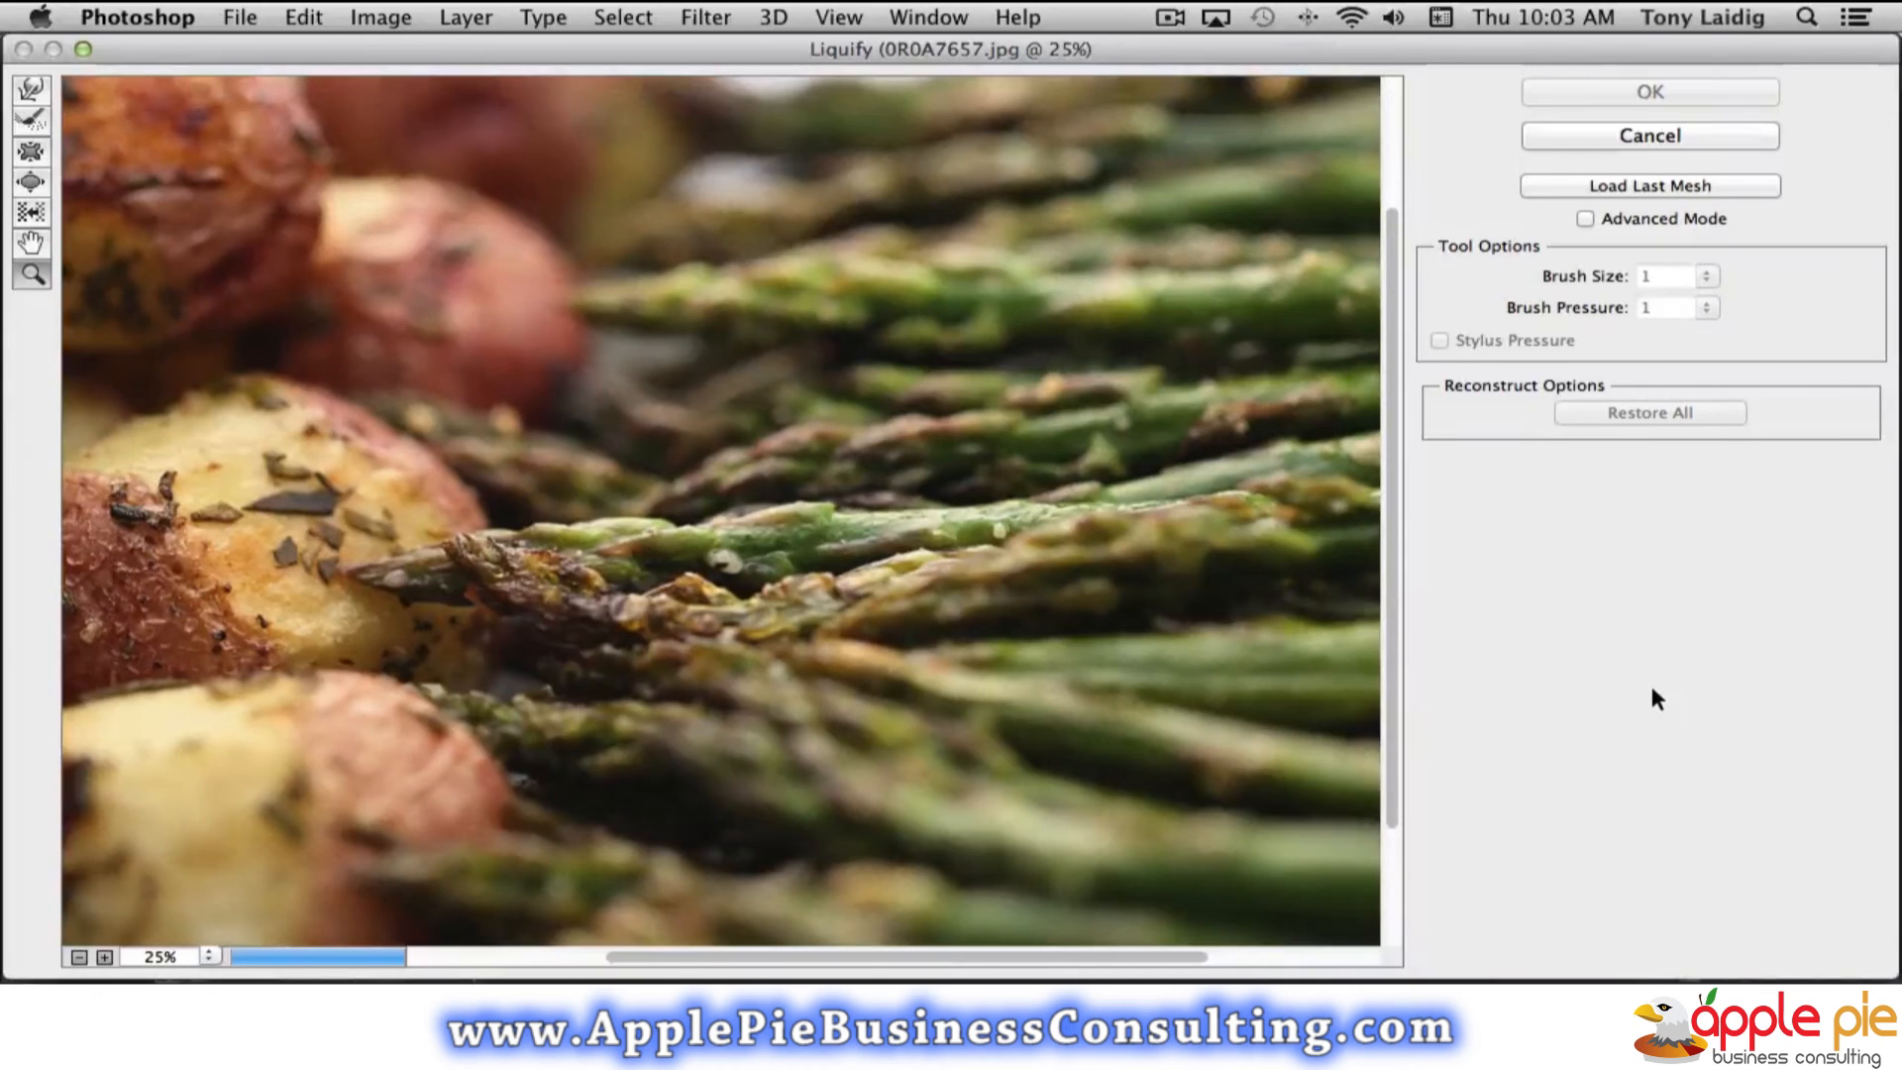
click(1655, 135)
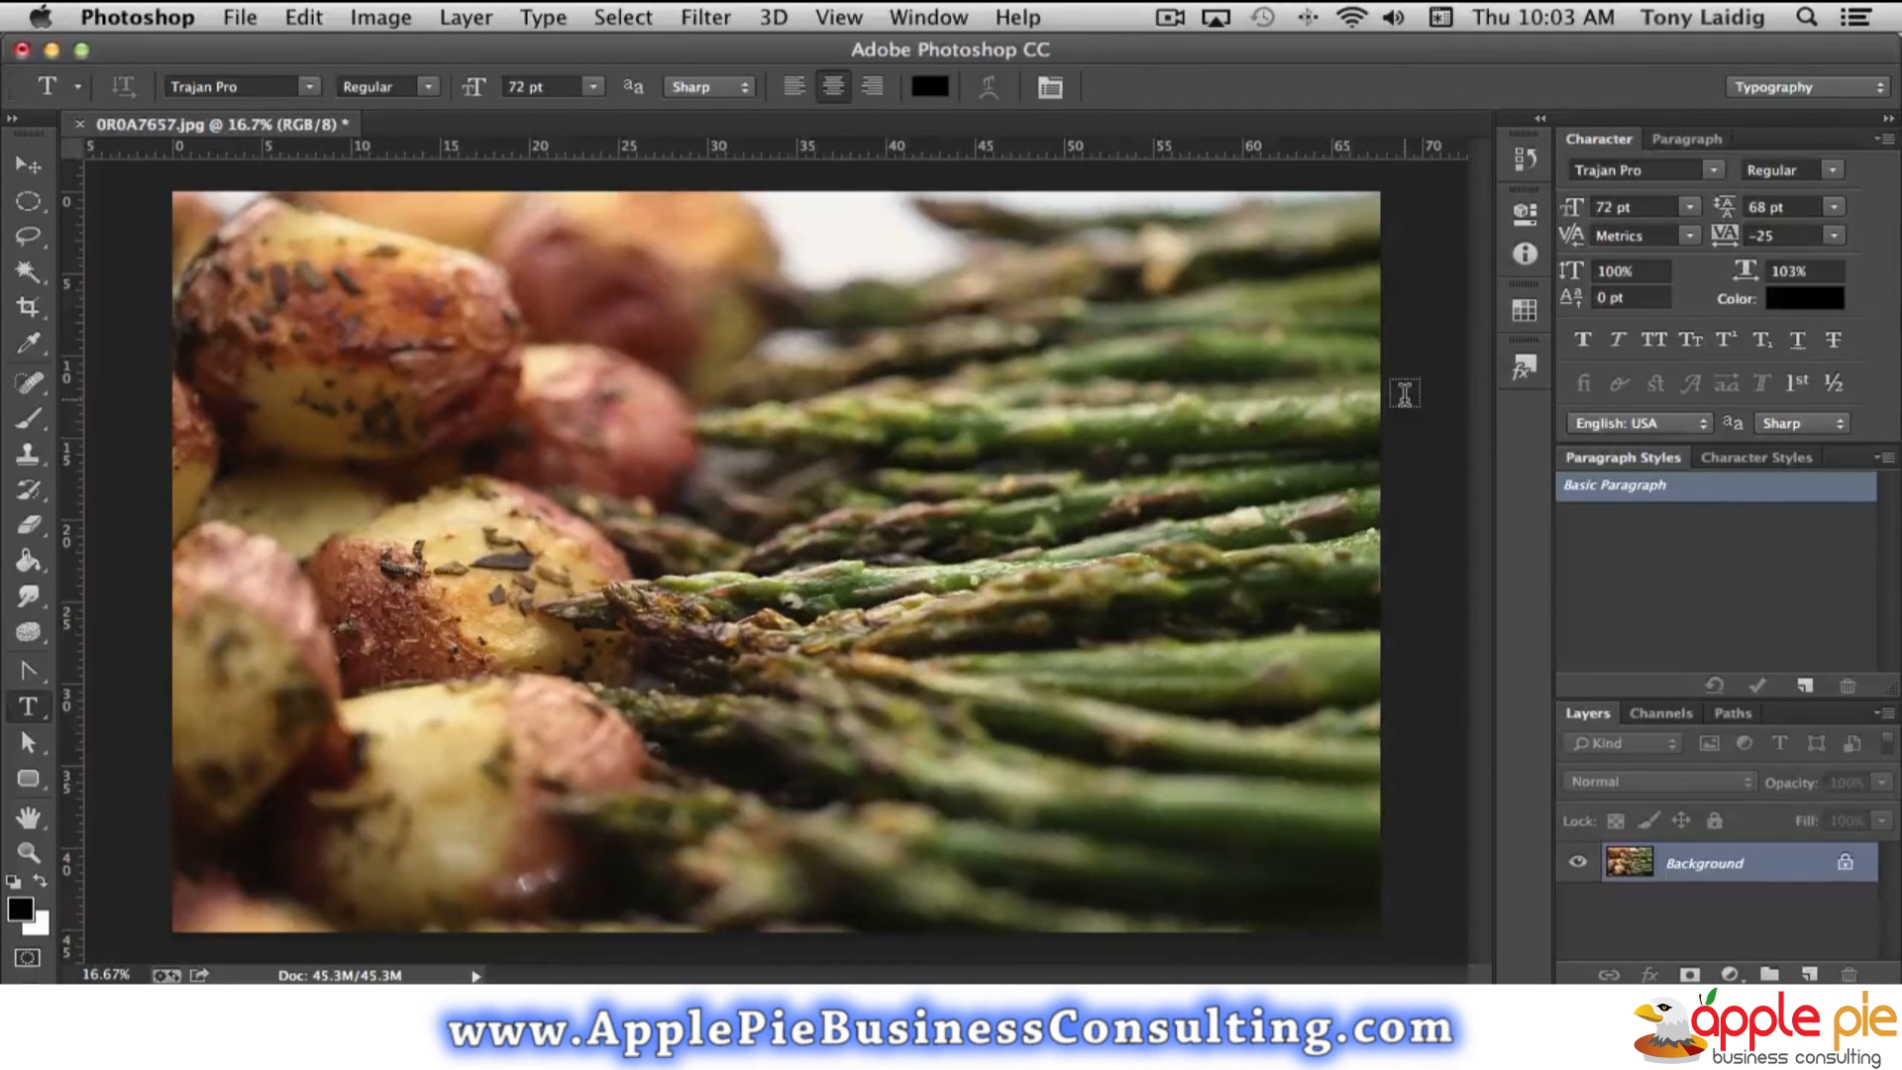
click(706, 17)
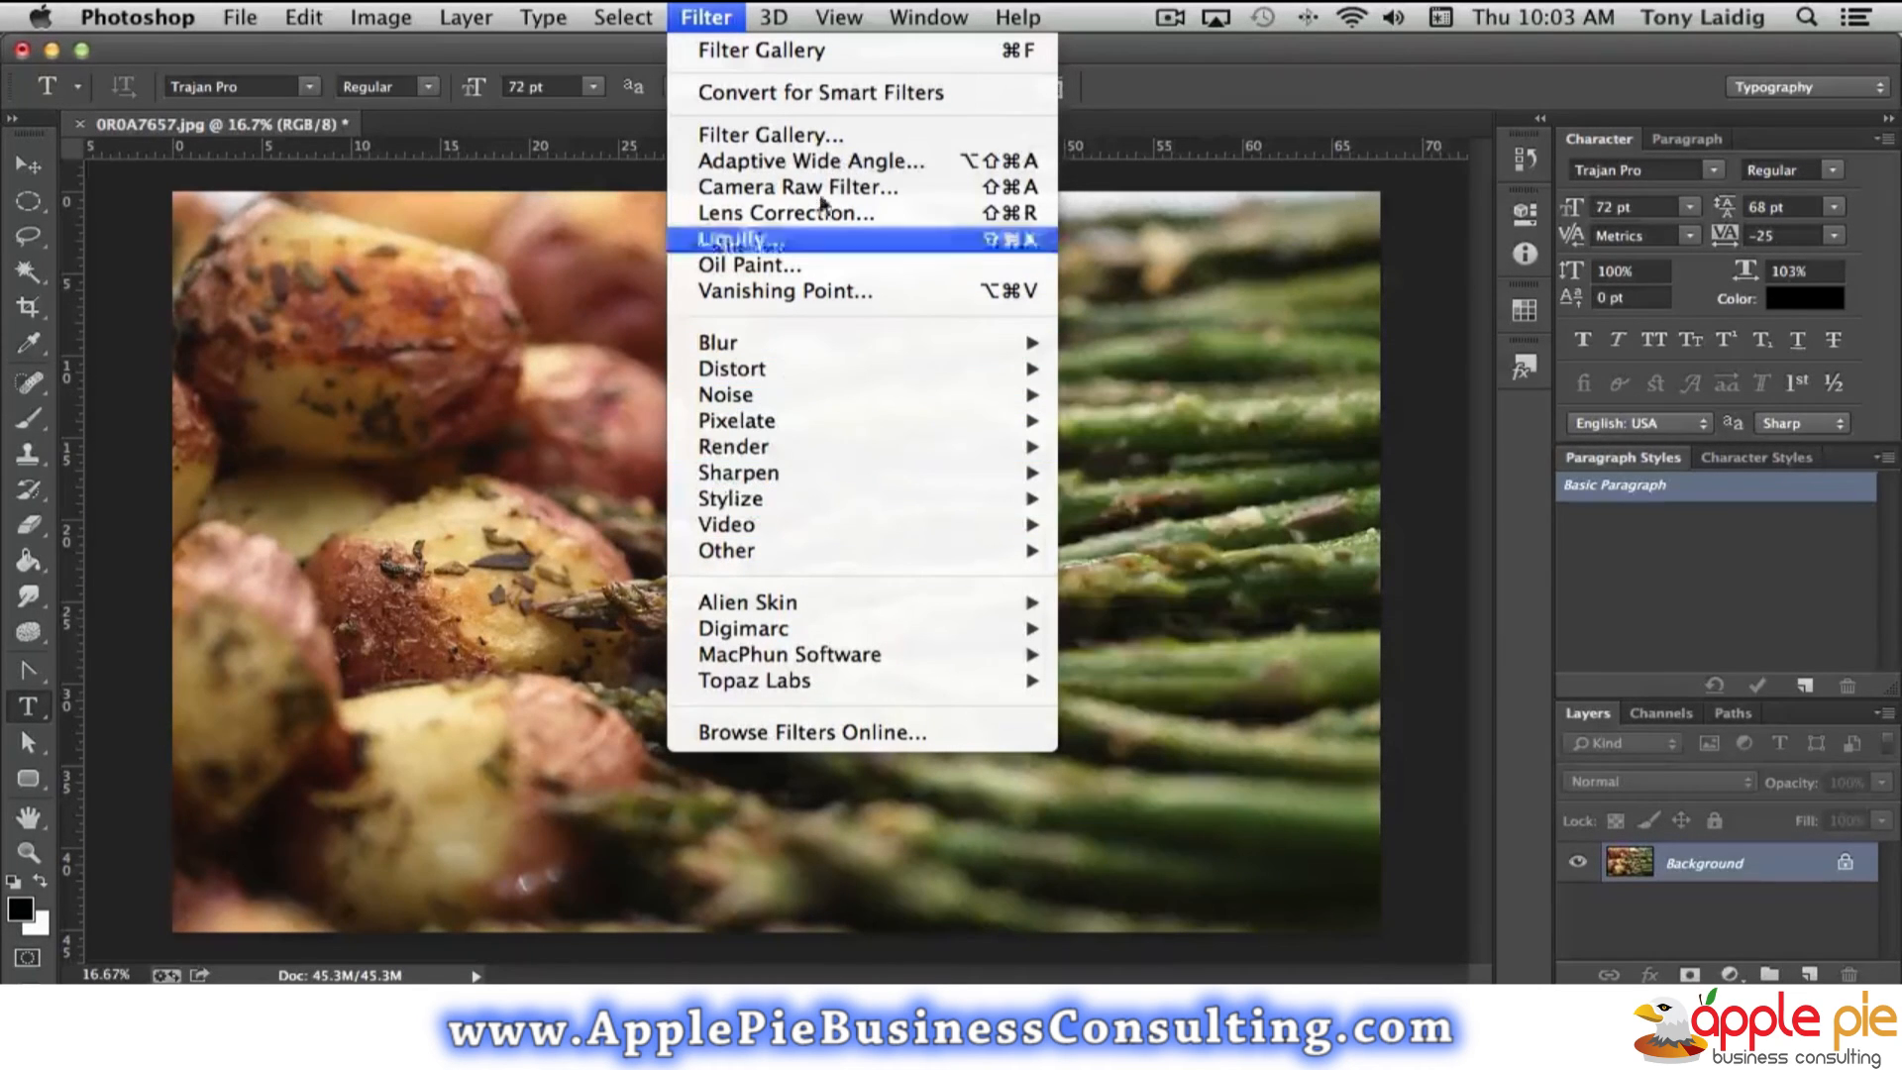
click(1146, 61)
click(1170, 16)
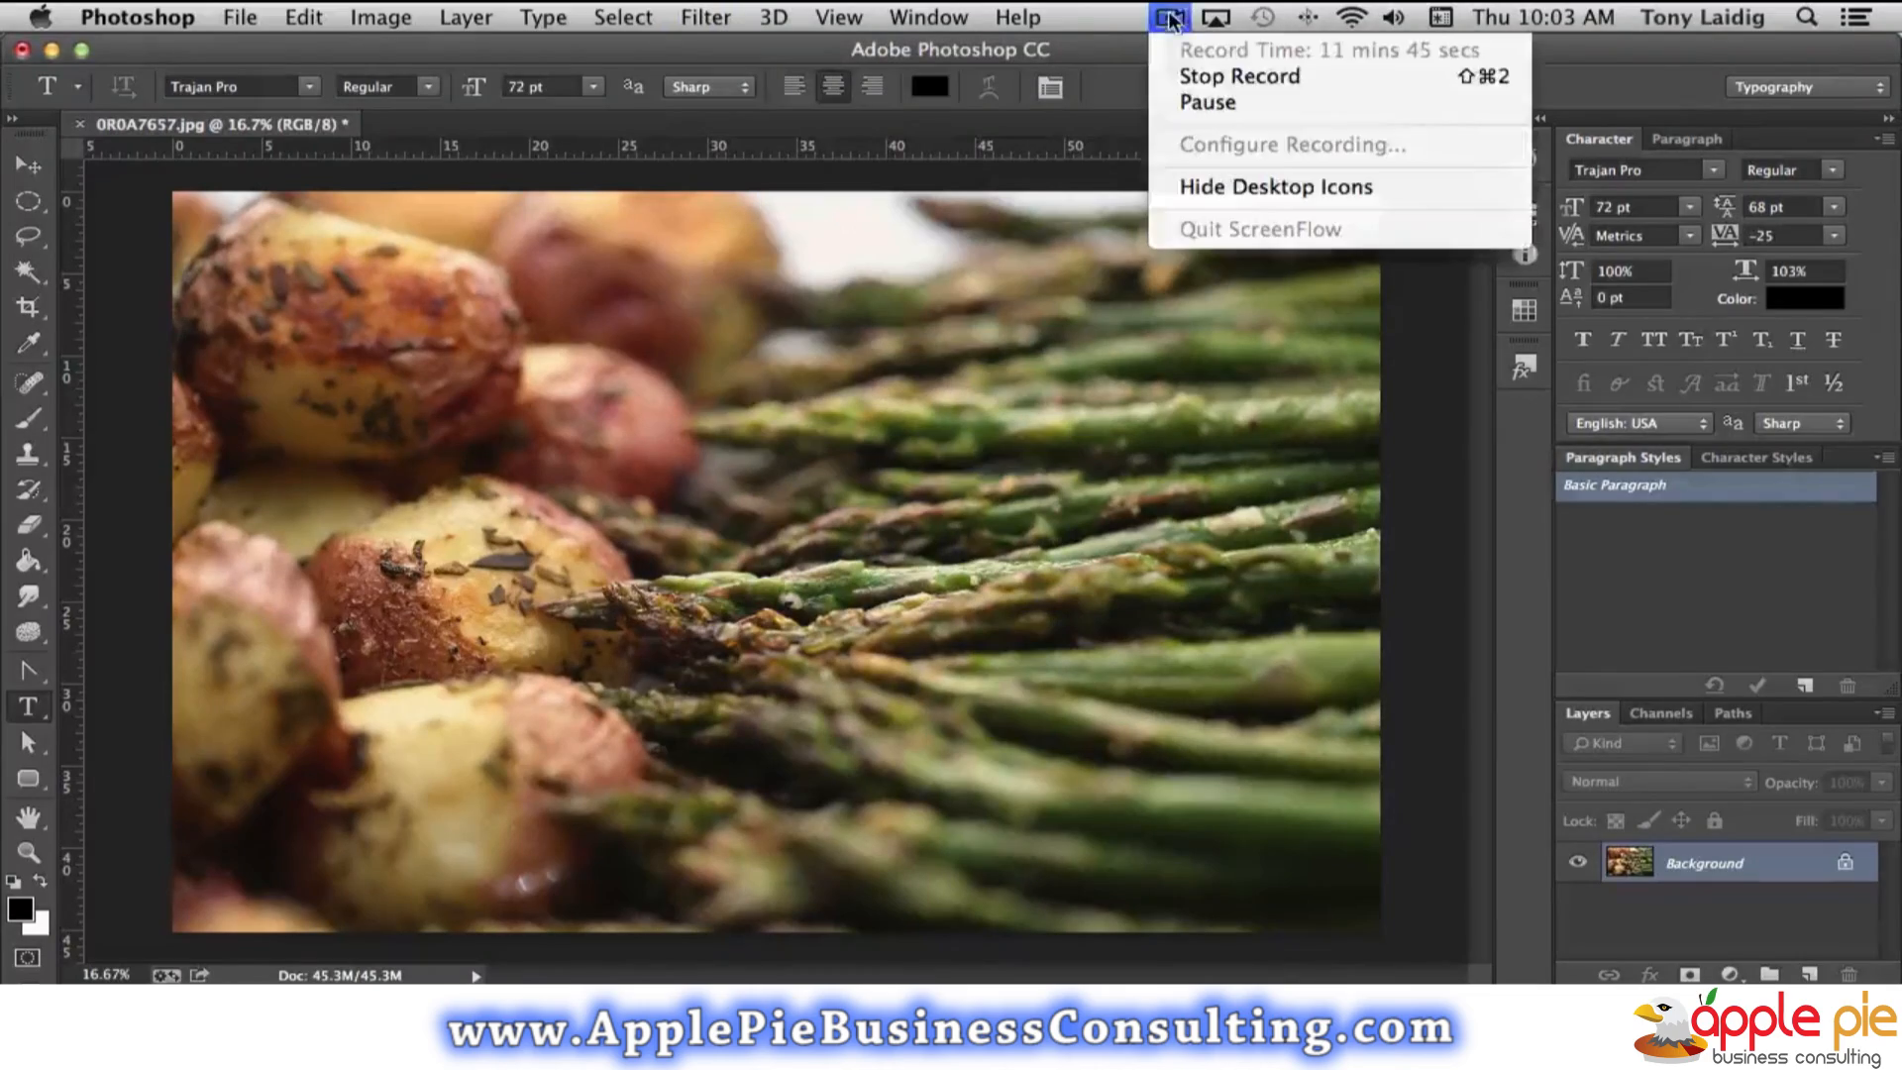